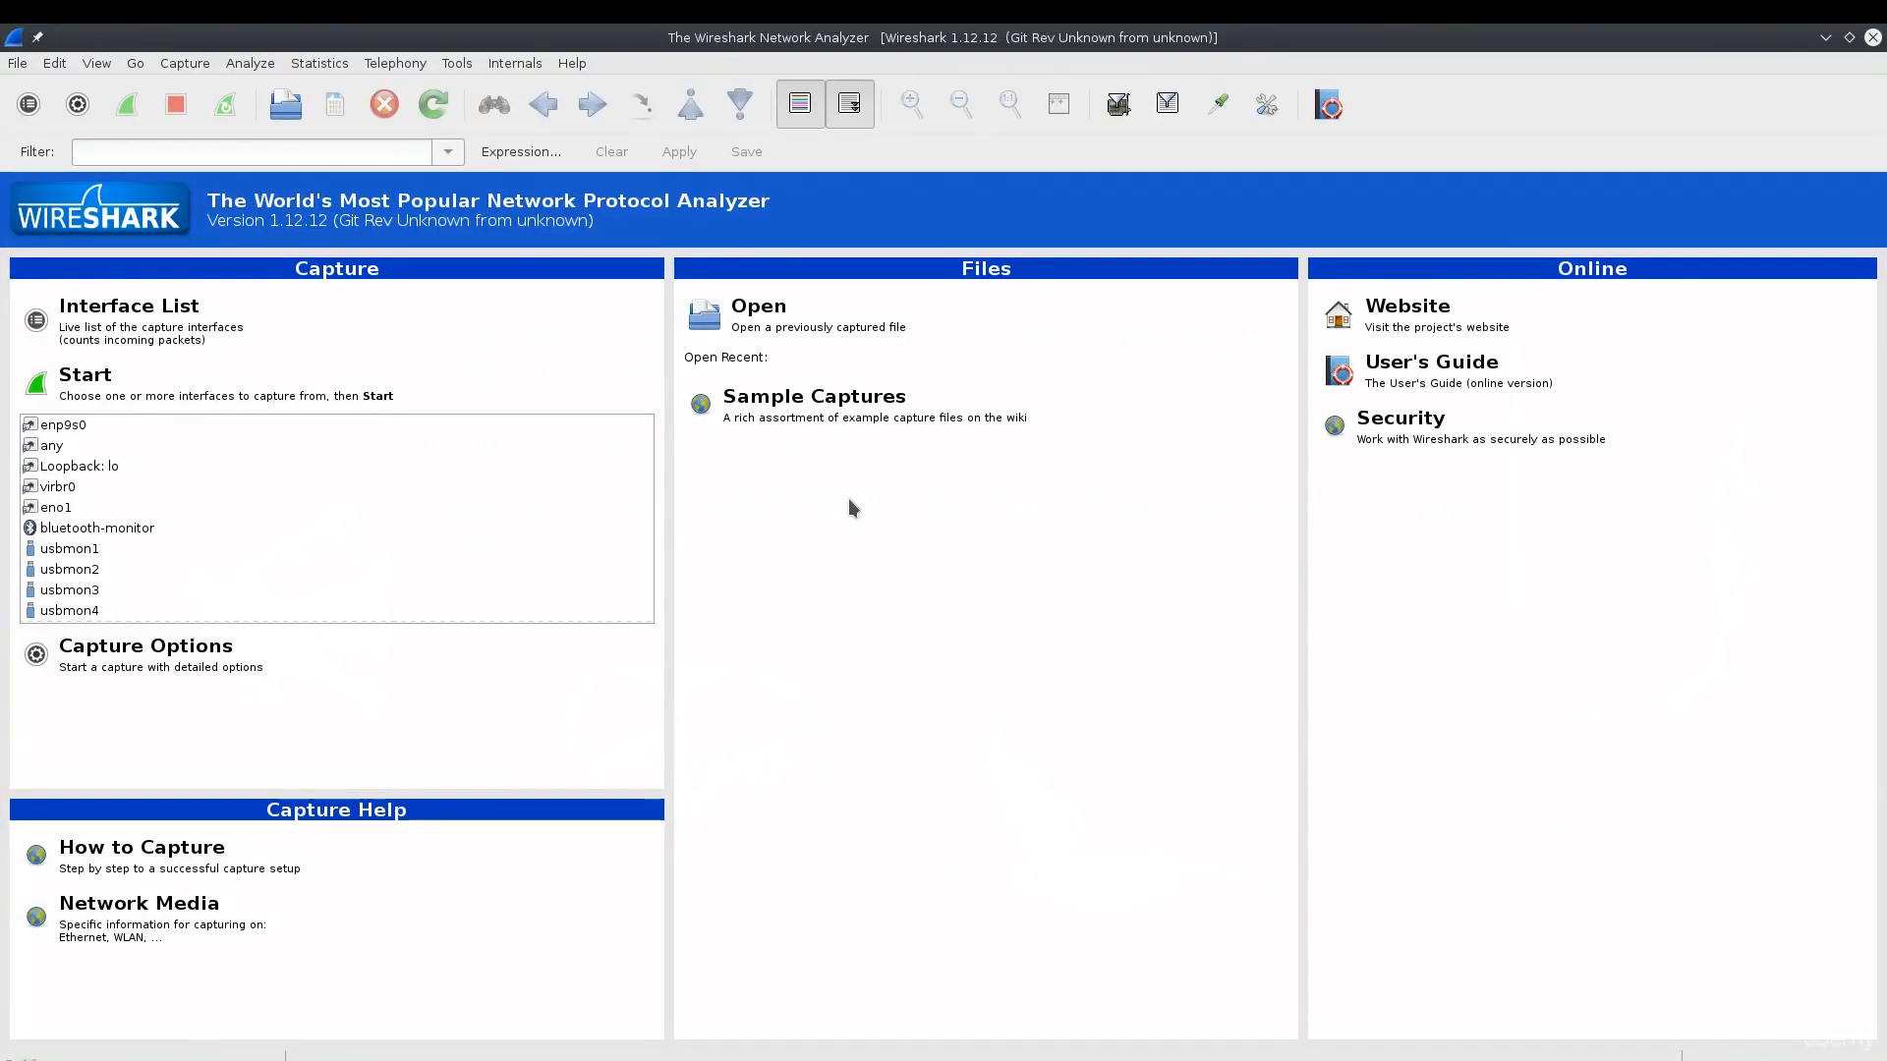
Start a live packet capture on the "any" interface.
click(169, 466)
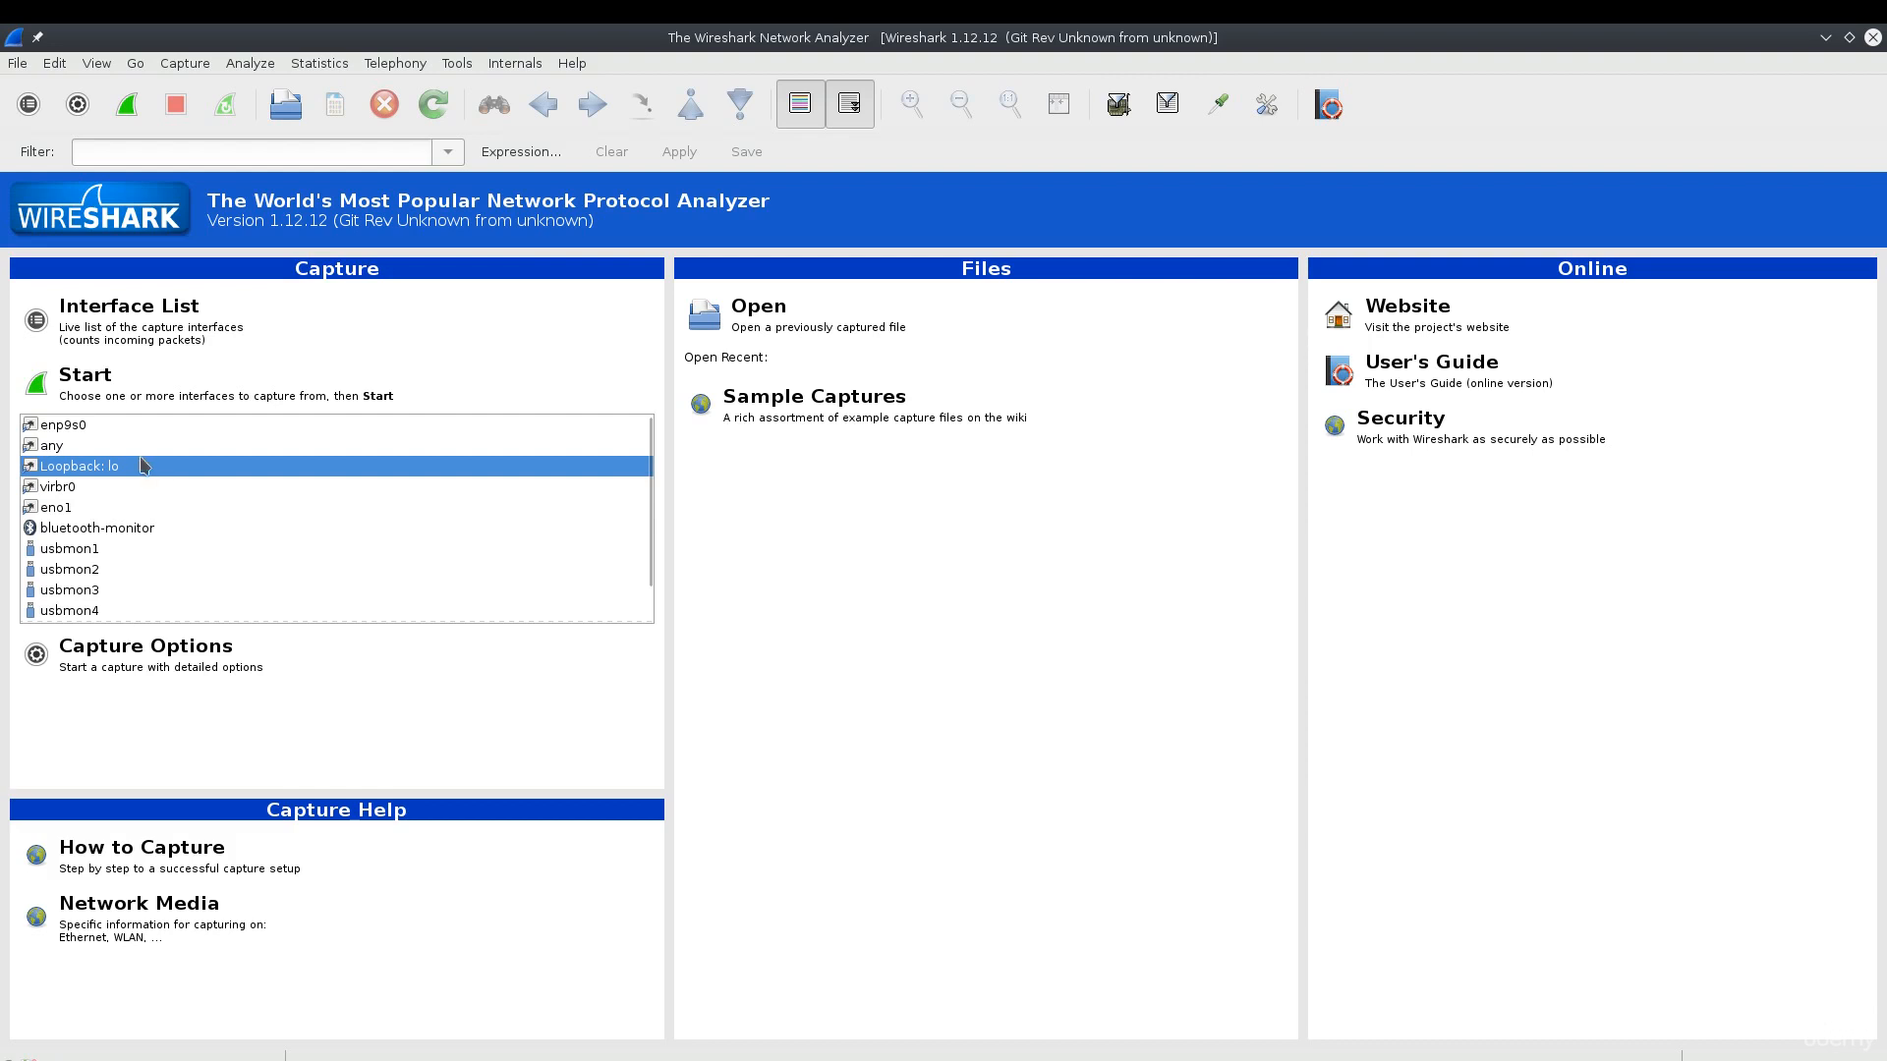
click(141, 530)
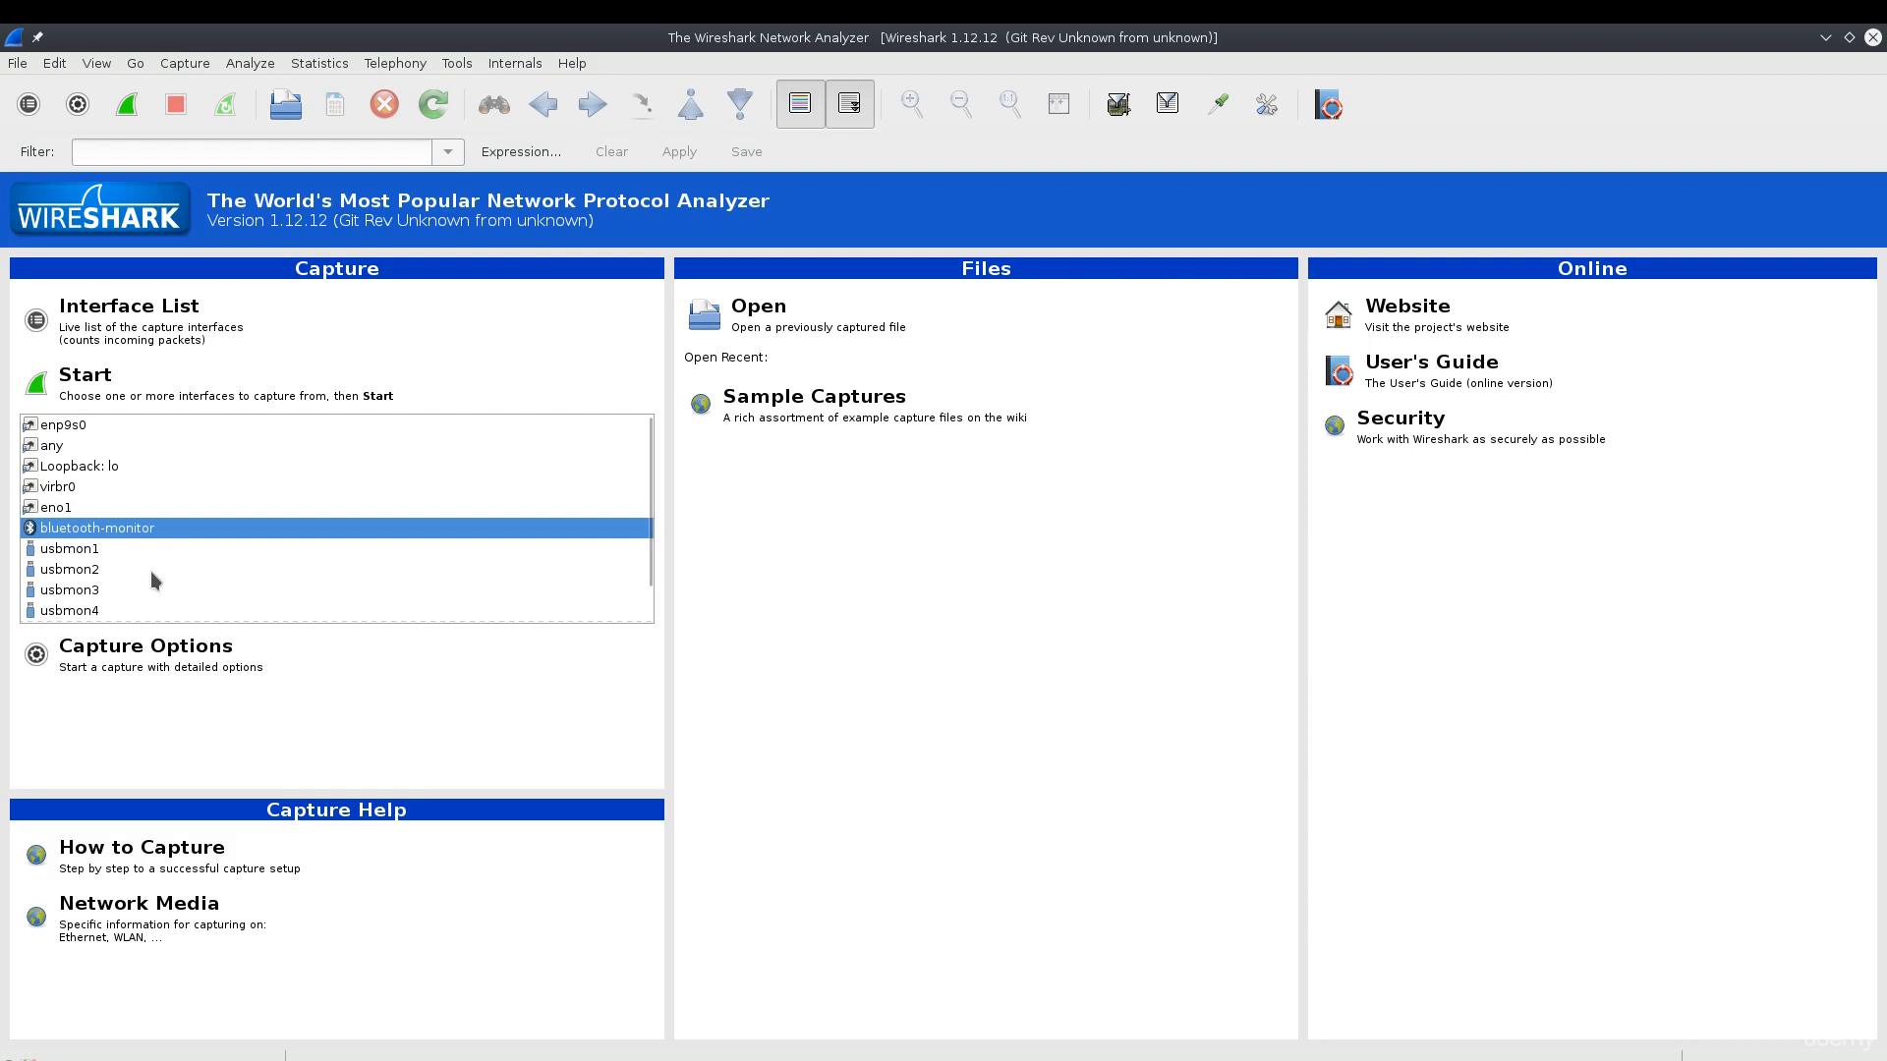
click(95, 450)
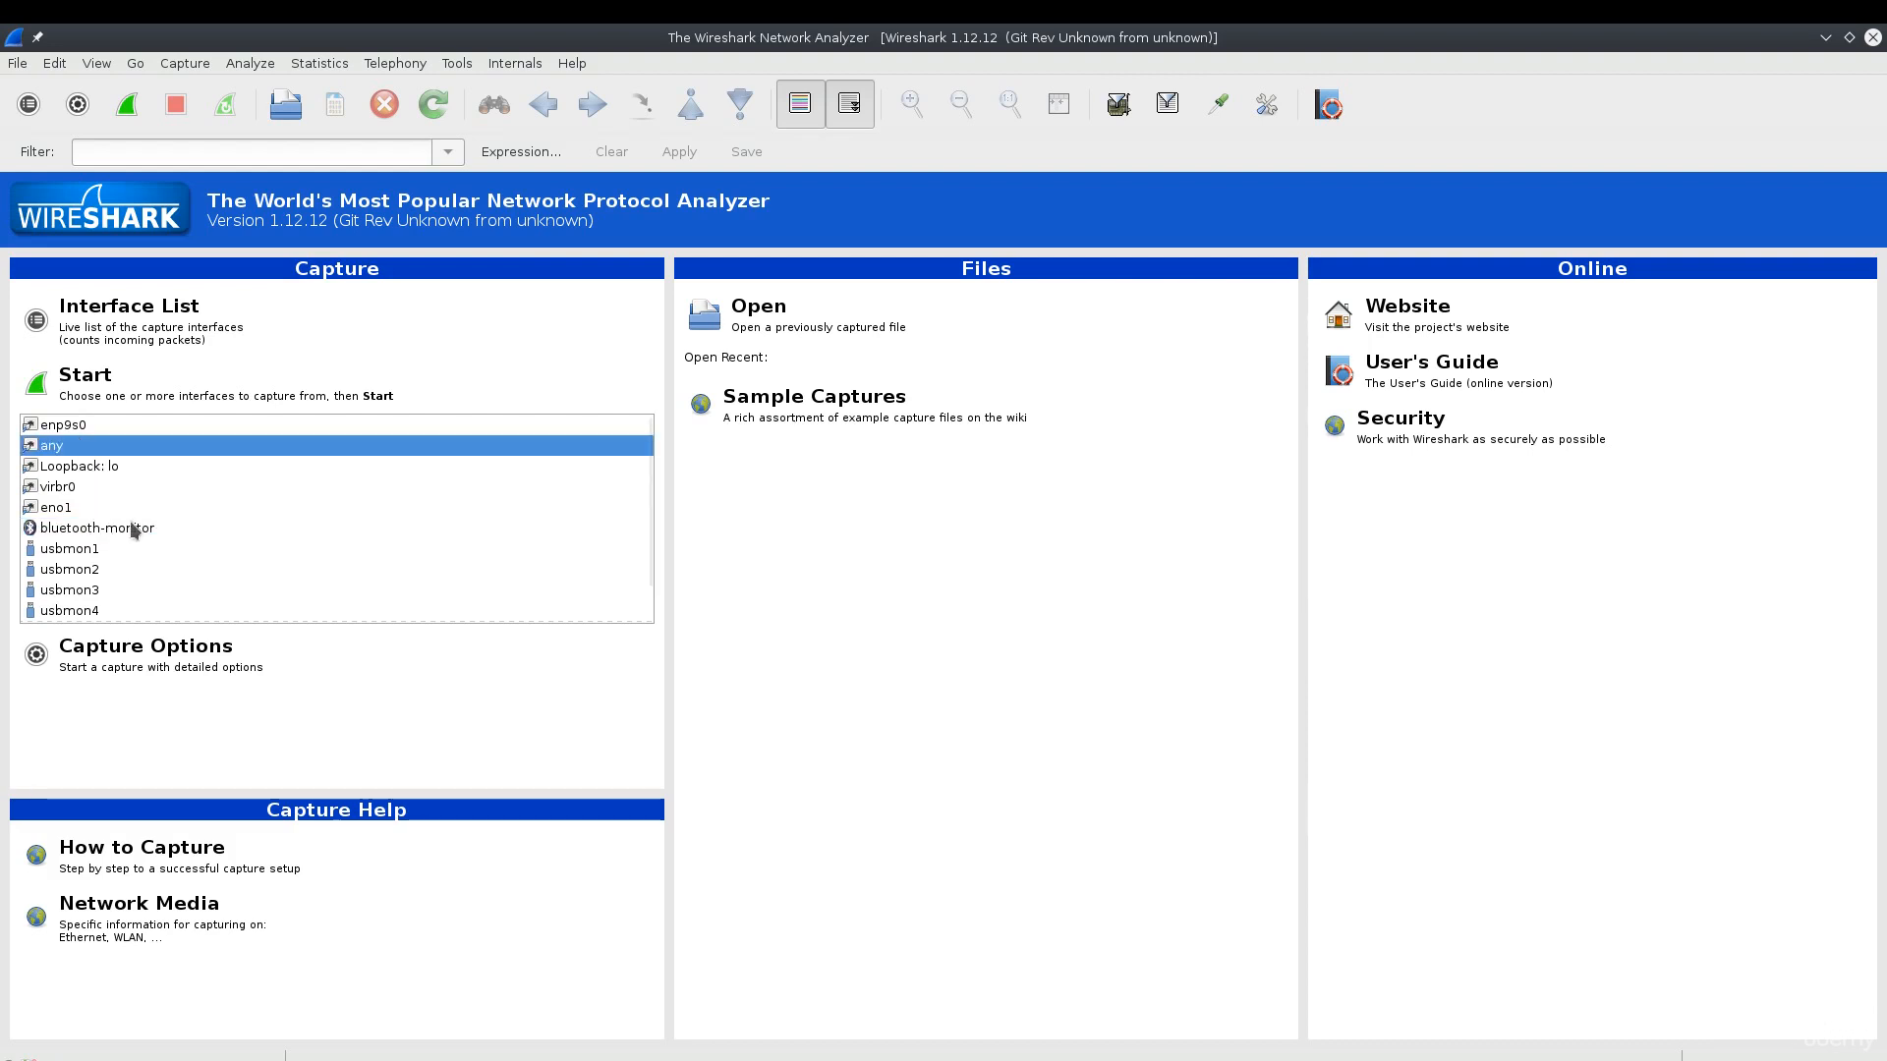
scroll(319, 572, down, 1)
scroll(319, 572, up, 1)
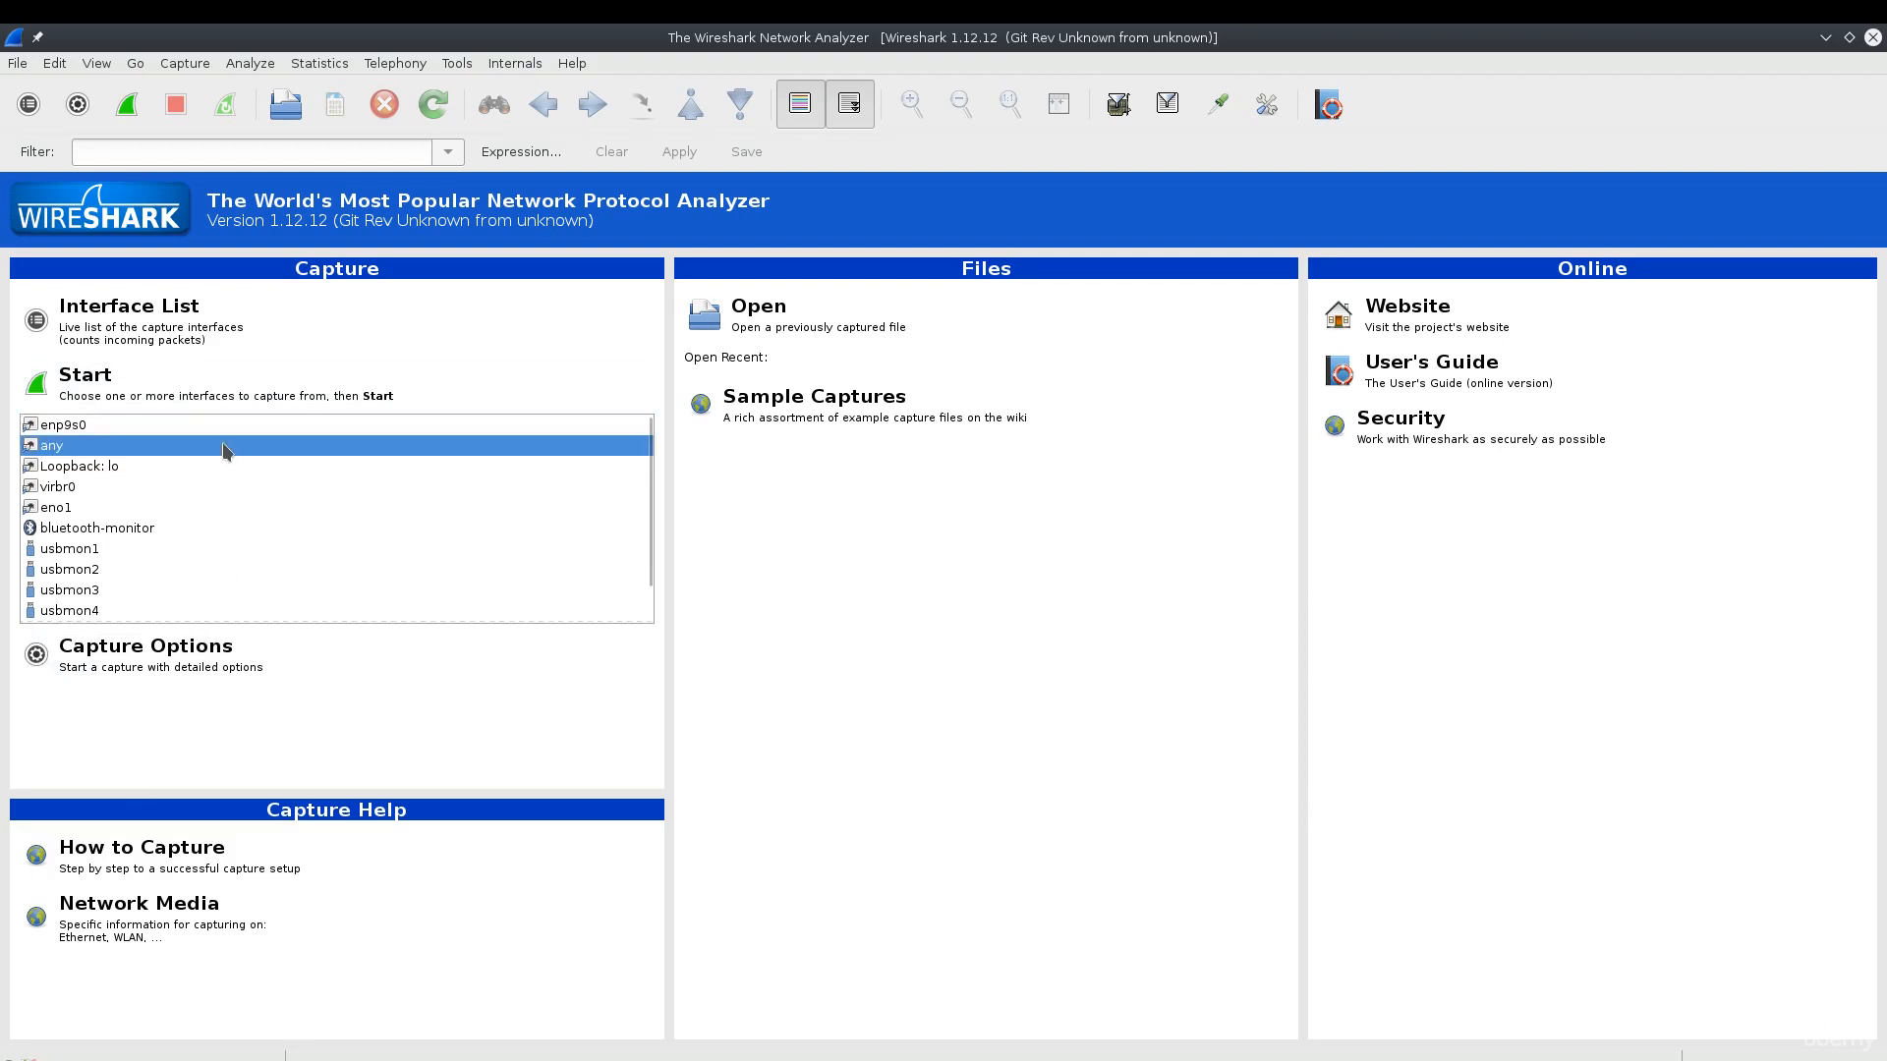
click(126, 104)
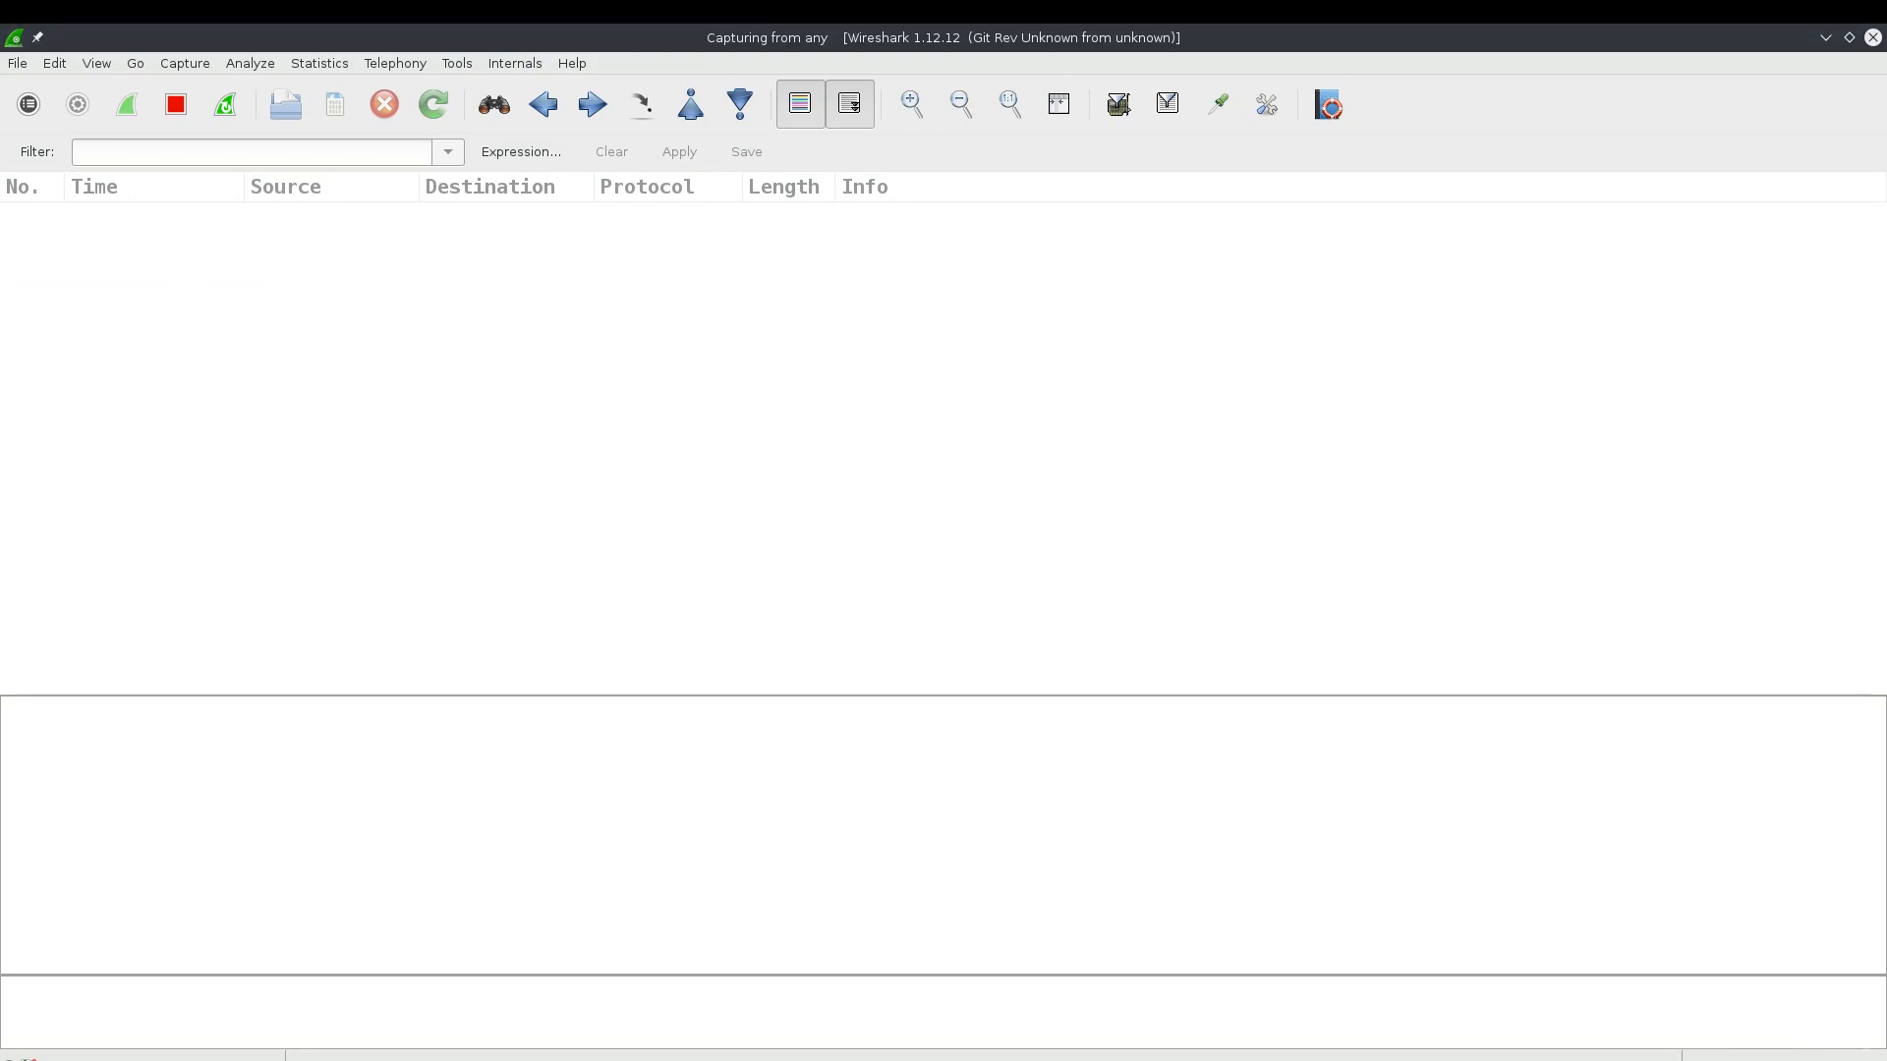
Switch to the Konsole terminal, run "ping google.com" and stop it after three replies.
drag(0, 187, 1189, 691)
text(ping google.com)
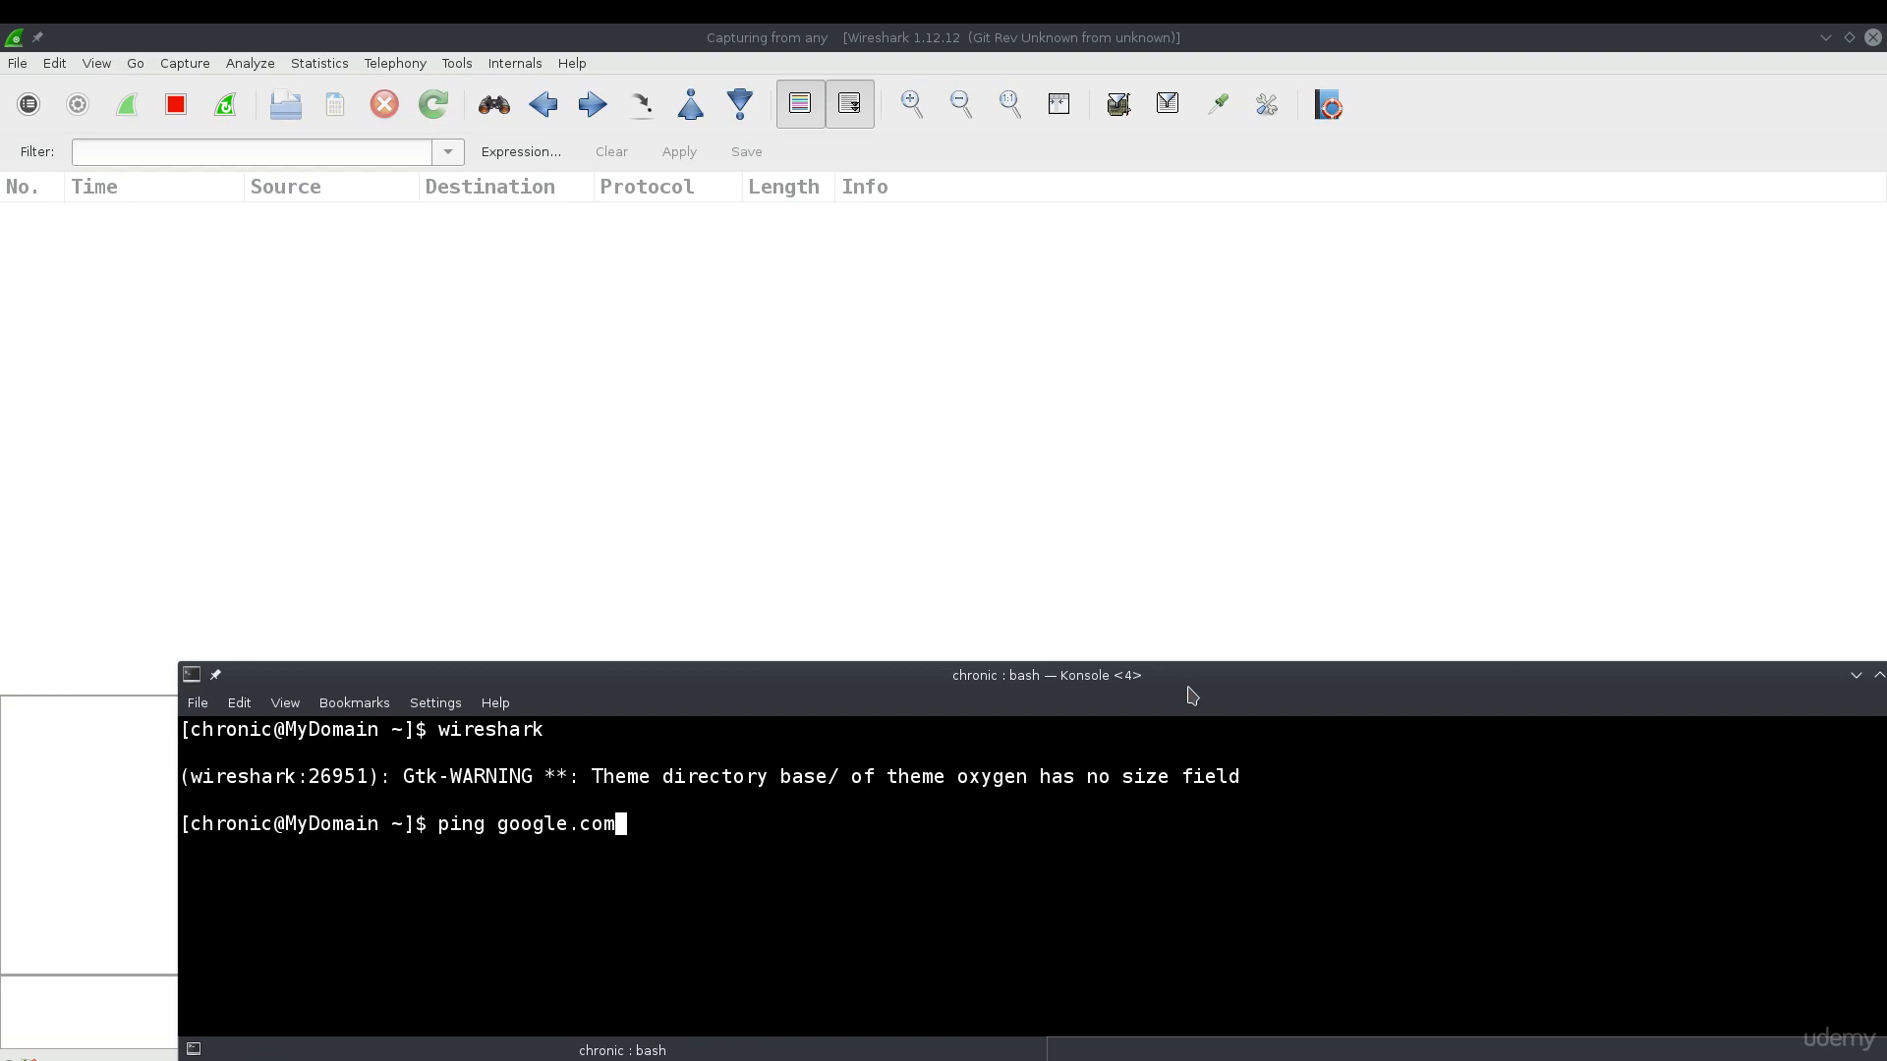
key(Return)
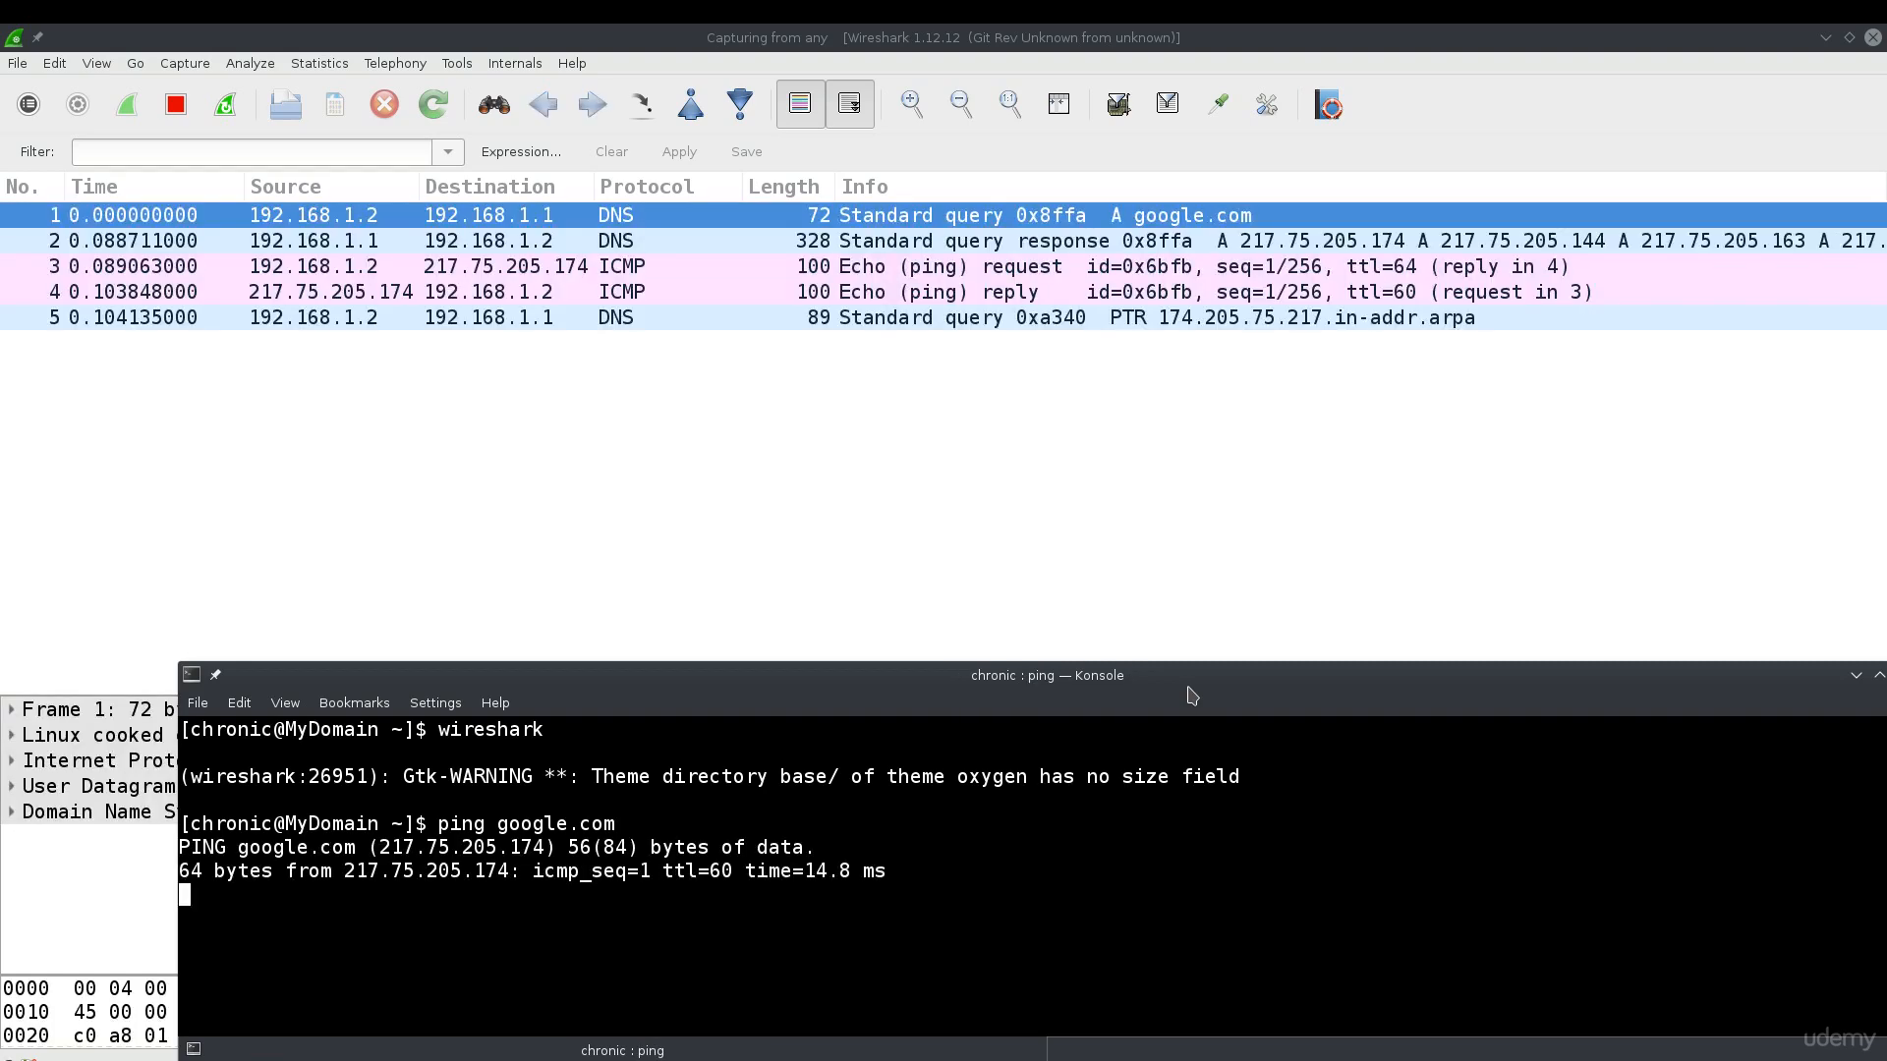
key(ctrl+c)
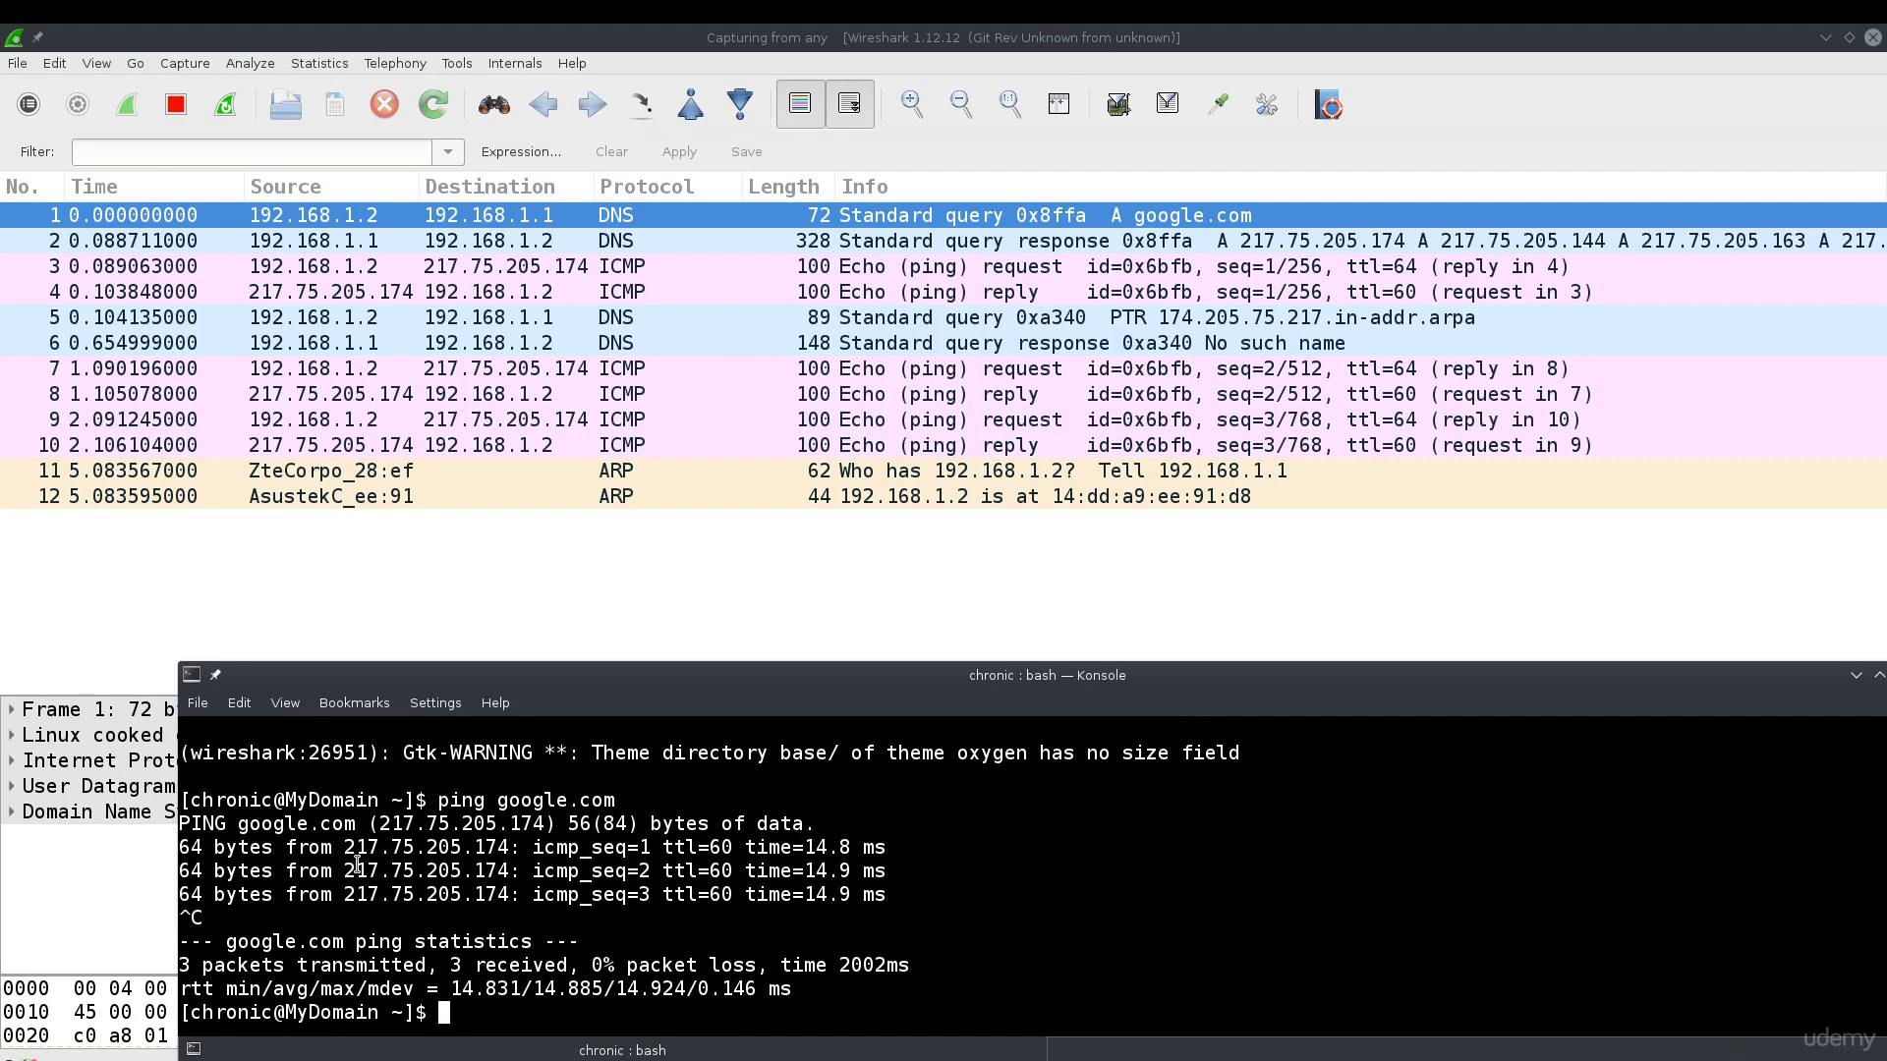
Examine the ping command and its reply lines in the terminal, and return to the Wireshark capture.
drag(456, 806, 594, 811)
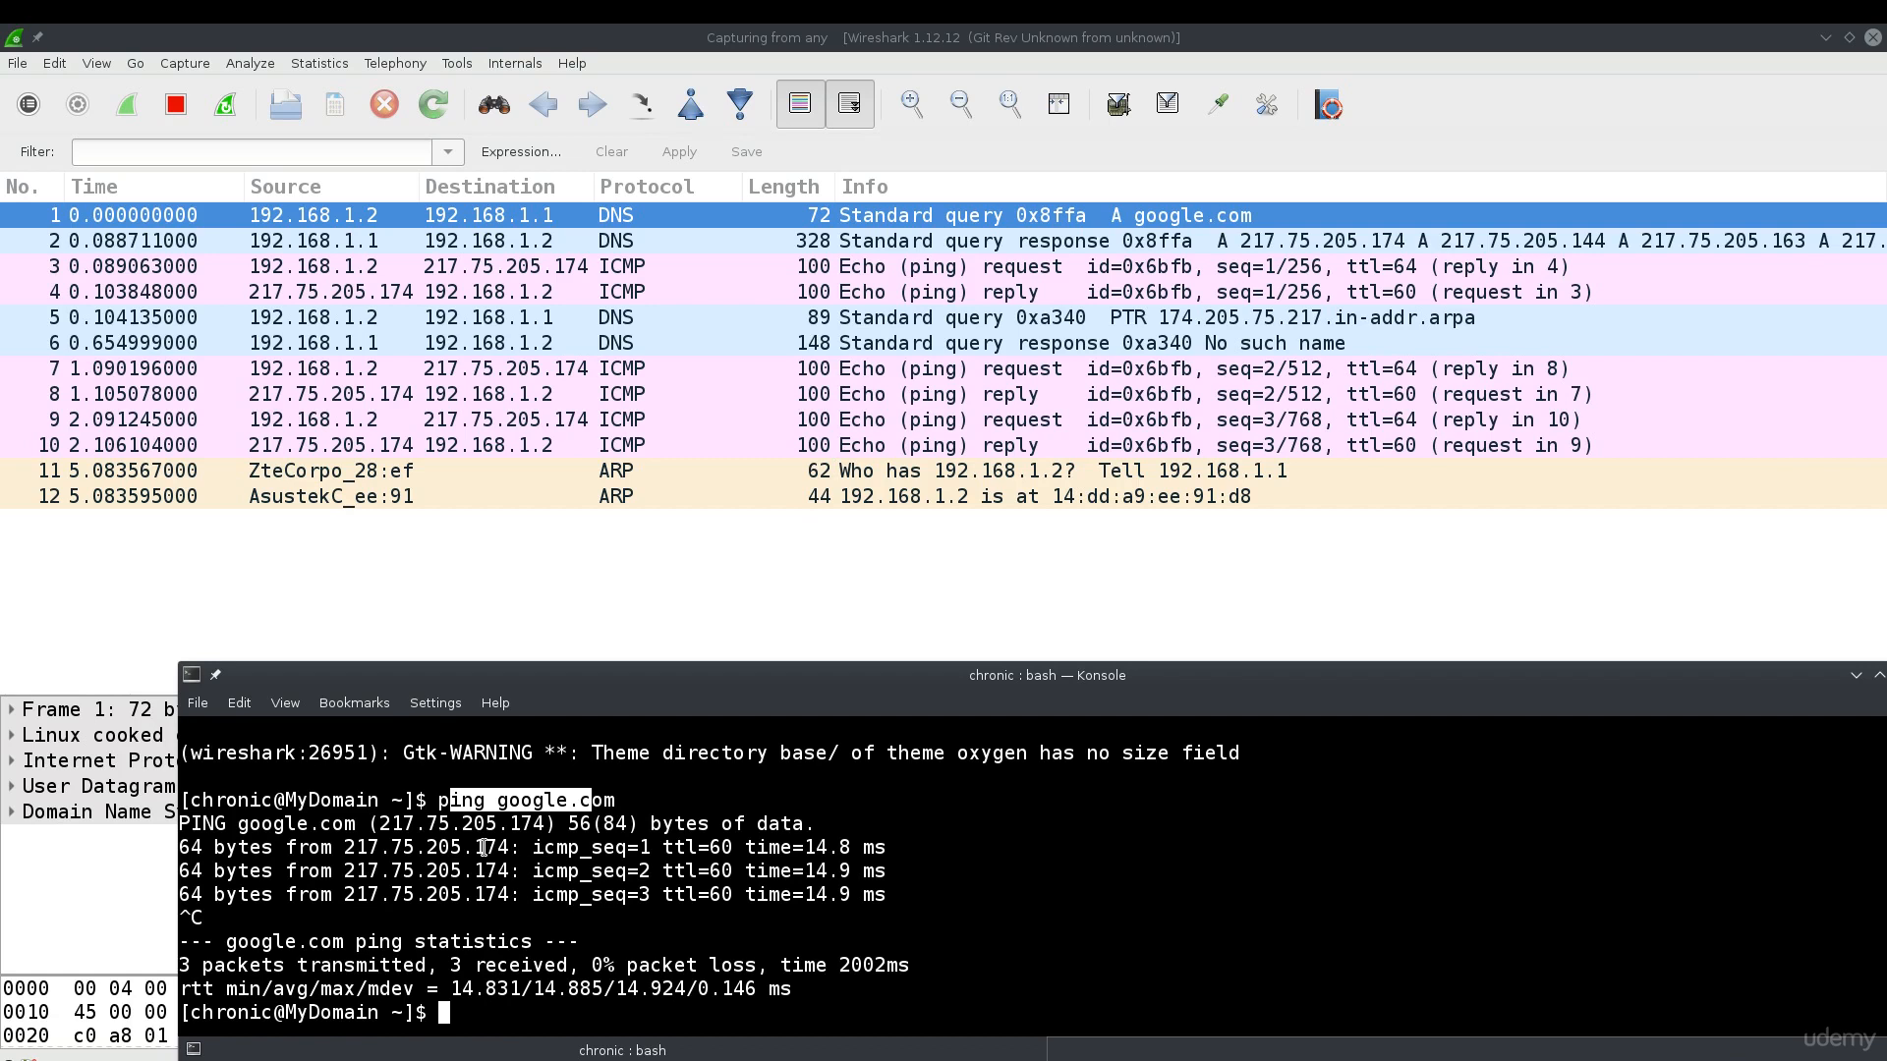
drag(228, 847, 906, 895)
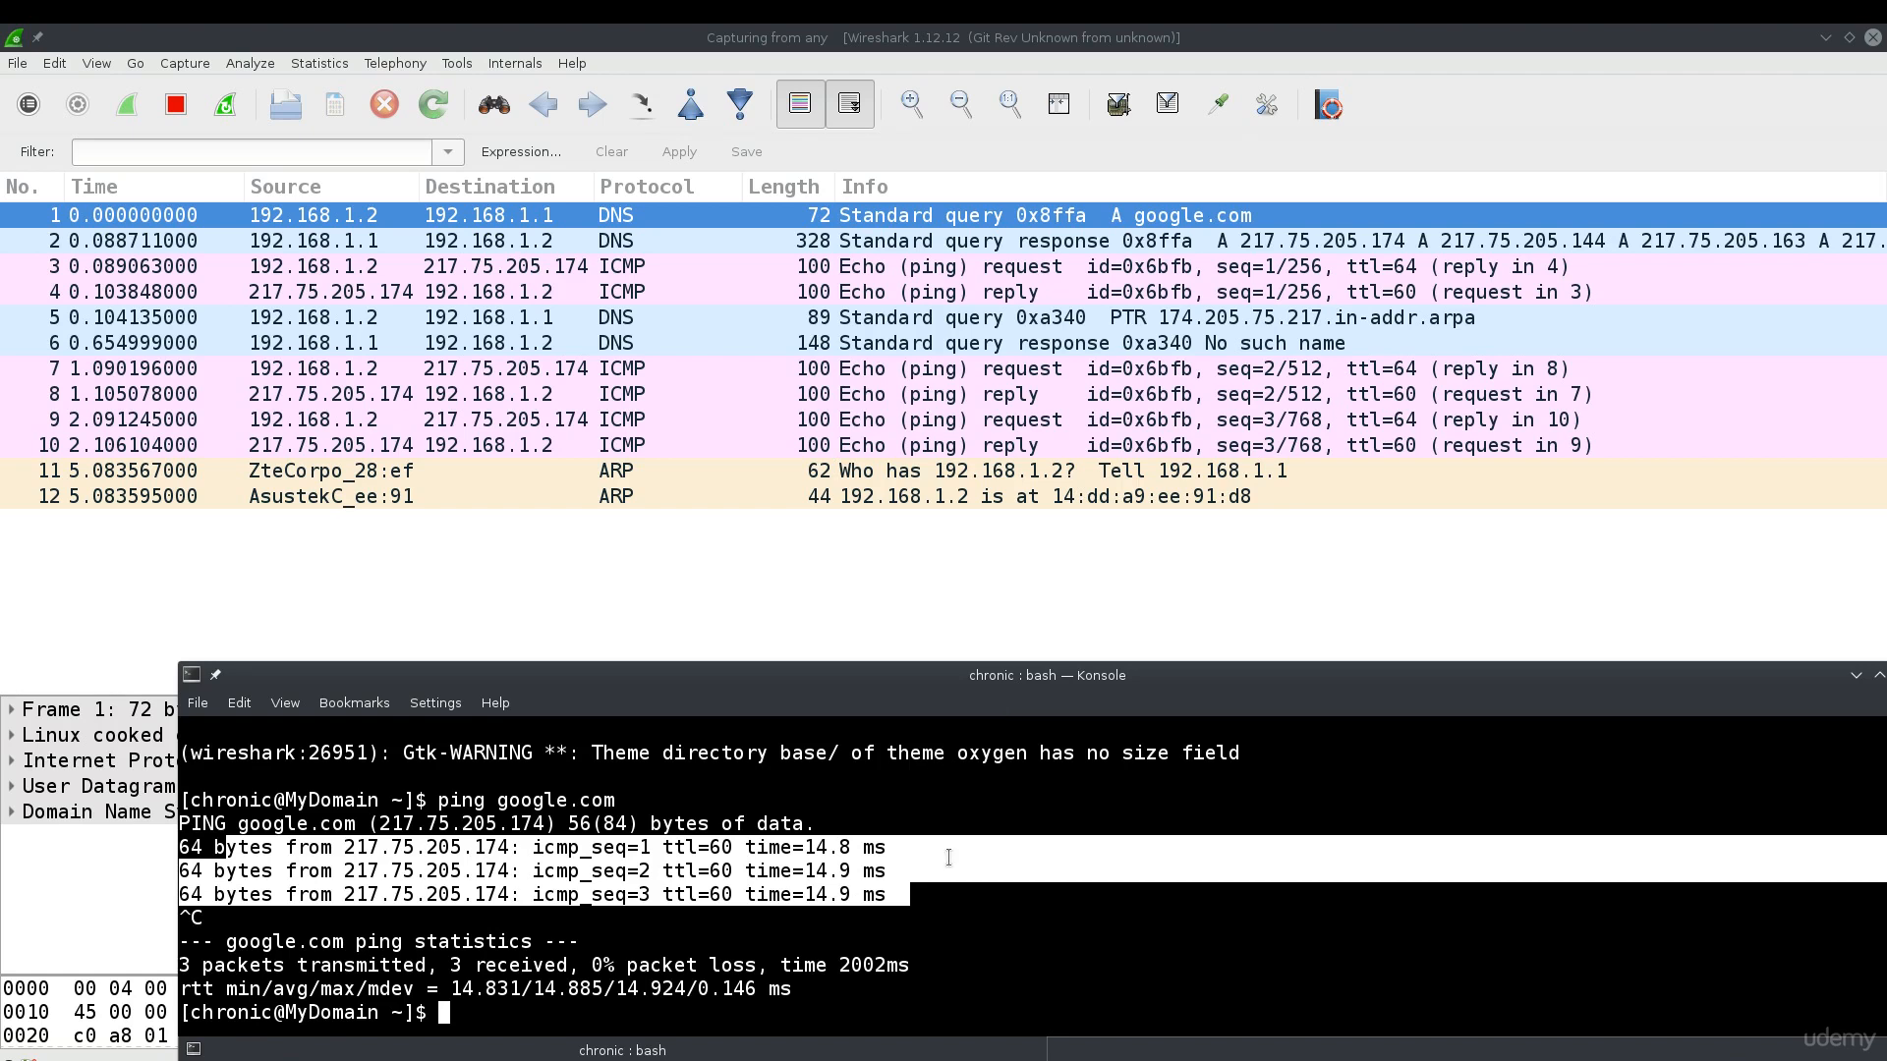
drag(1188, 698, 0, 668)
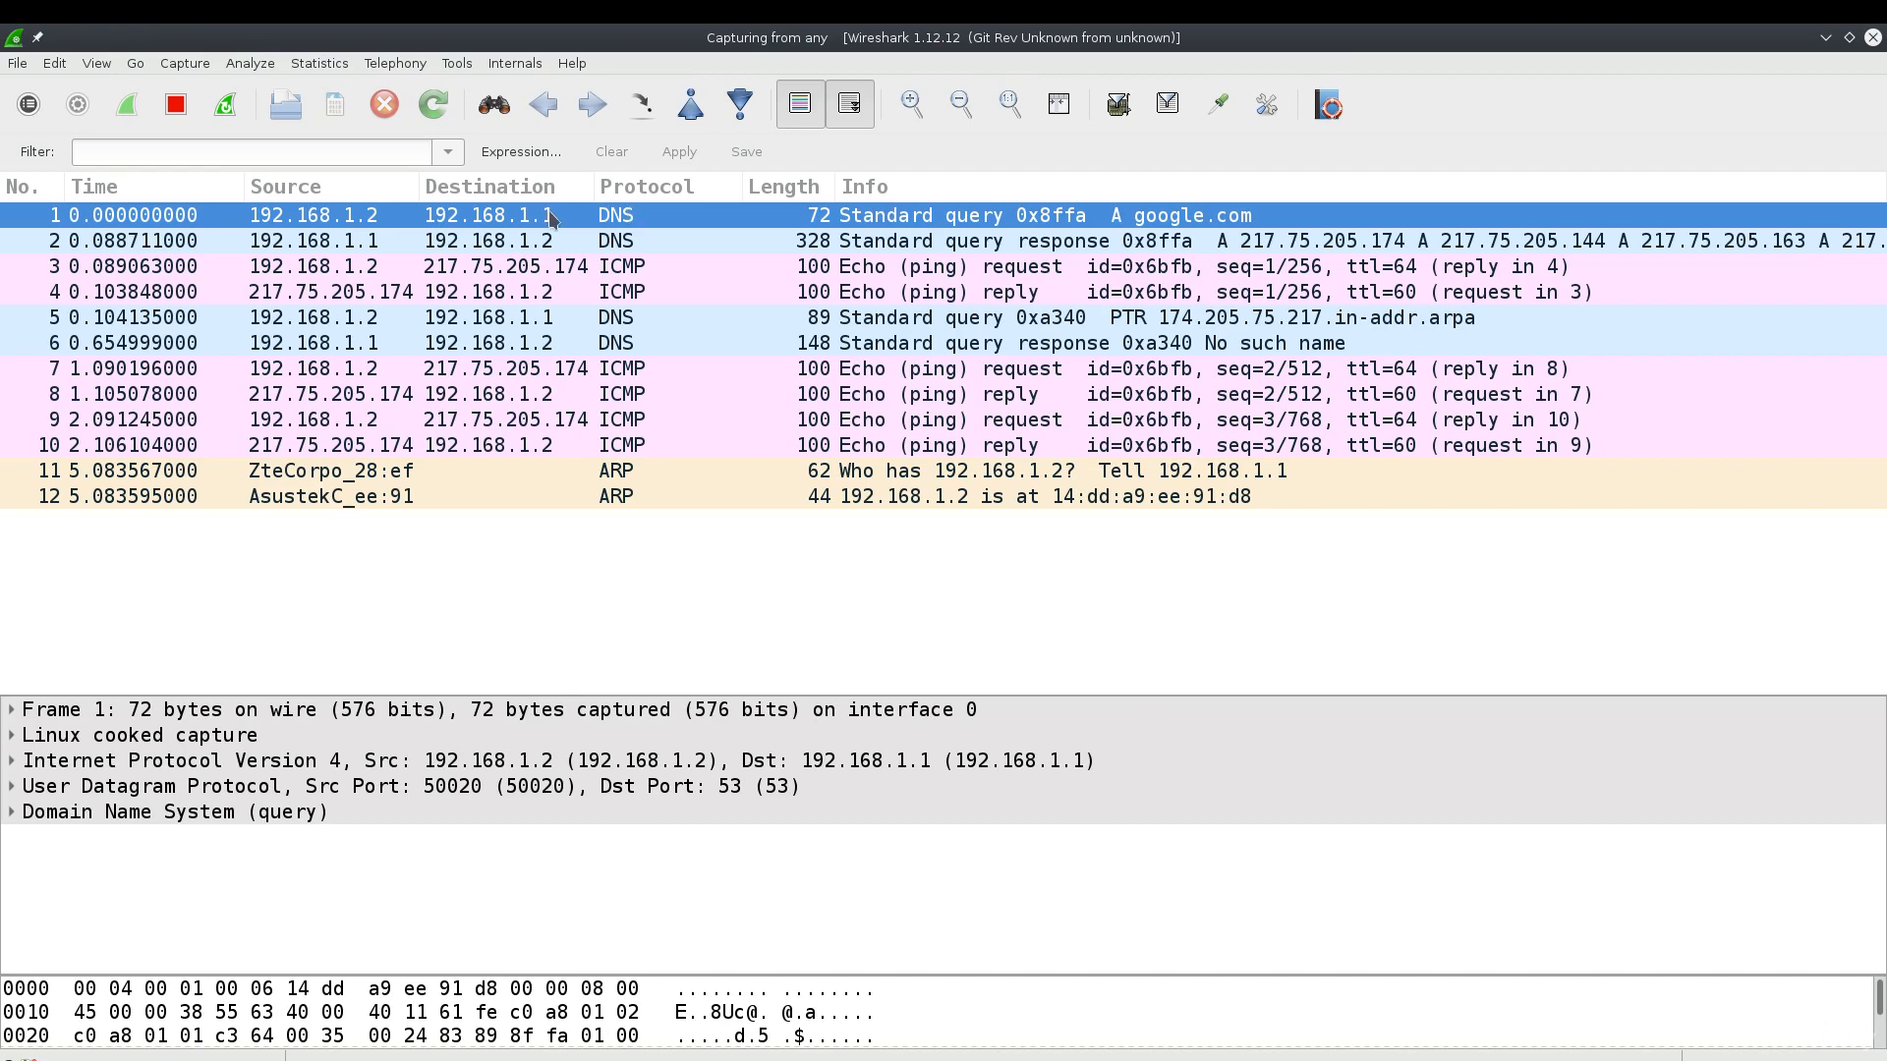
Switch to Firefox and let its start page load to generate web traffic, and return to the Wireshark capture.
click(337, 151)
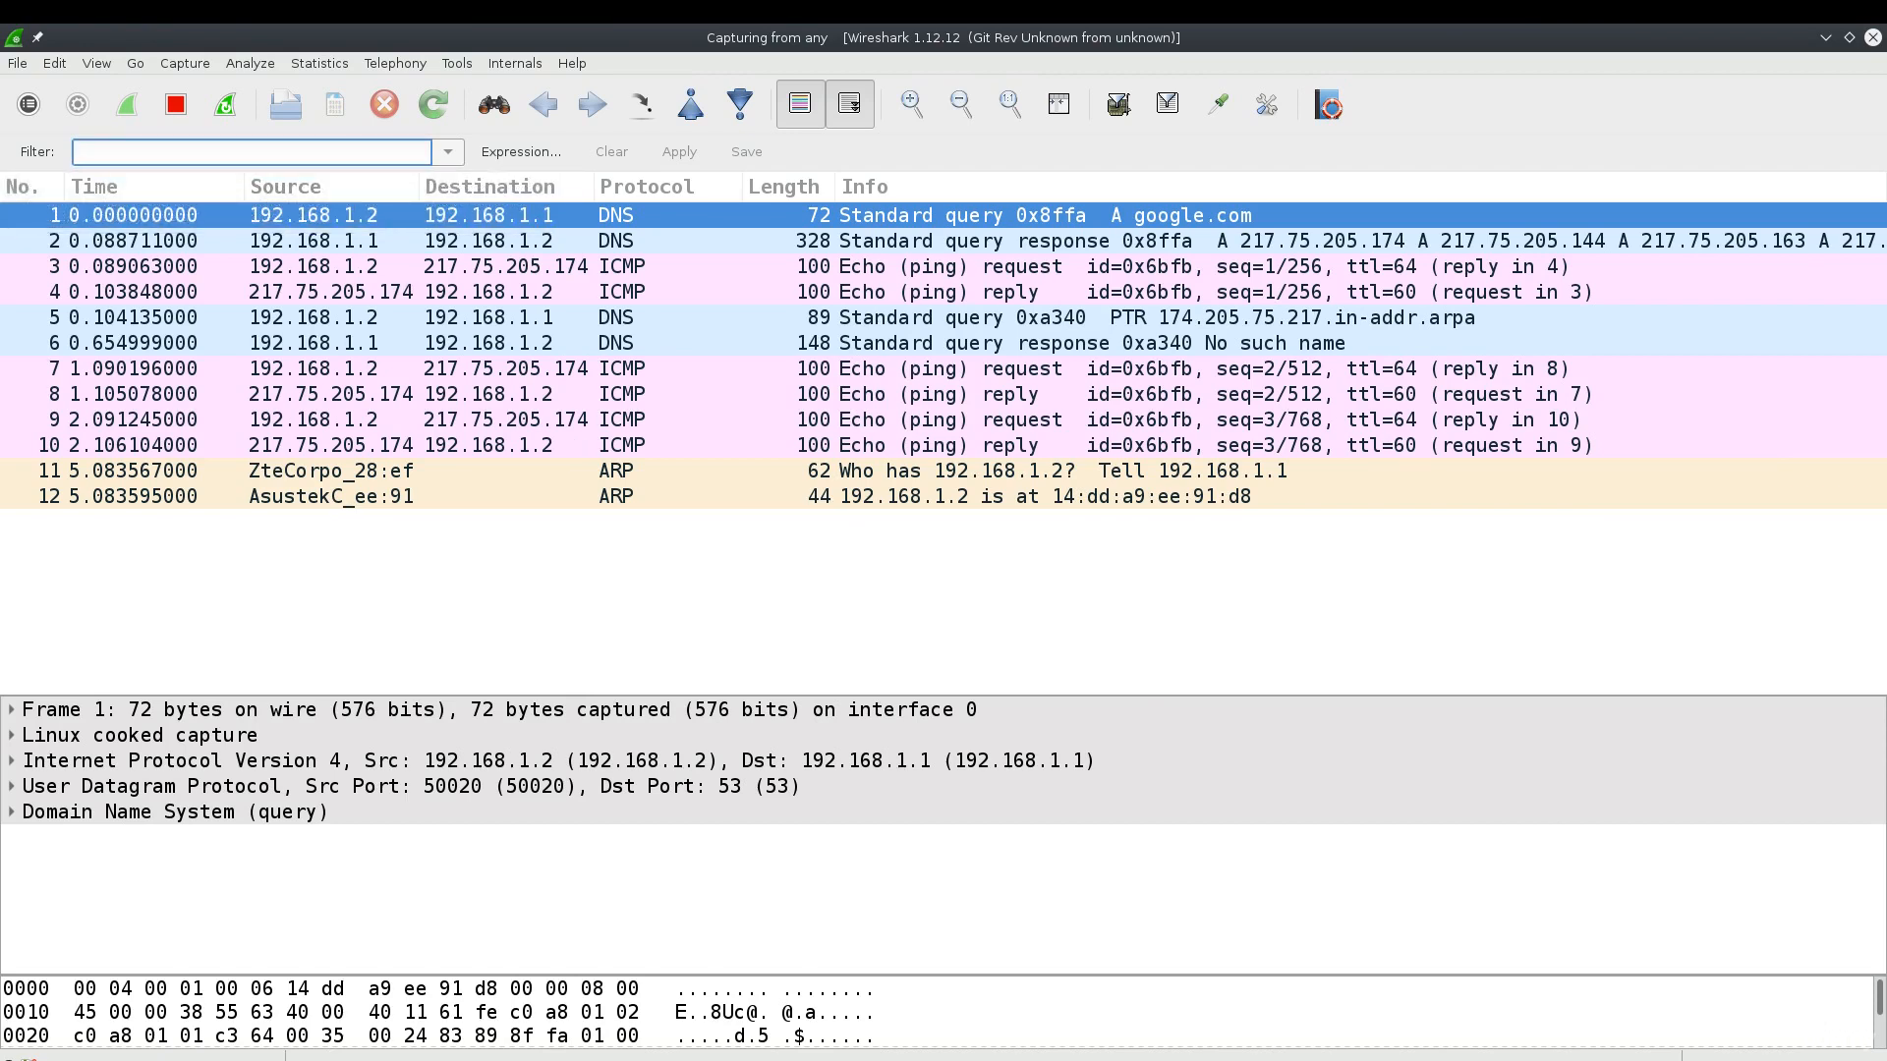
key(alt+Tab)
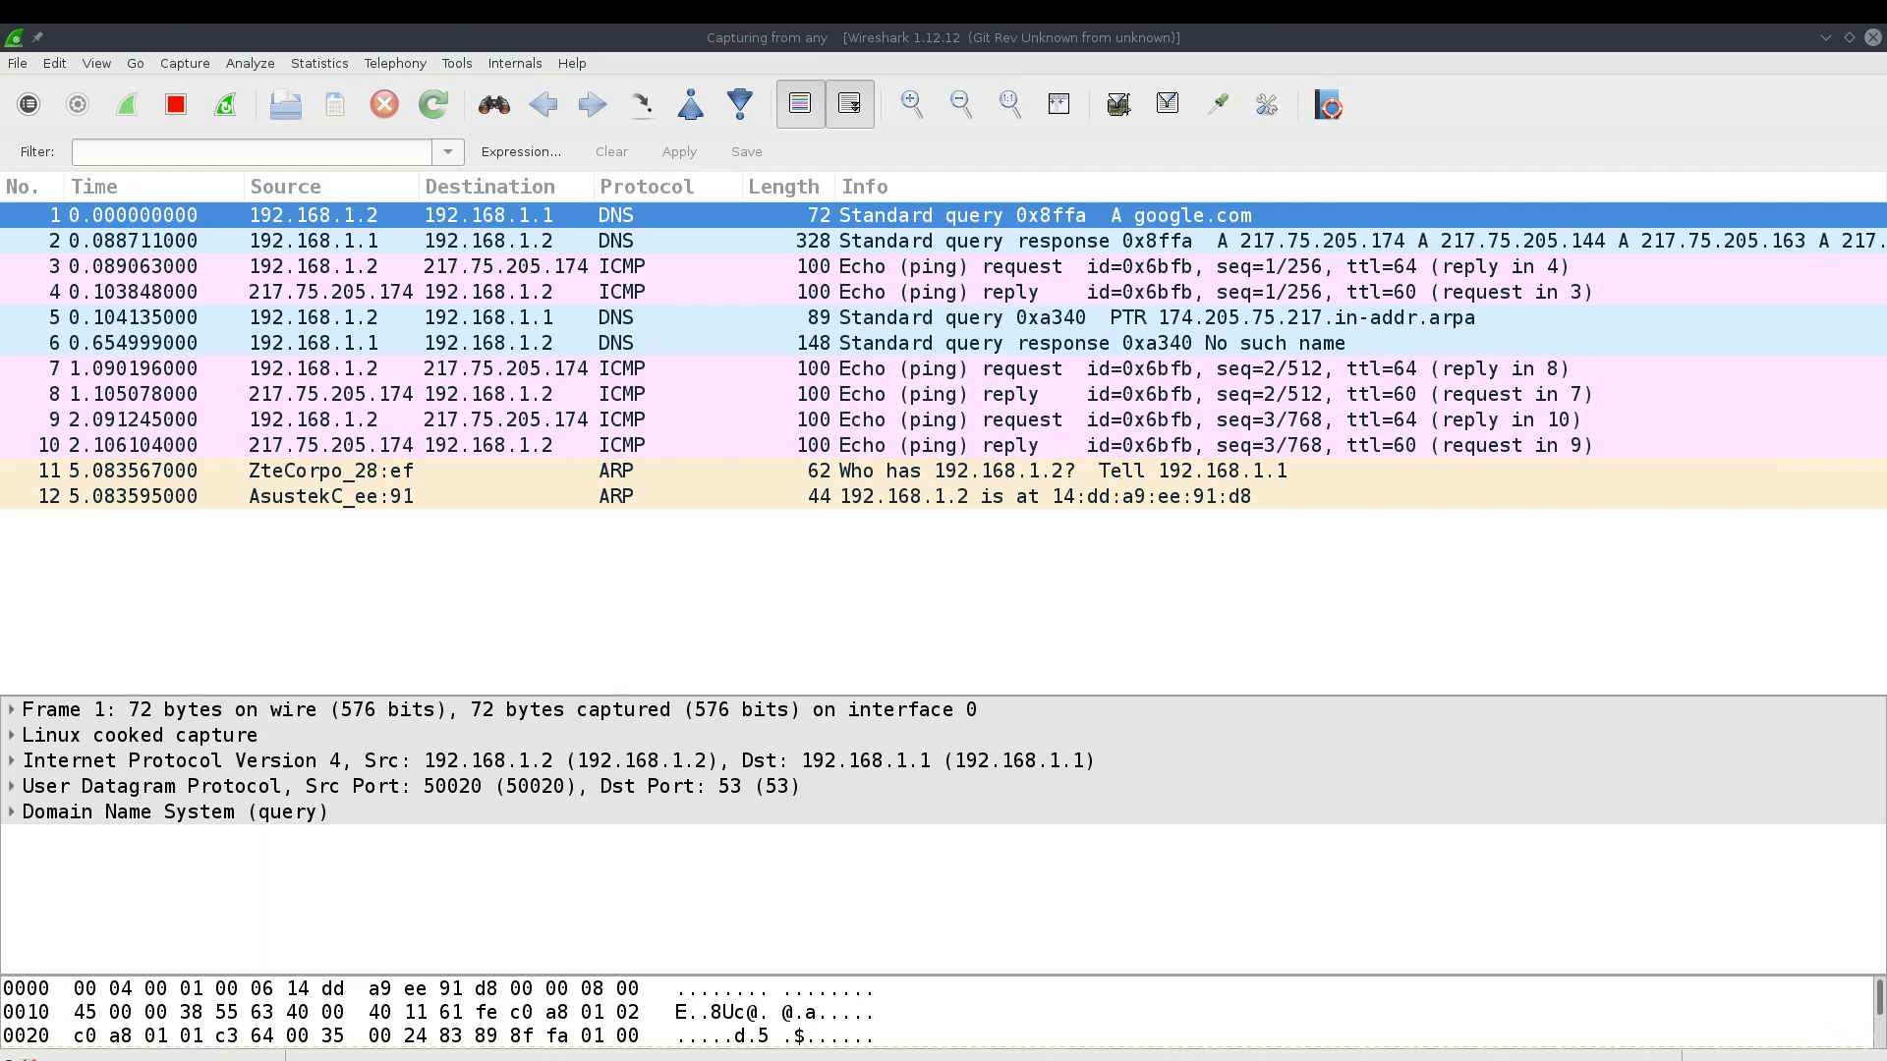
key(alt+Tab)
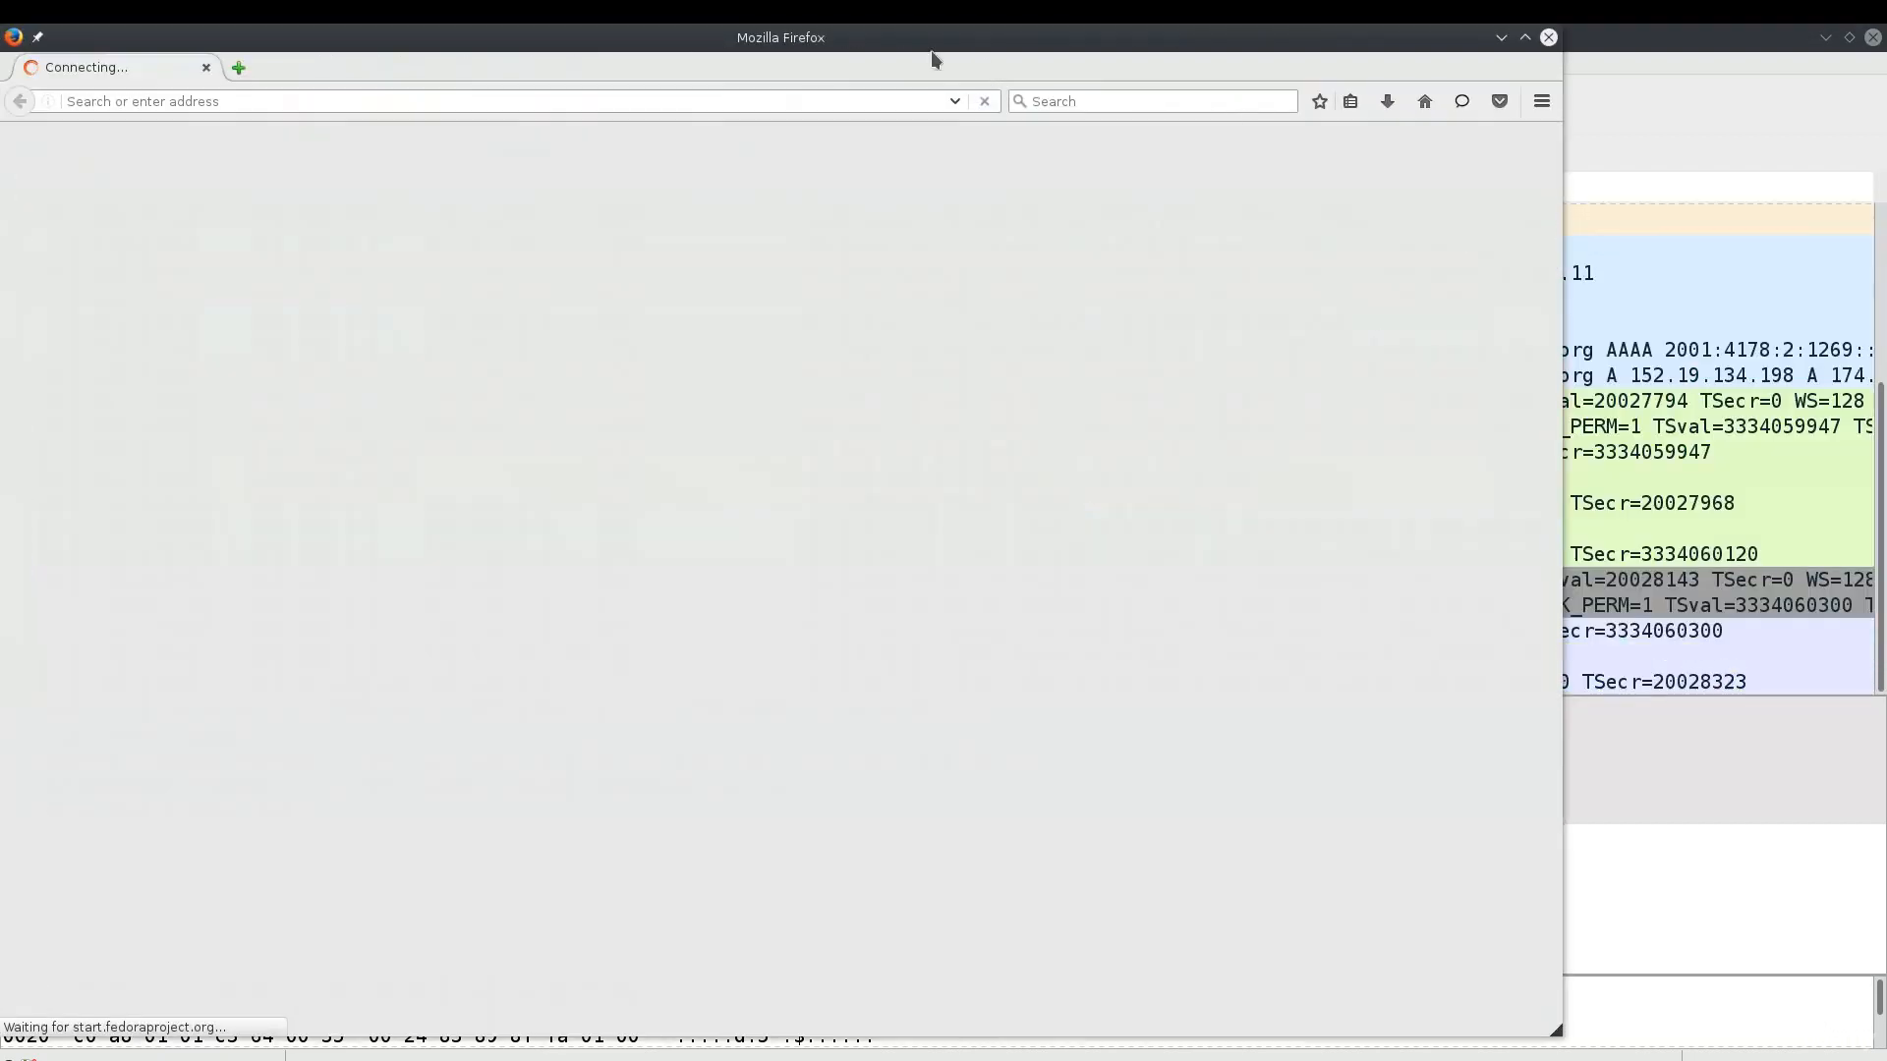
key(alt+Tab)
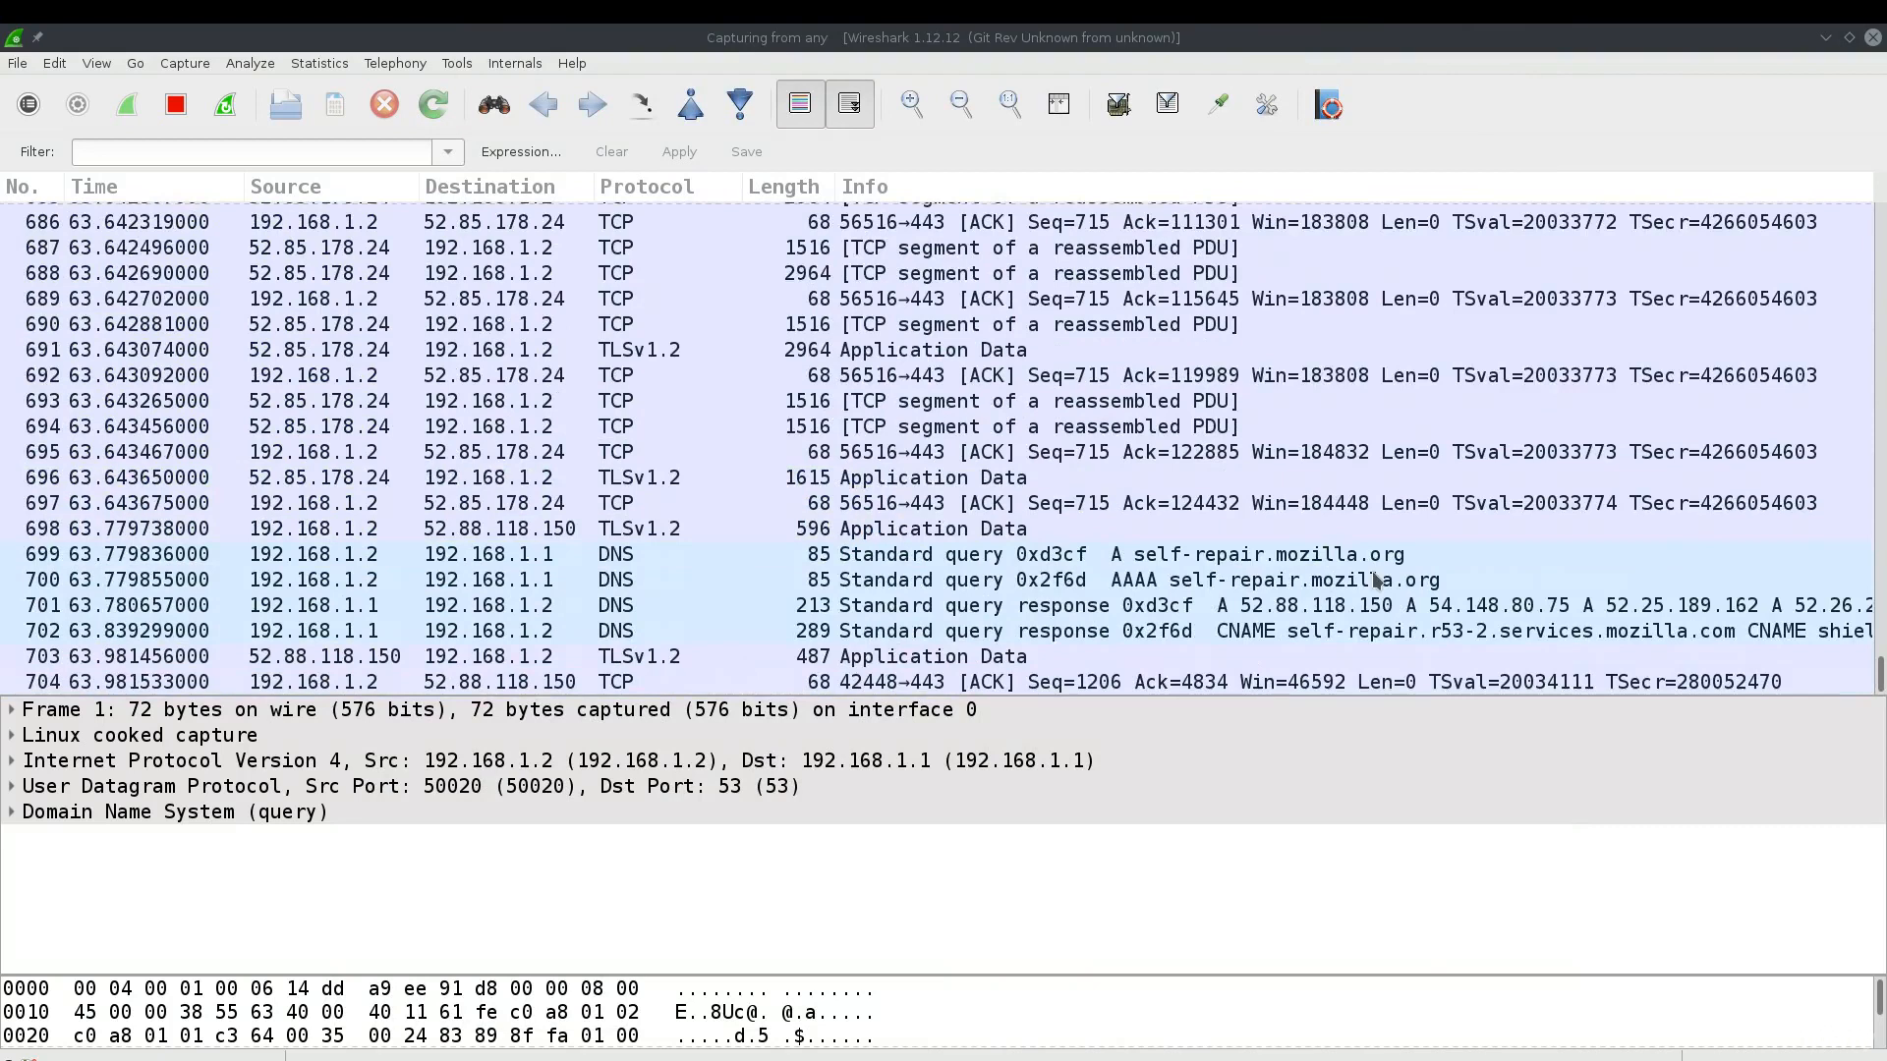
click(343, 154)
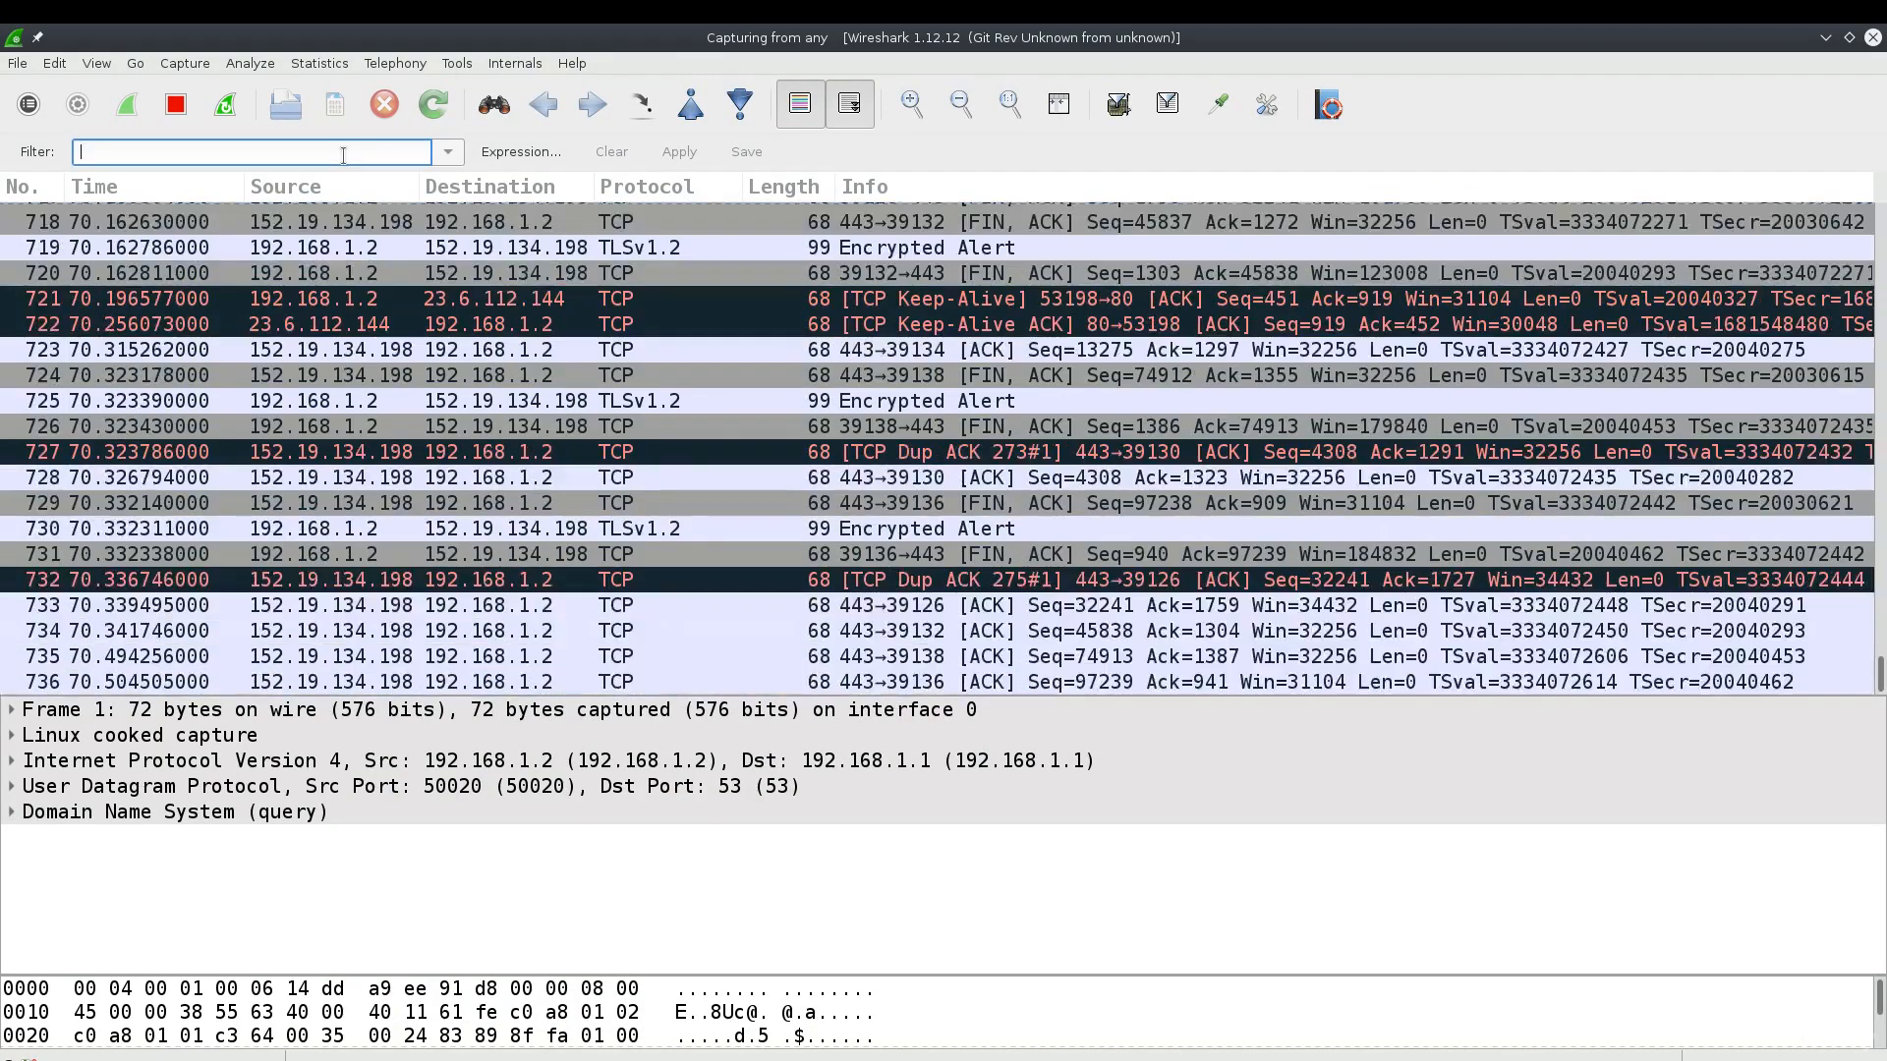
text(tcp)
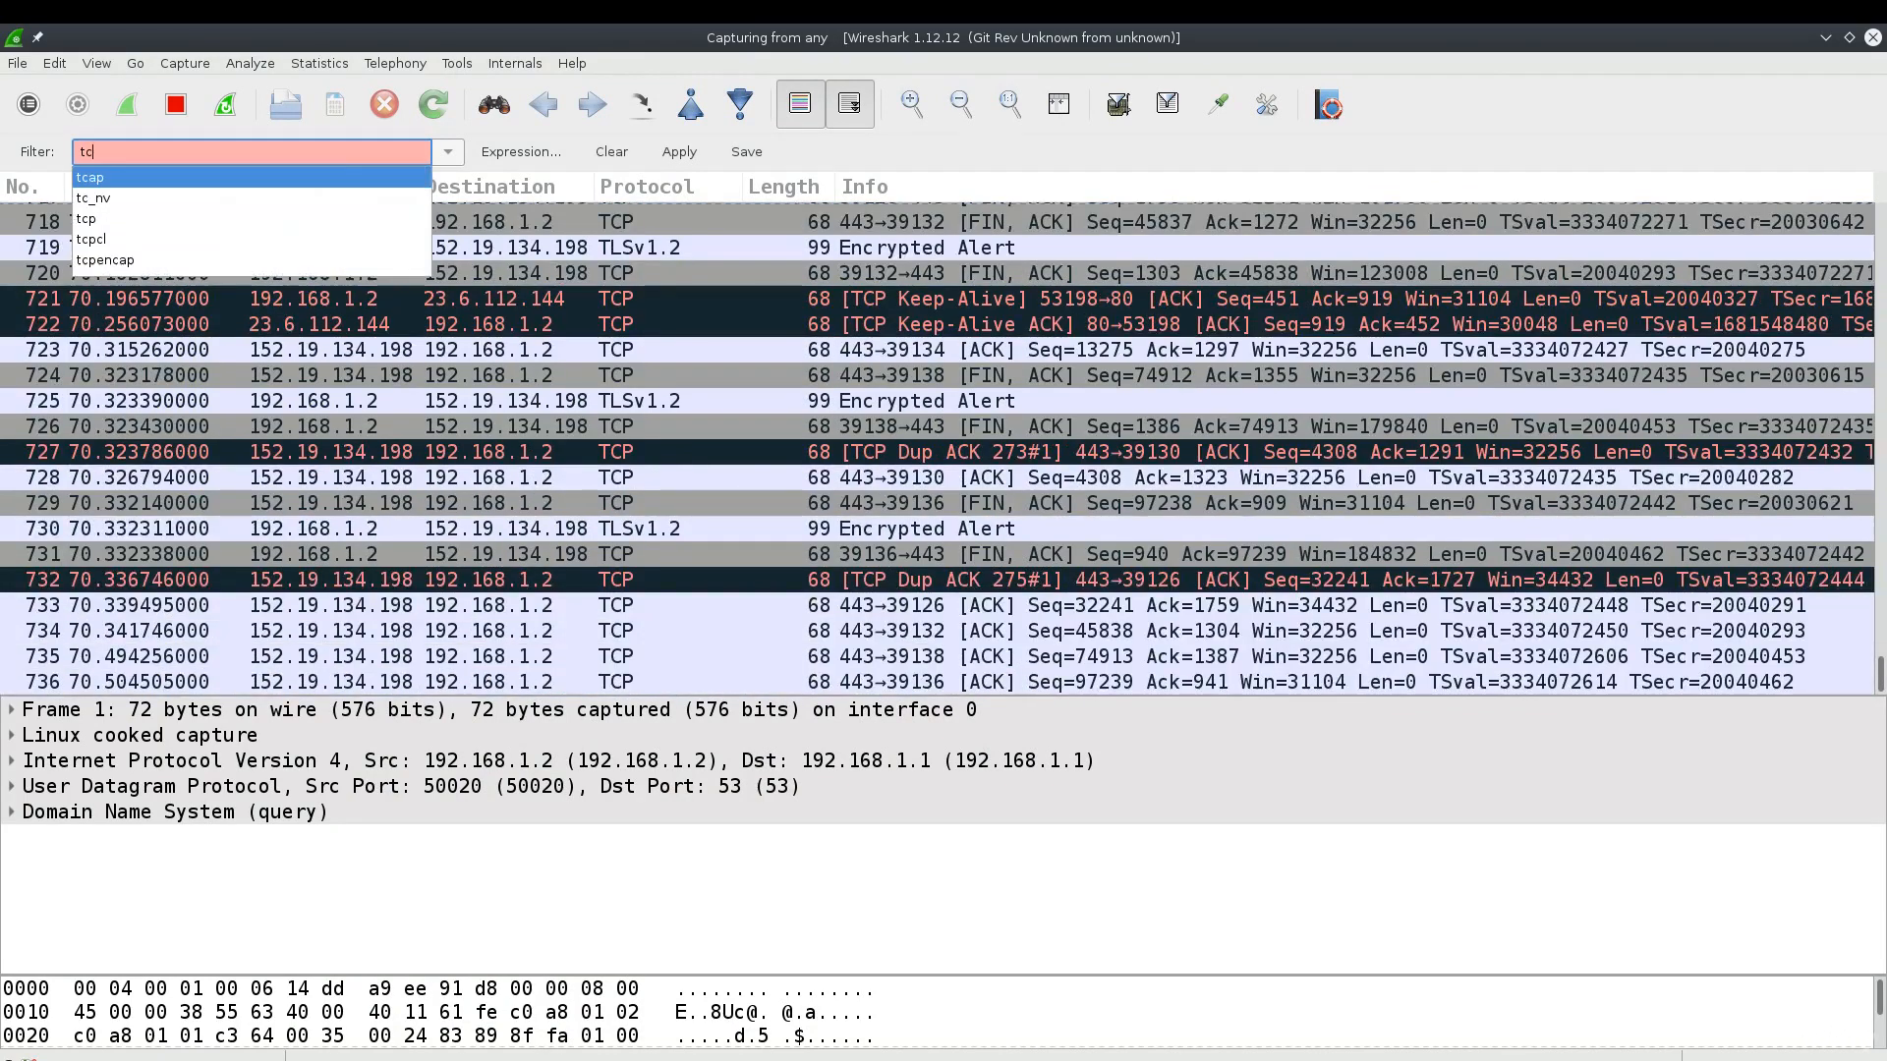
key(BackSpace)
key(BackSpace)
key(BackSpace)
text(udp)
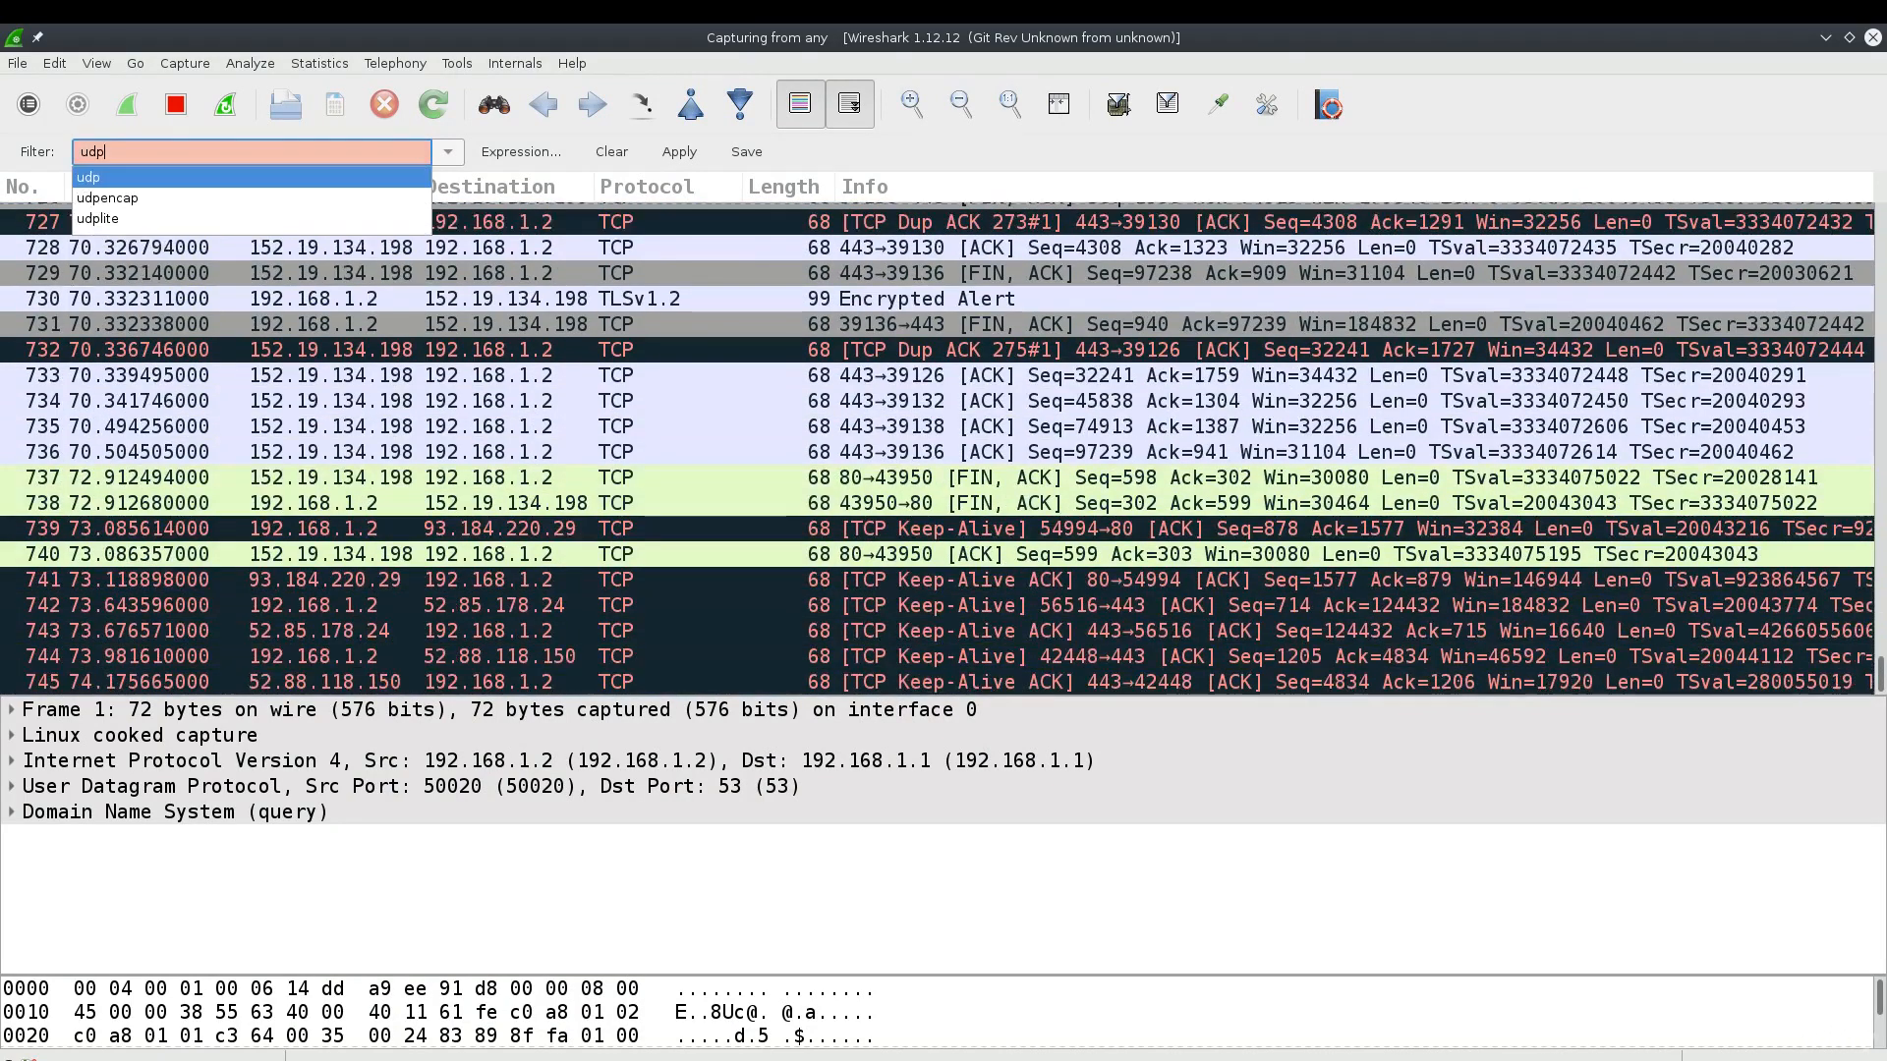
text(.port)
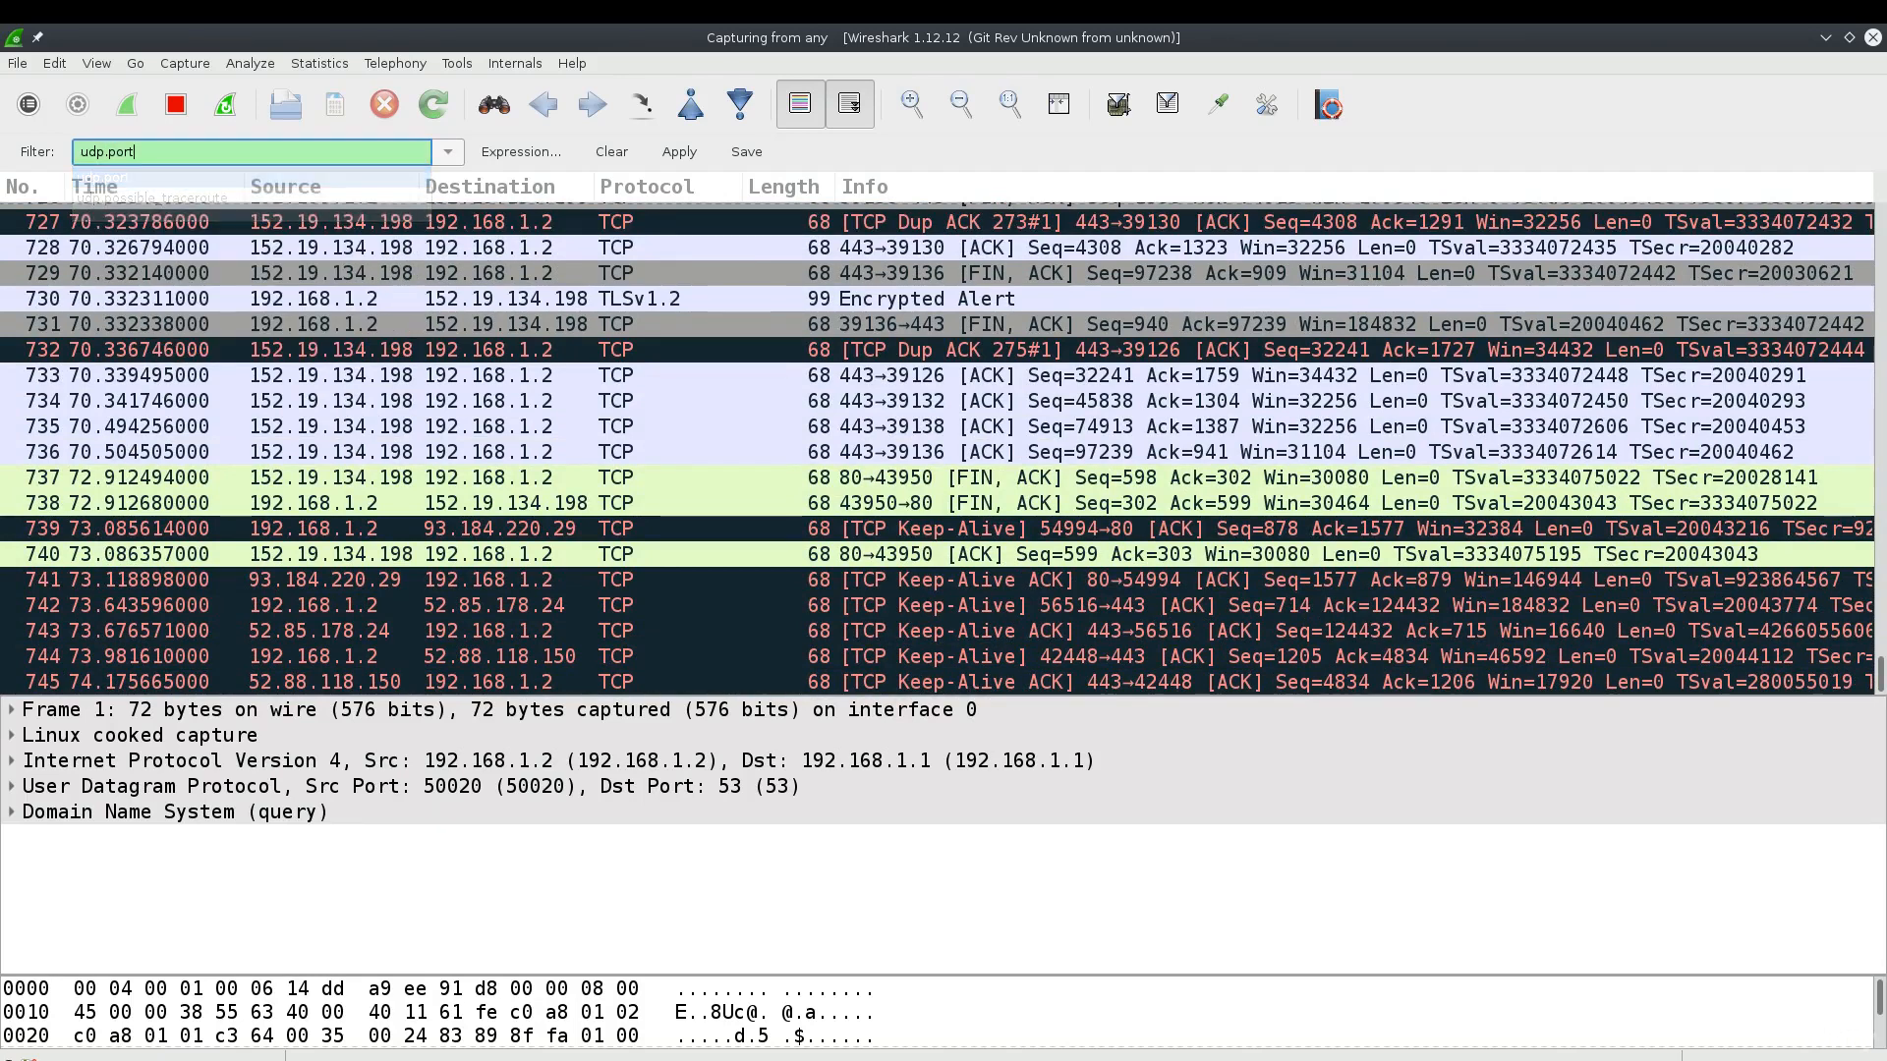
text( eq)
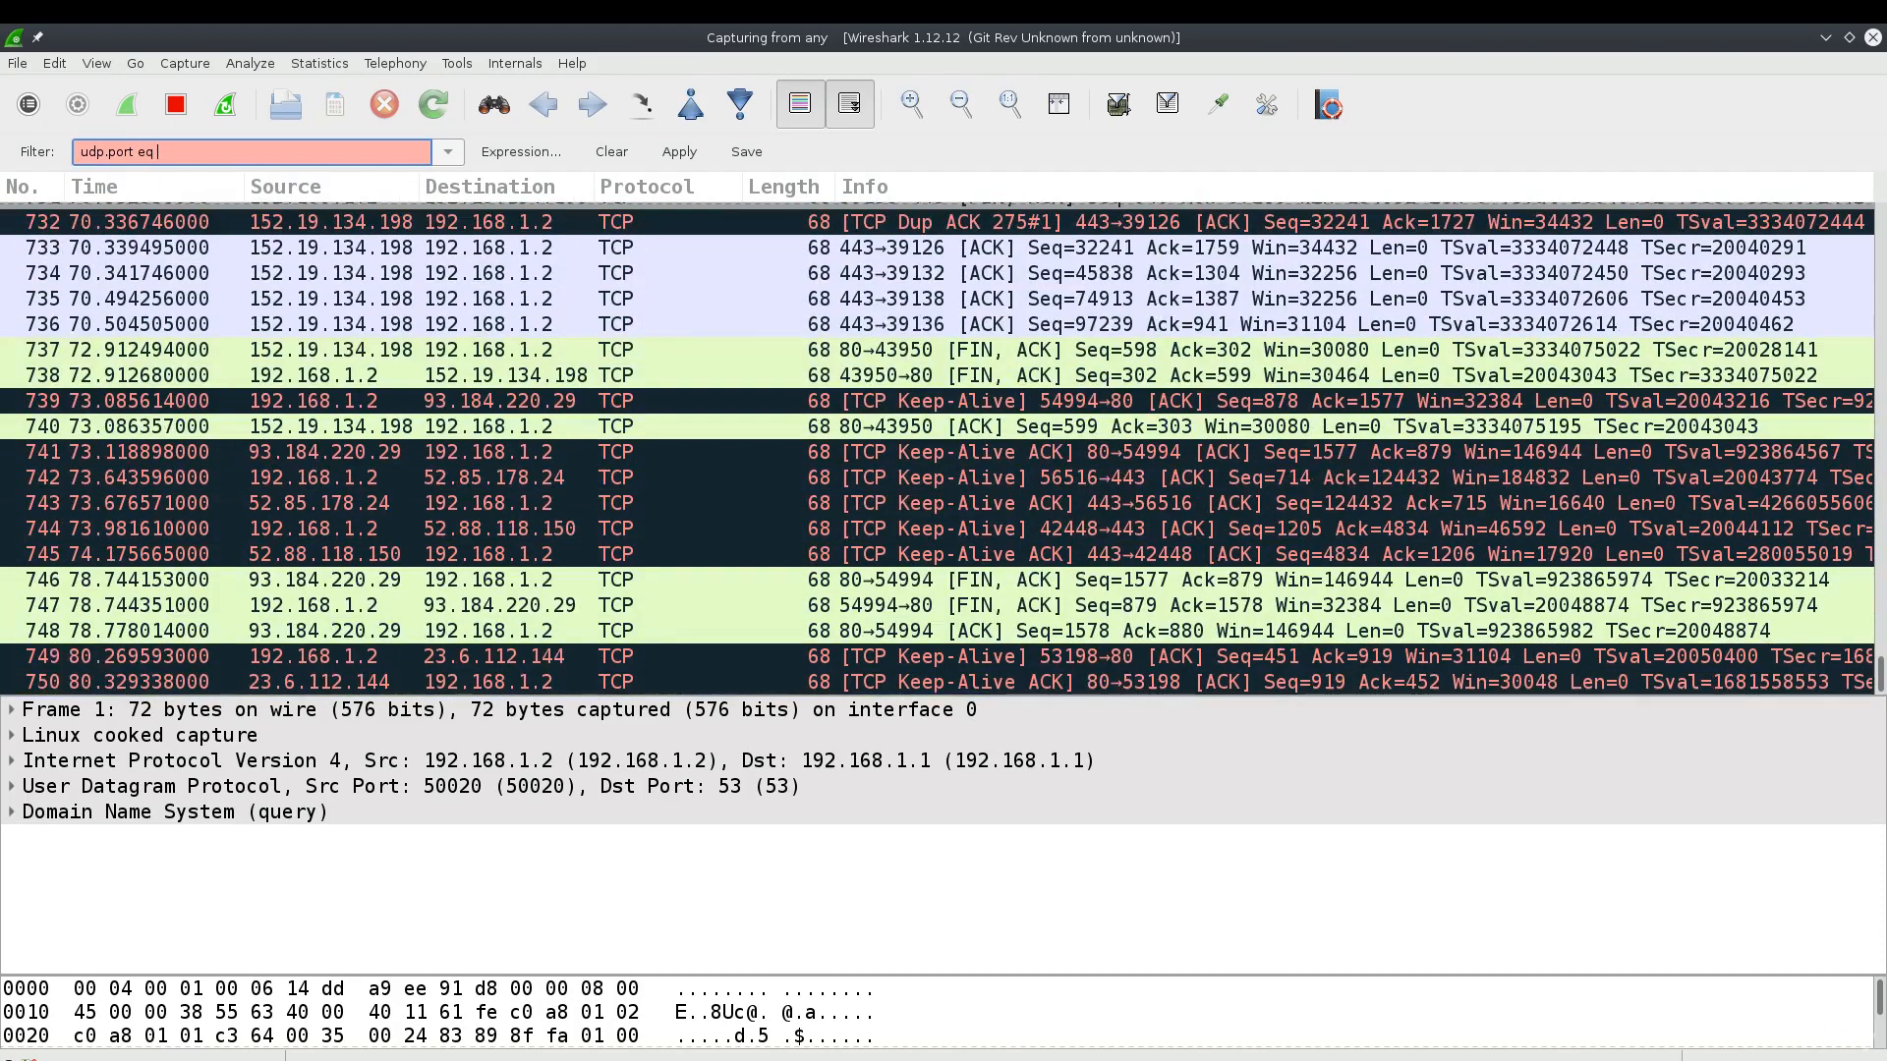
key(BackSpace)
key(BackSpace)
key(BackSpace)
key(BackSpace)
key(BackSpace)
key(BackSpace)
key(BackSpace)
key(BackSpace)
key(BackSpace)
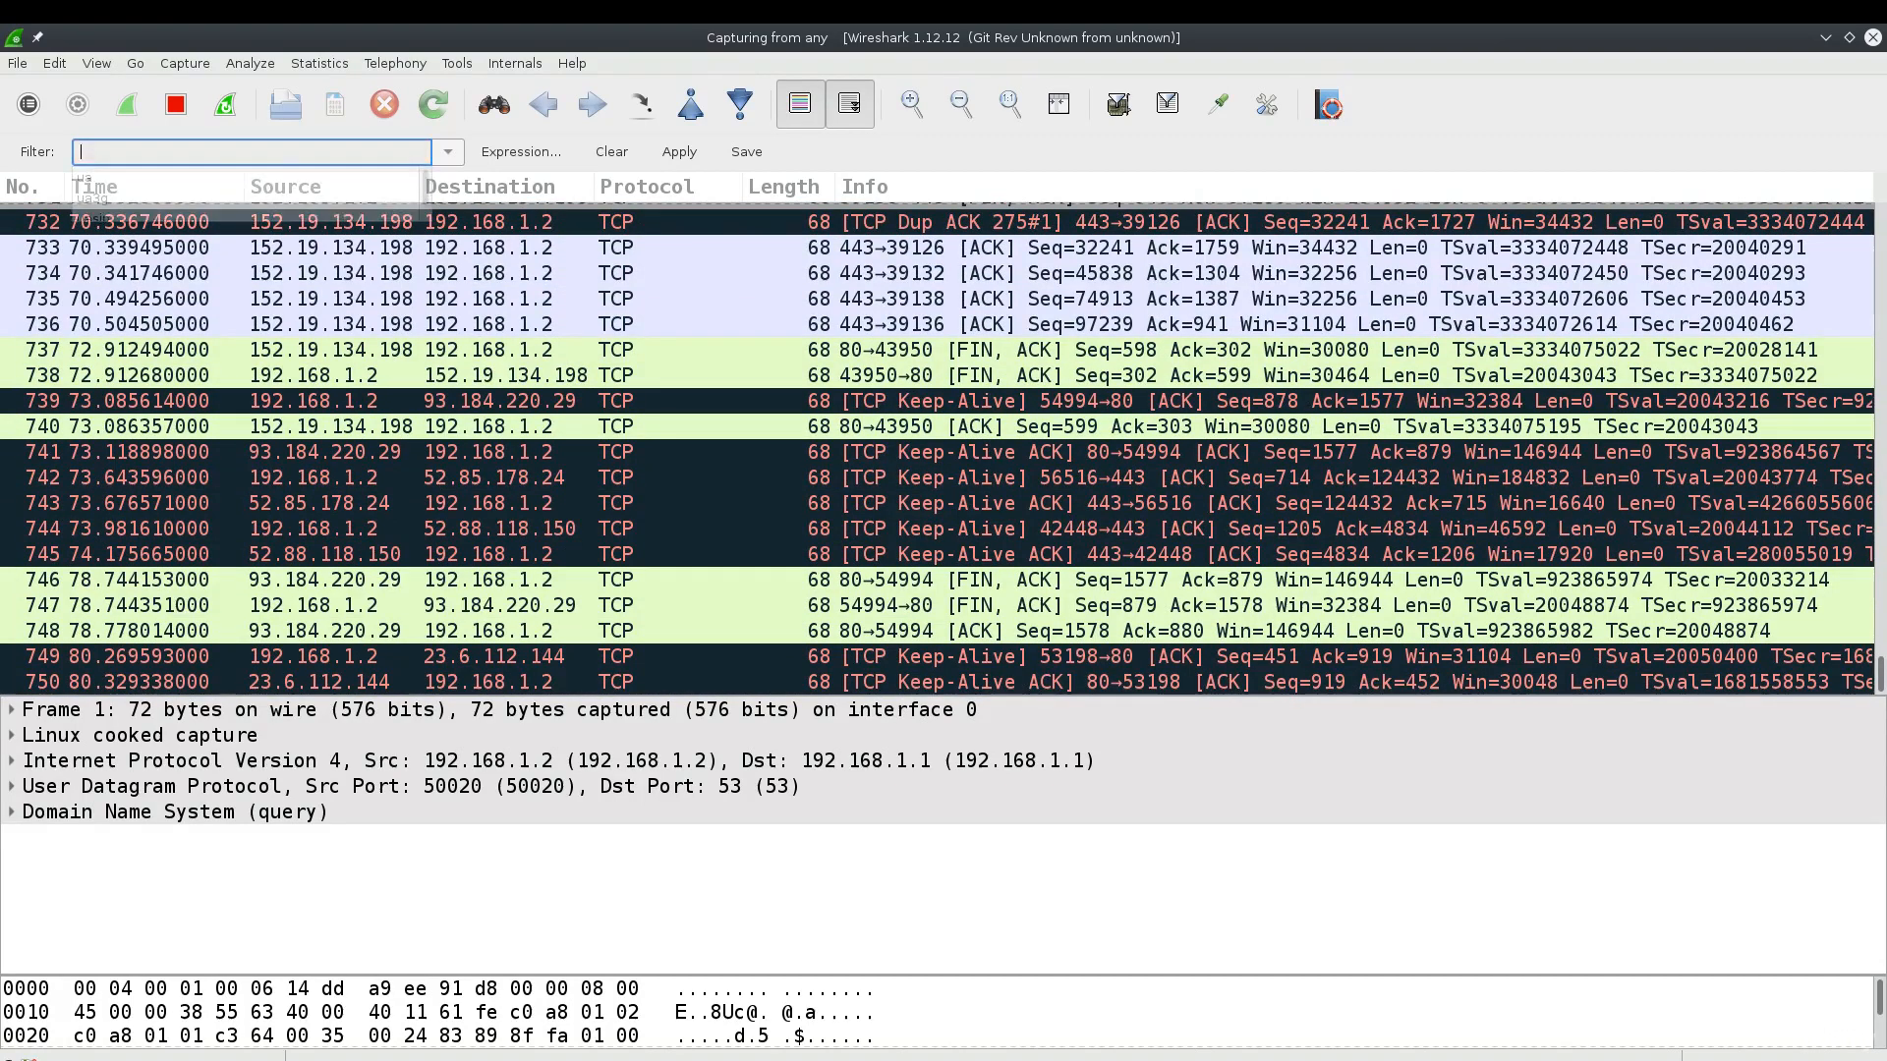
Apply the display filter "udp.port eq 53" to the captured packets.
text(p)
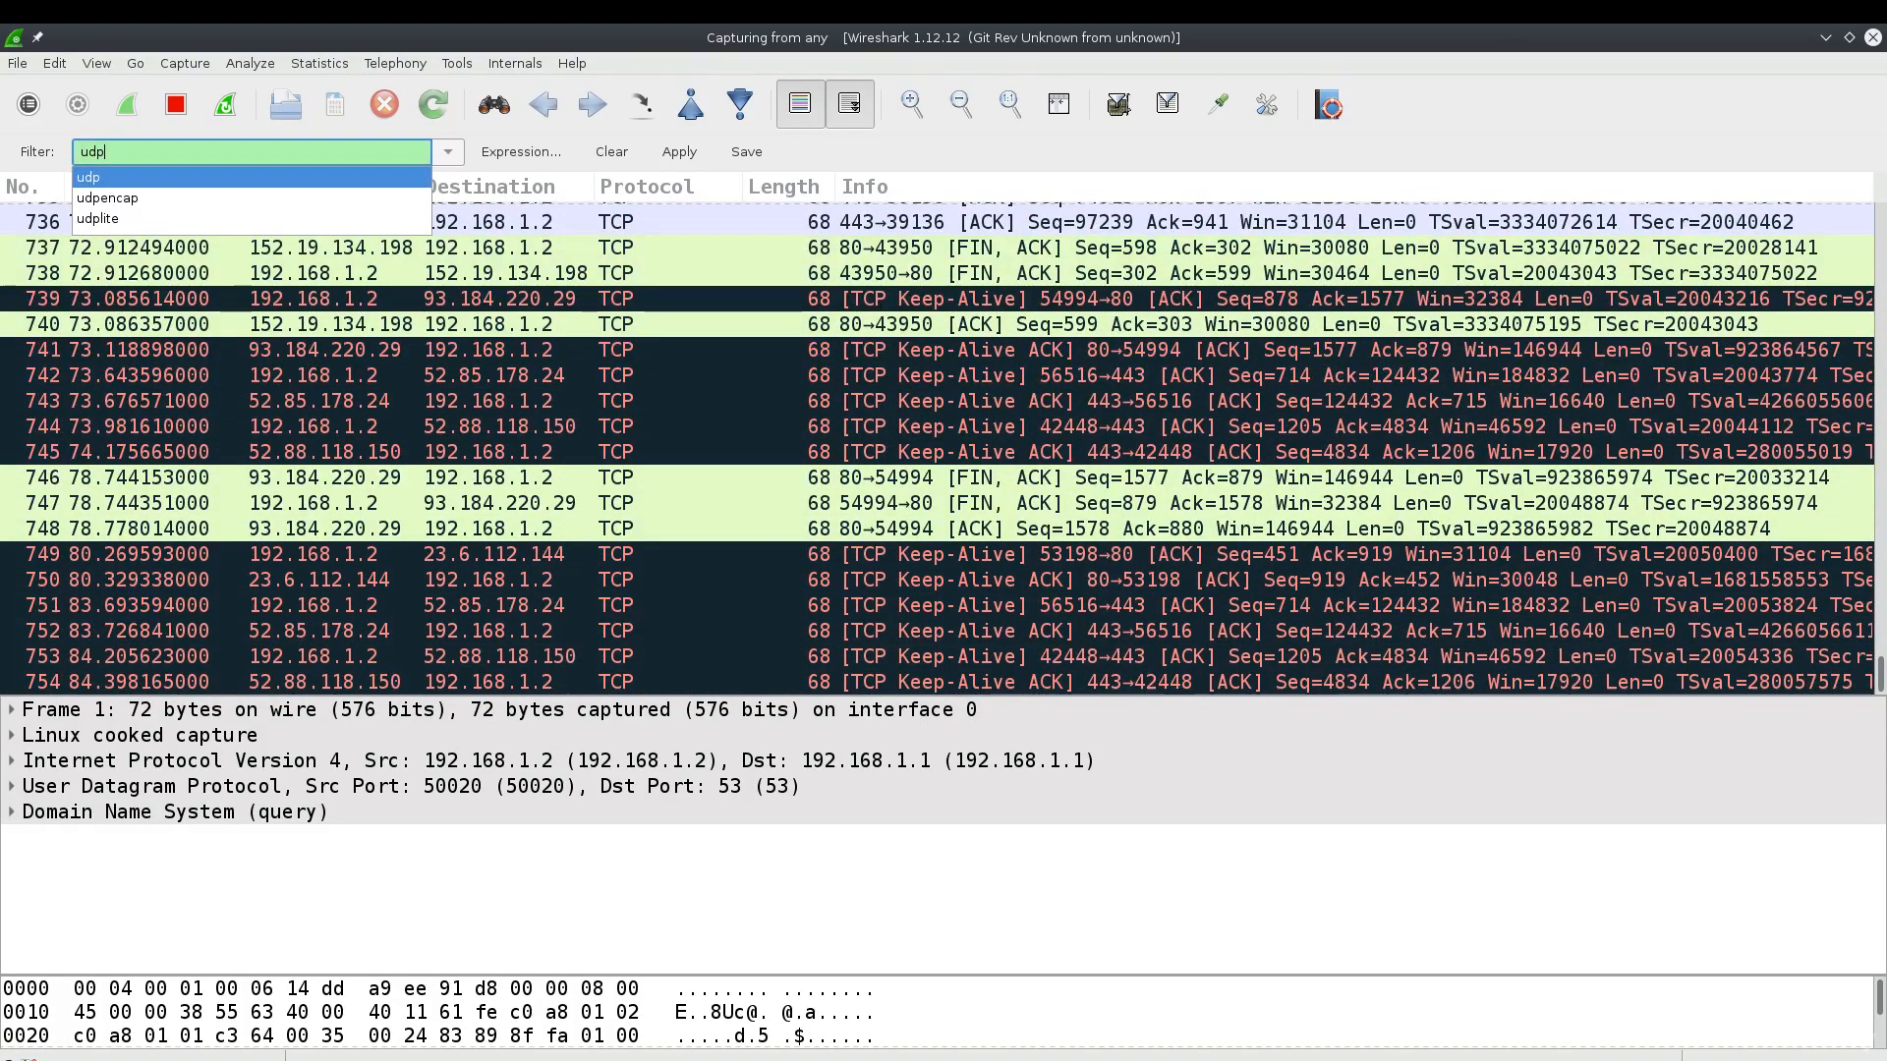
text(.)
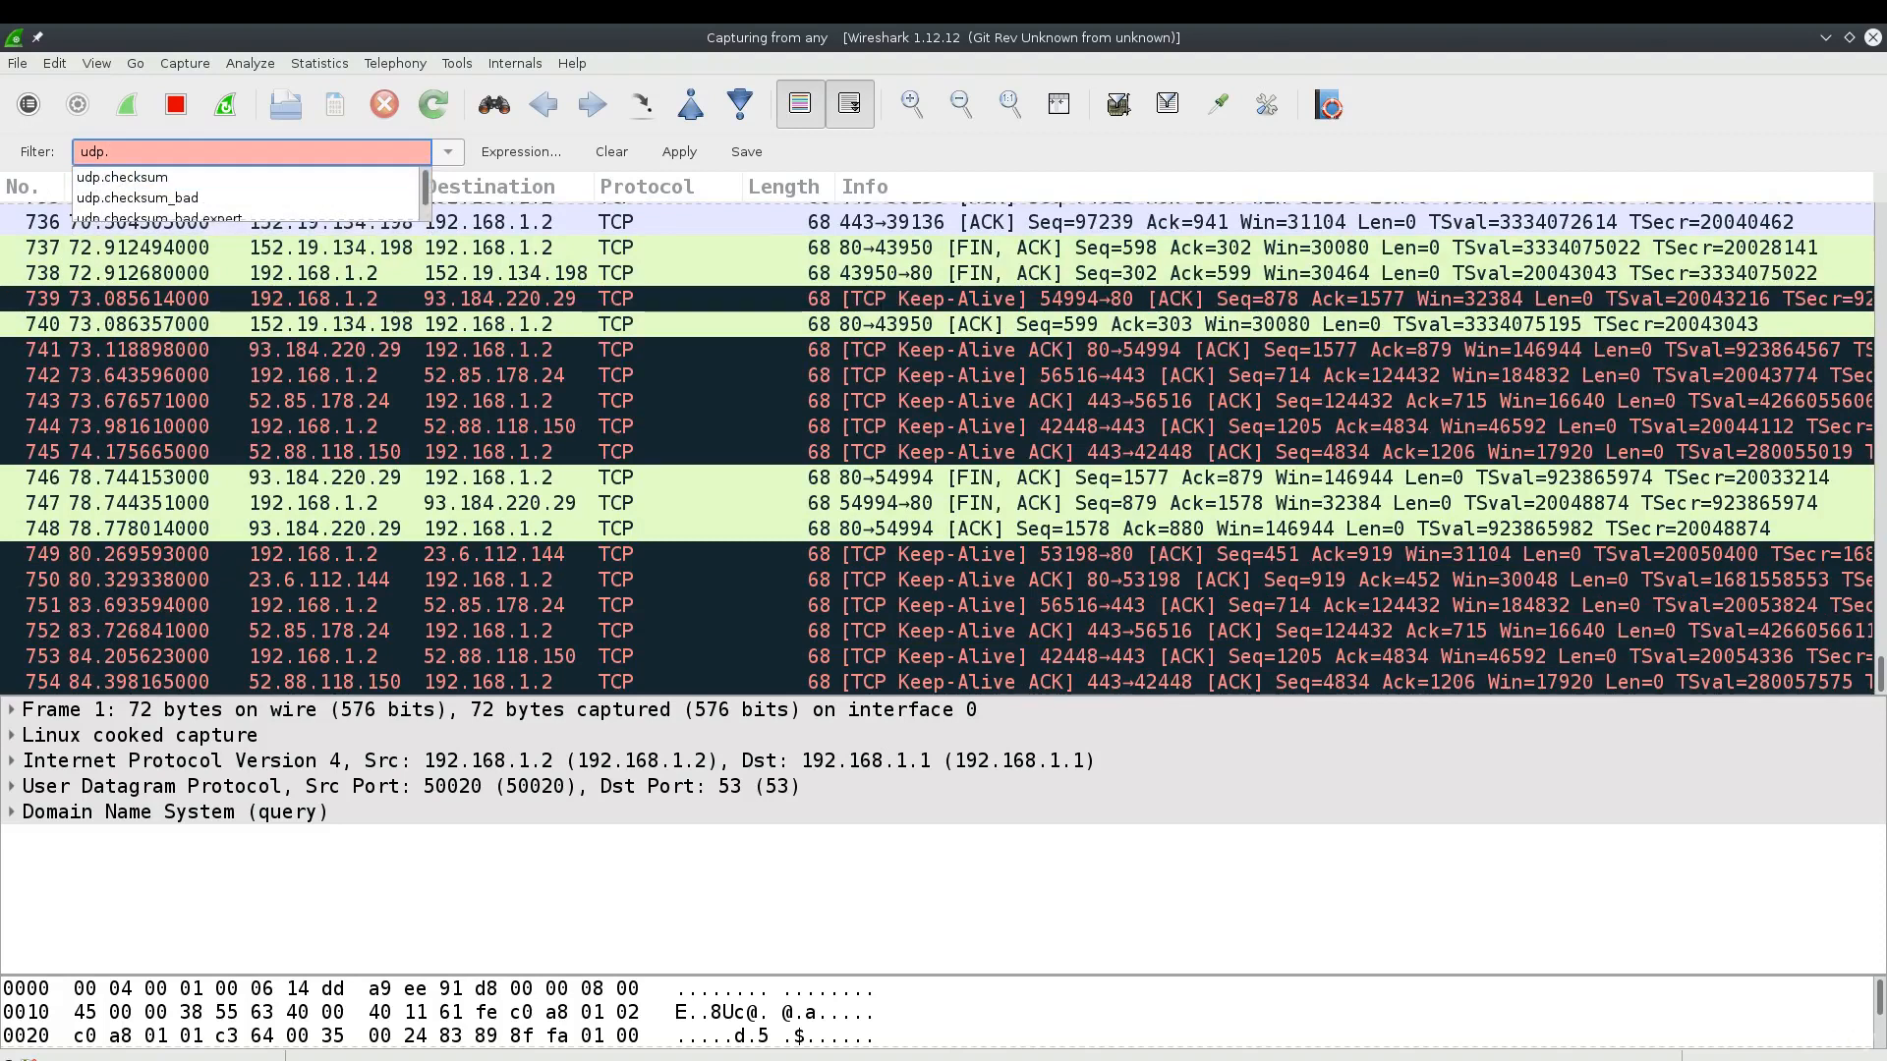
text(port)
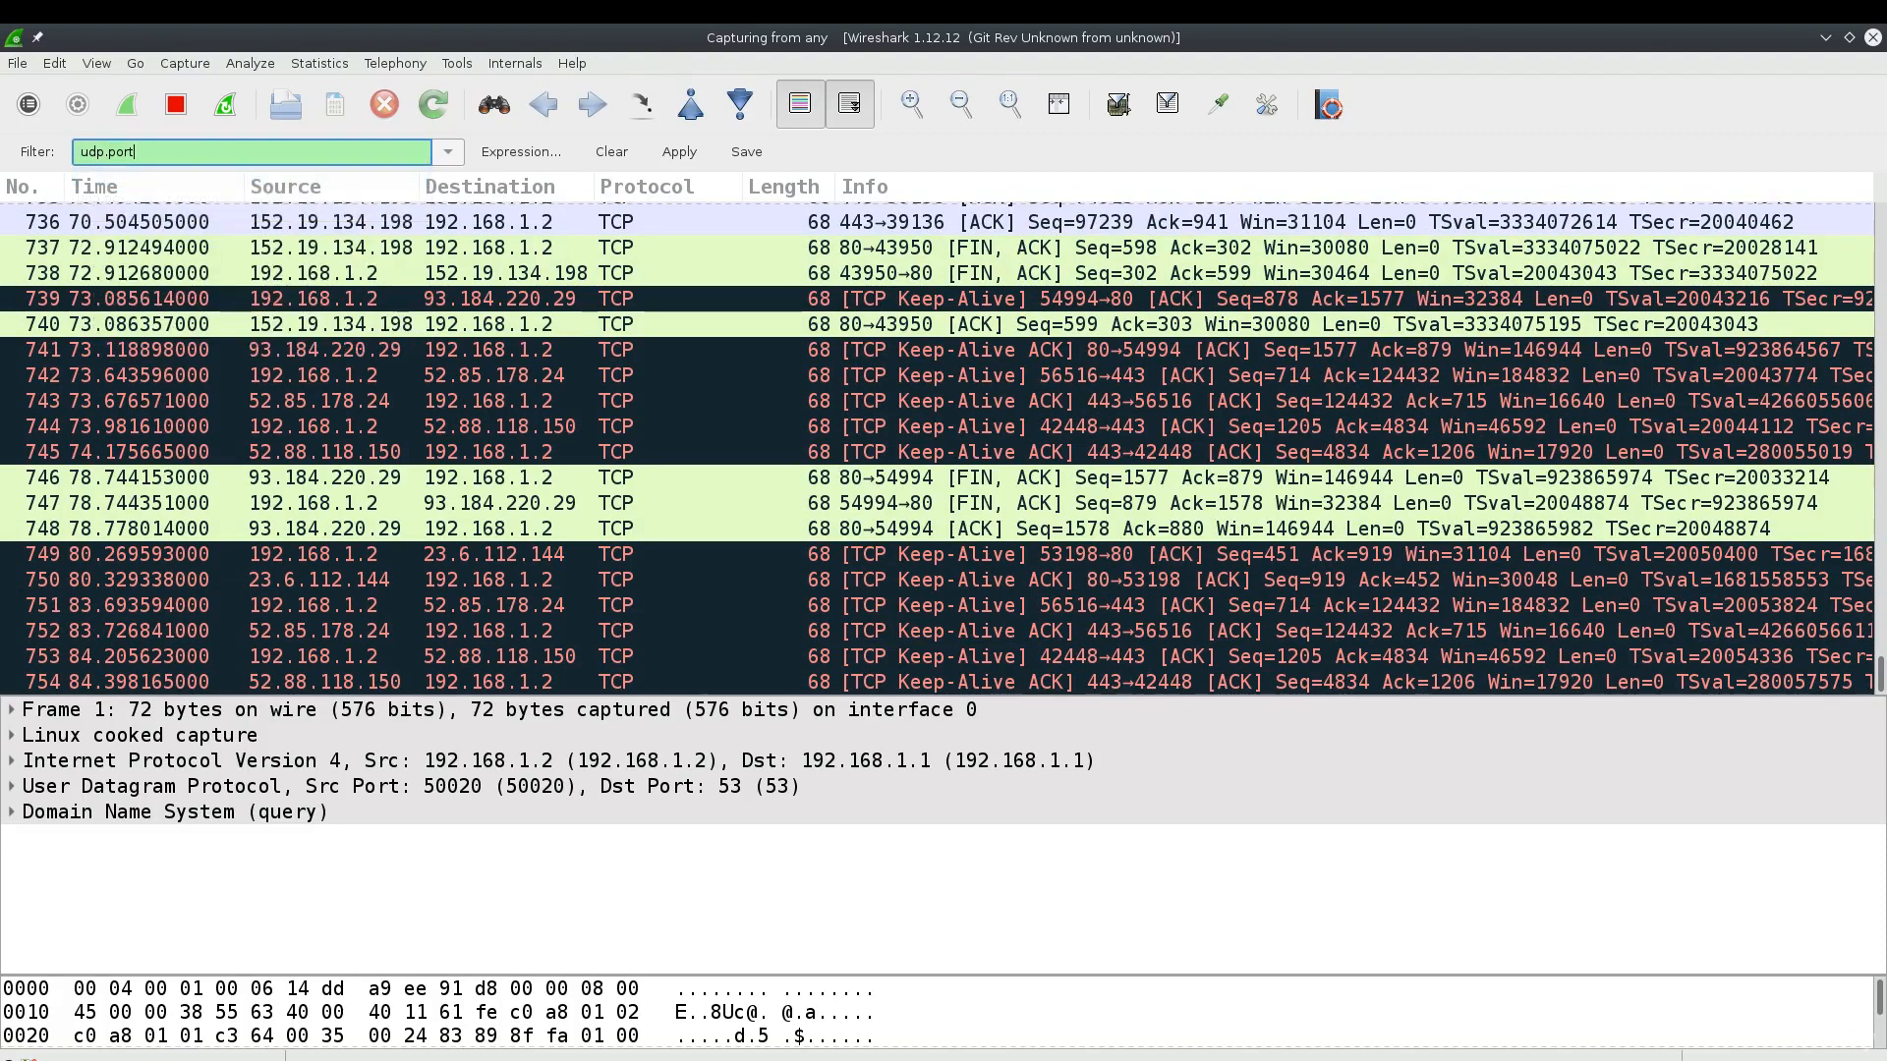
text( eq)
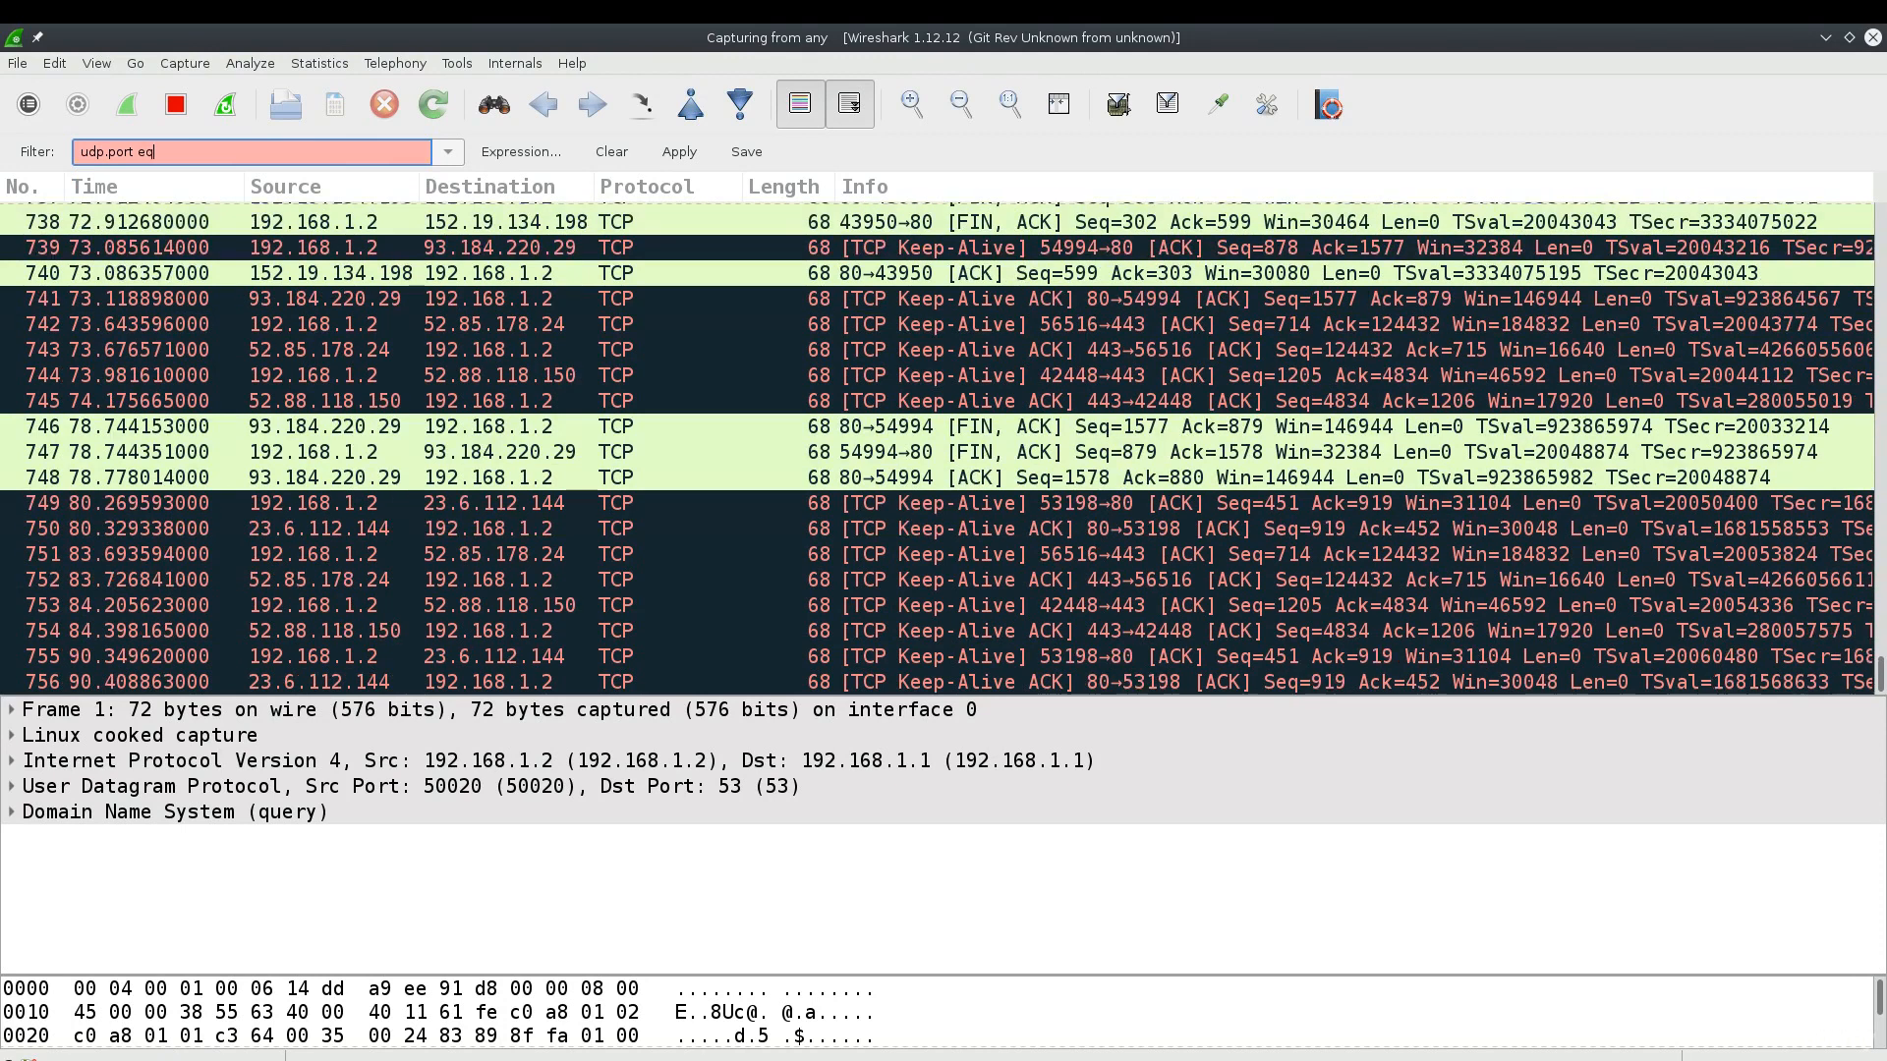
text( 53)
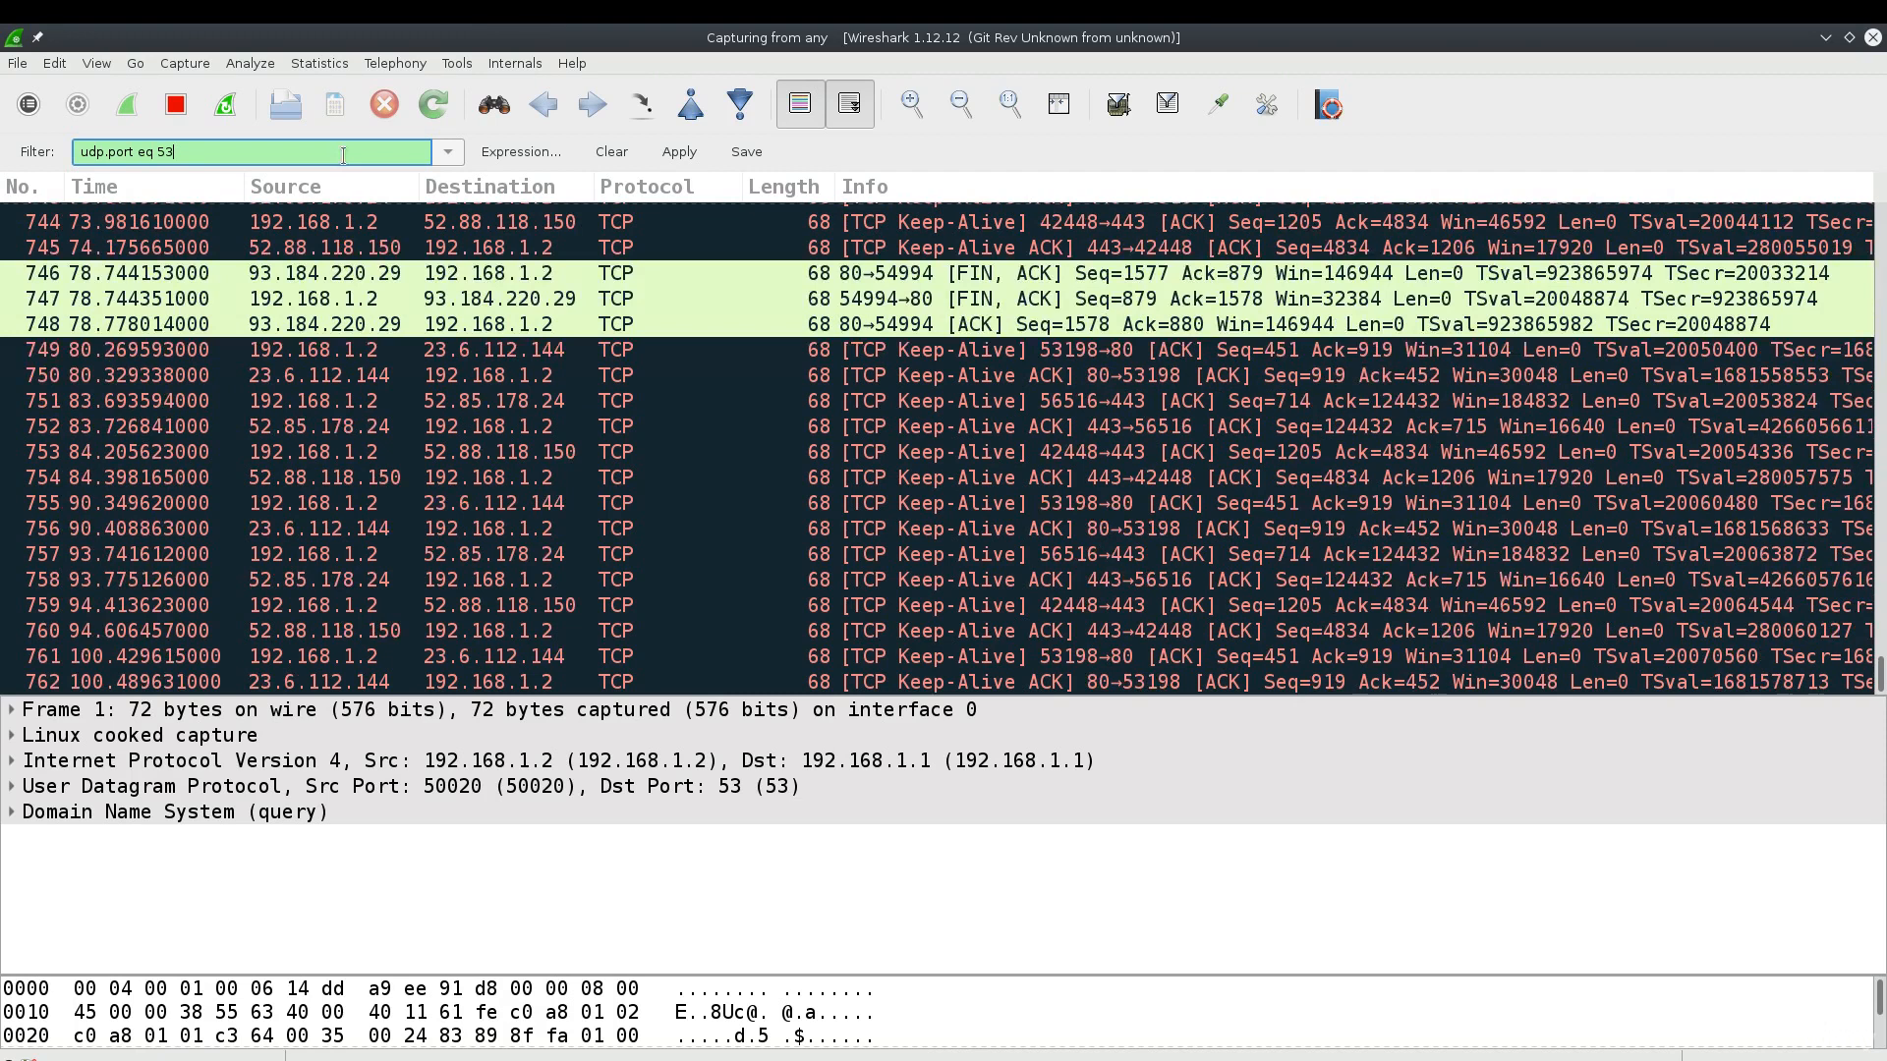
key(Return)
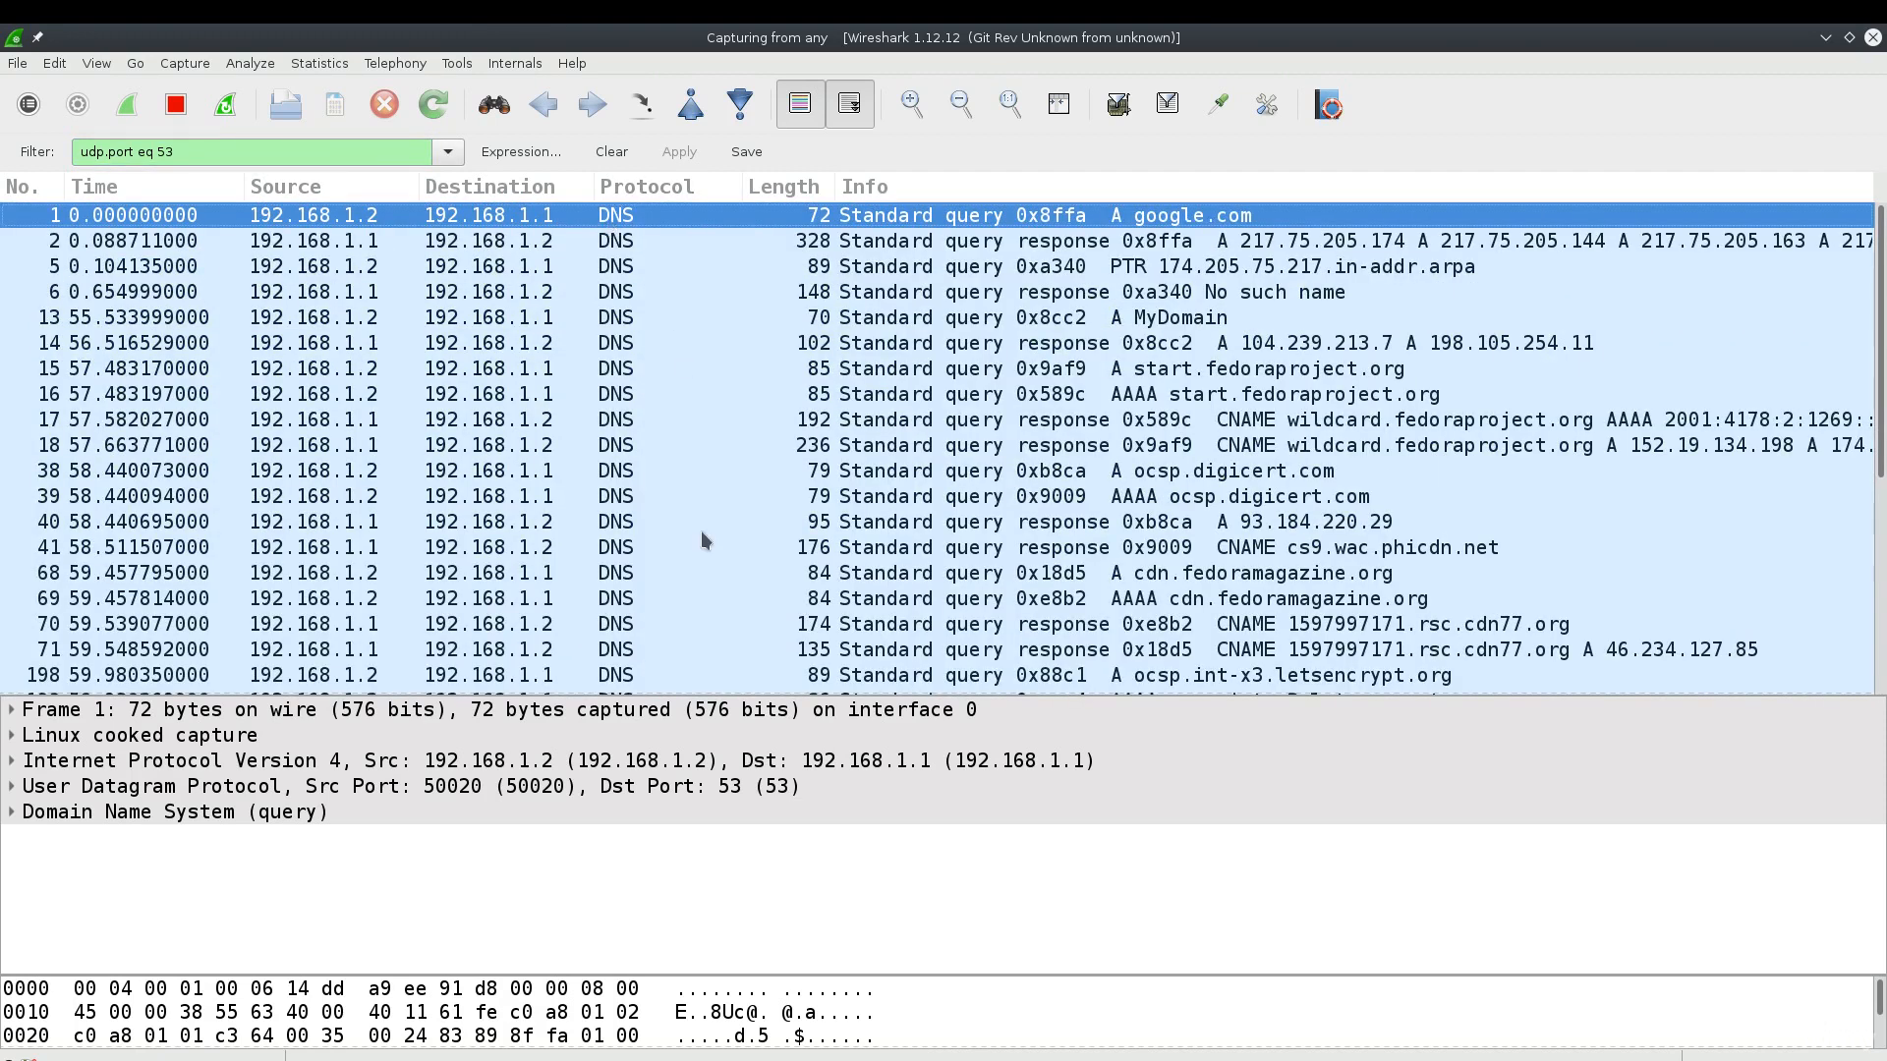
Examine the filtered DNS queries and responses, including the start.fedoraproject.org and ocsp.digicert.com lookups.
scroll(704, 625, down, 5)
scroll(703, 625, up, 5)
scroll(625, 243, down, 5)
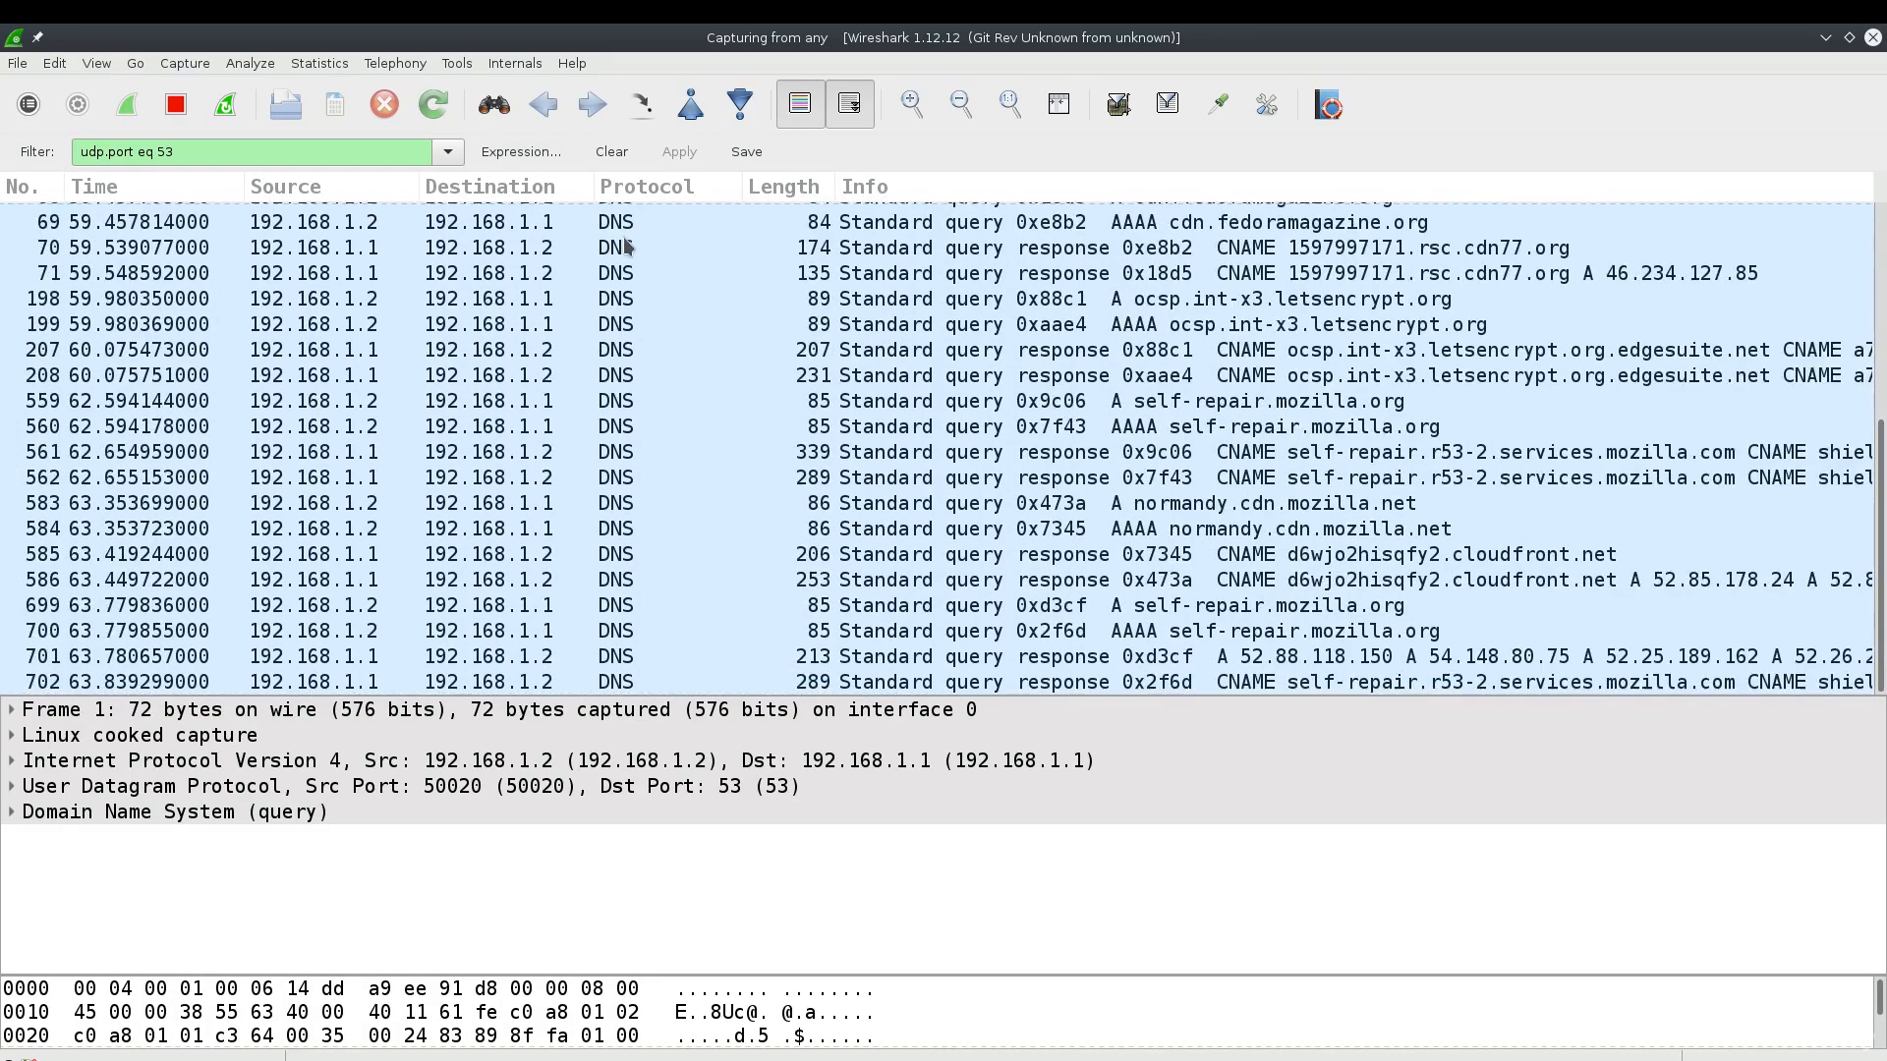
scroll(626, 245, up, 1)
scroll(626, 246, up, 4)
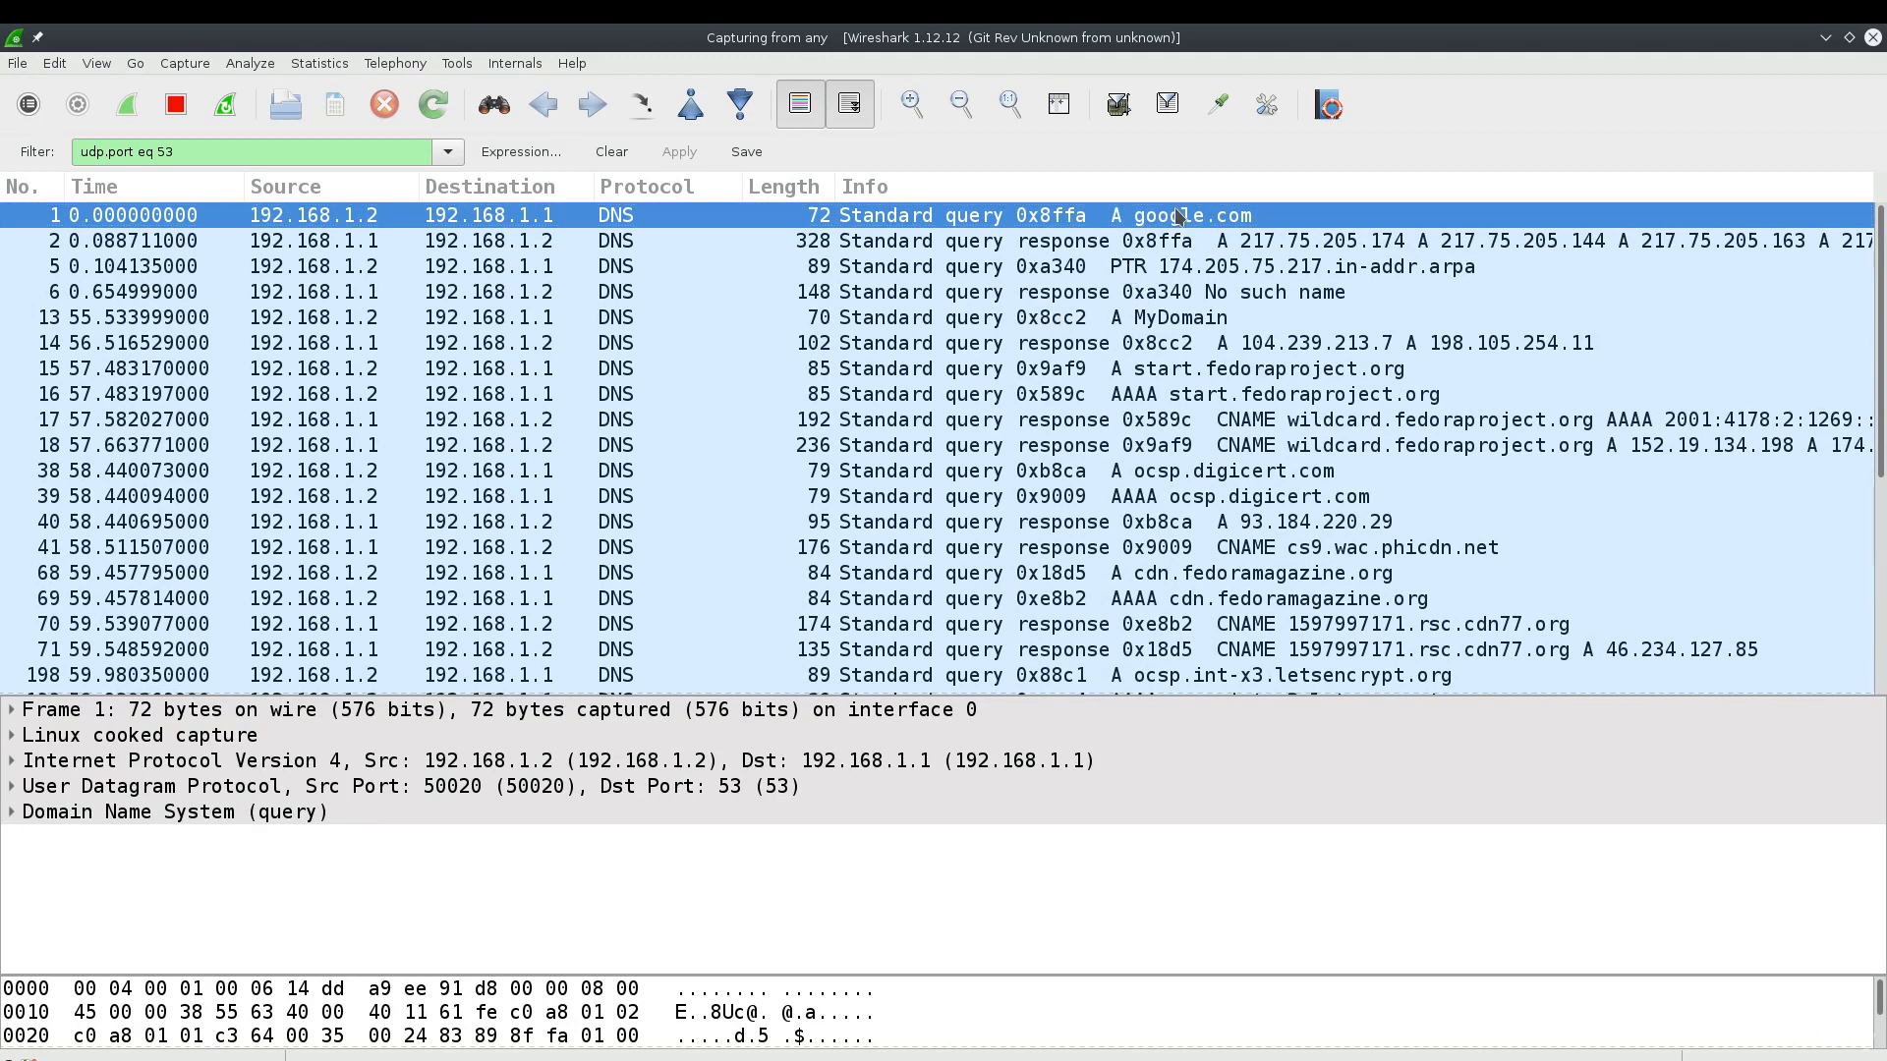
click(1288, 399)
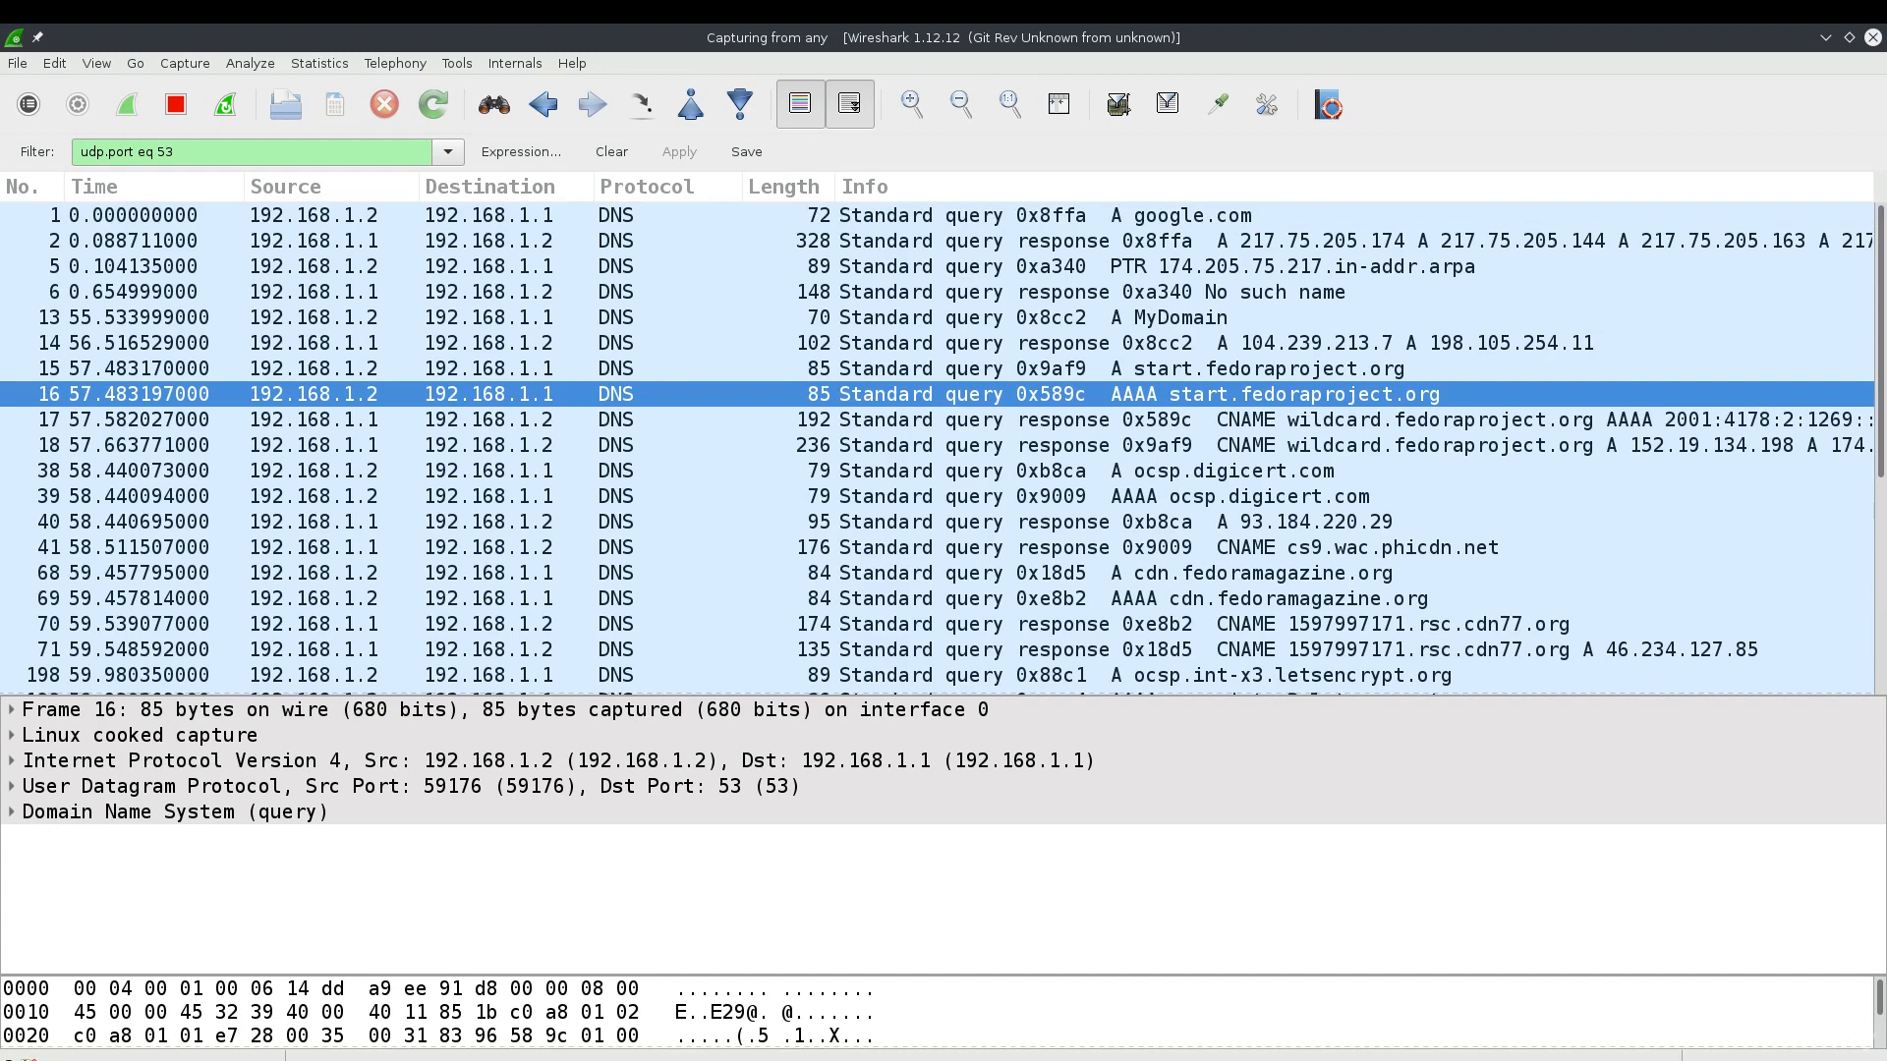
drag(1886, 59, 1886, 118)
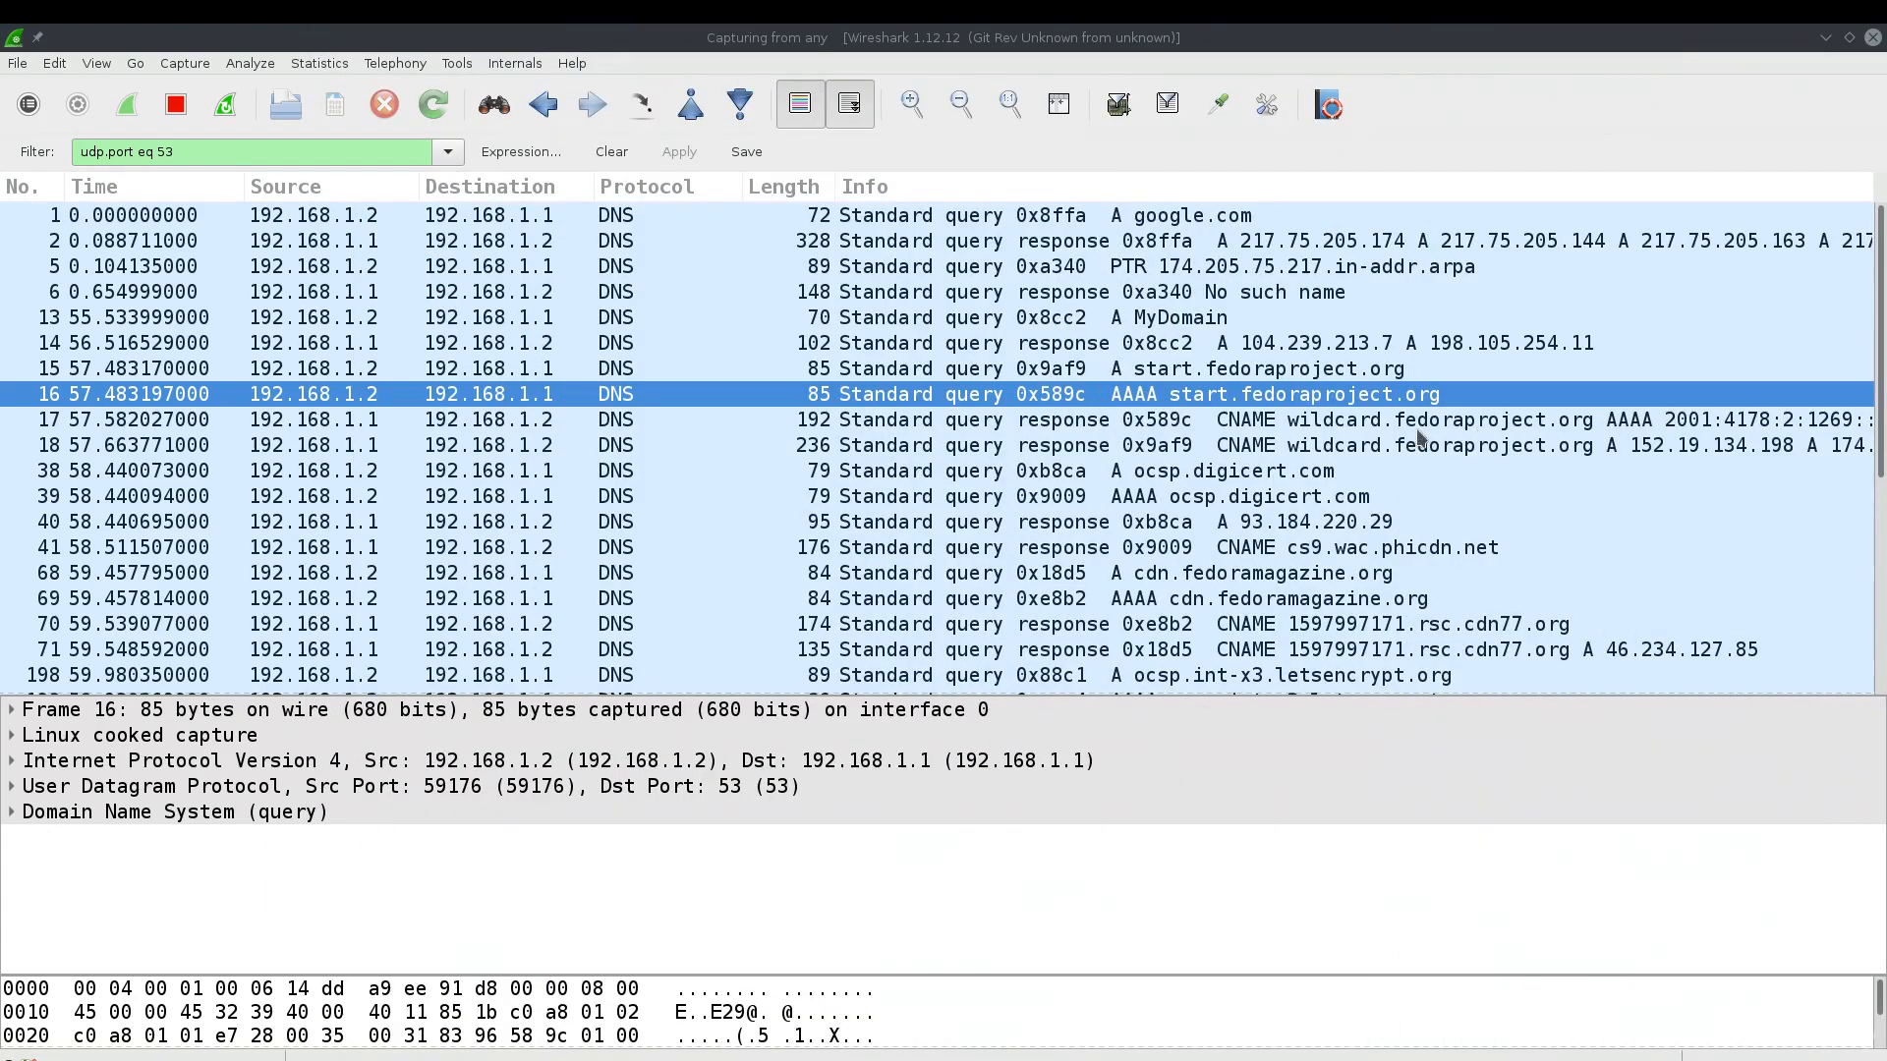
click(1301, 476)
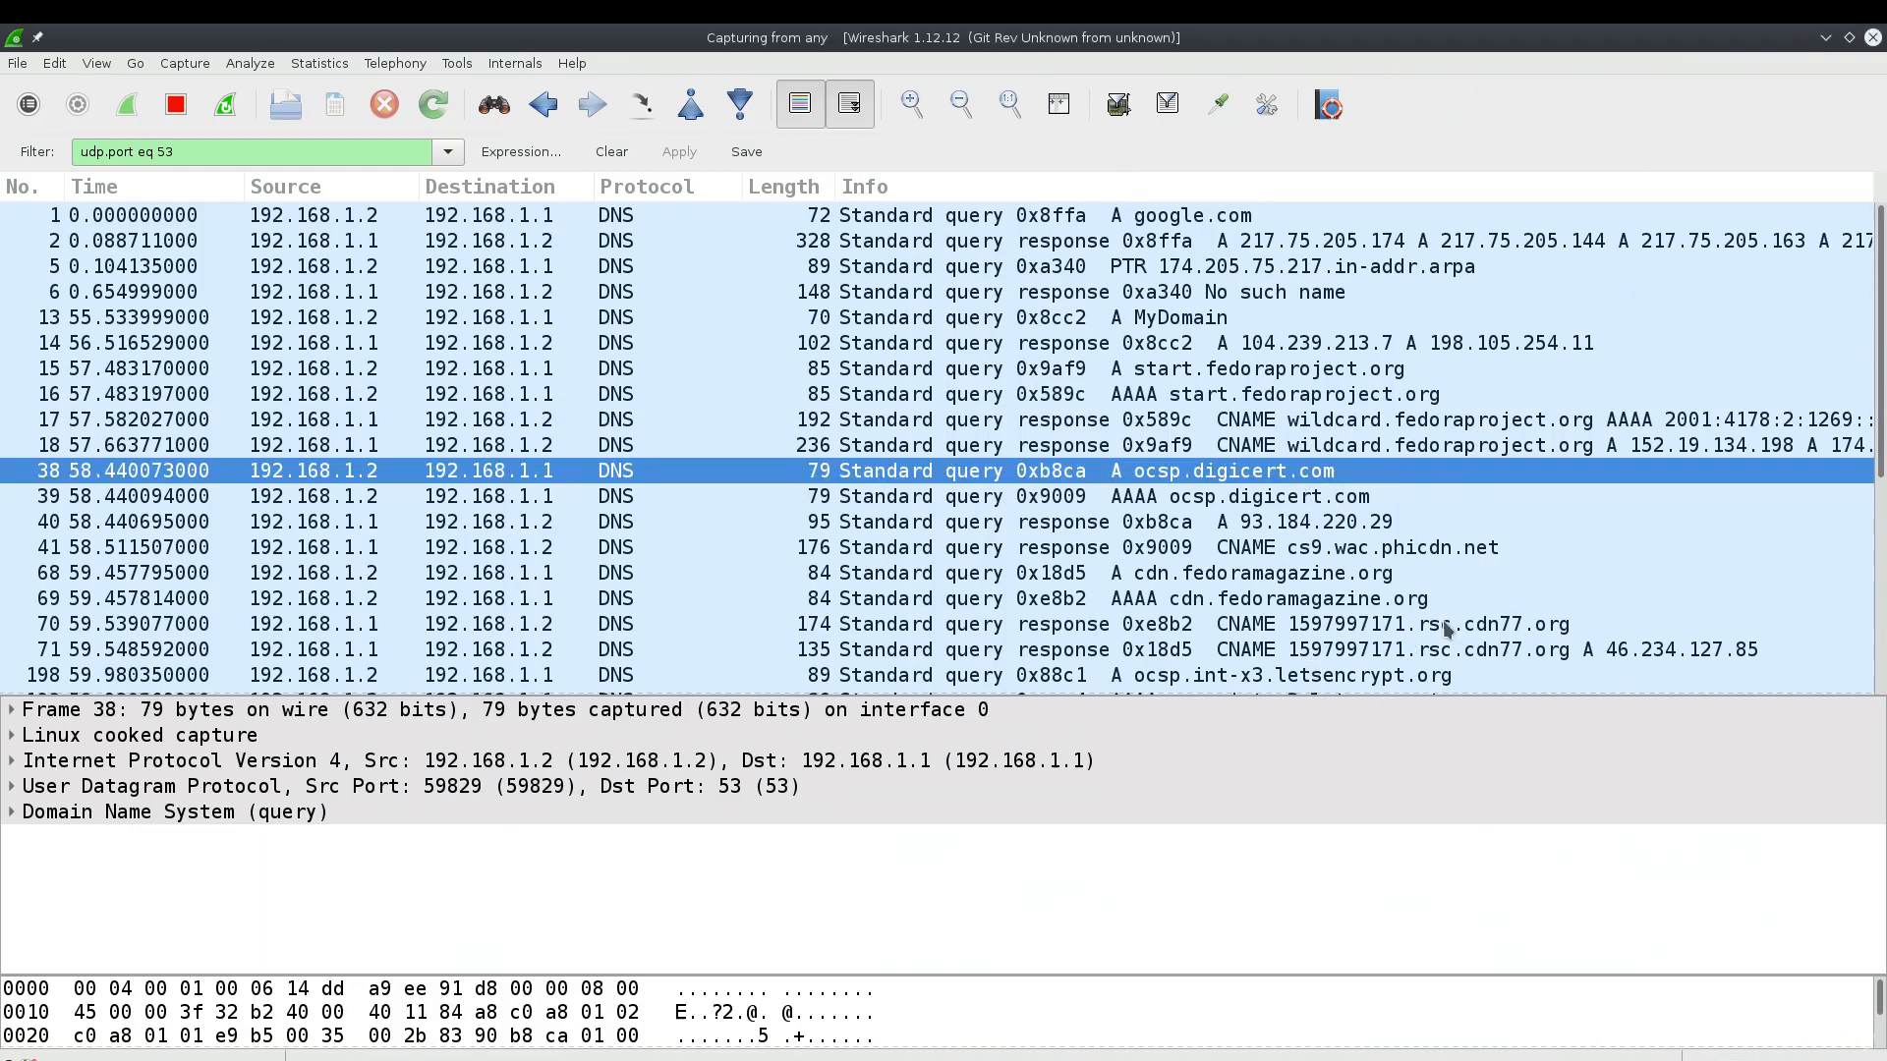
scroll(1435, 629, down, 6)
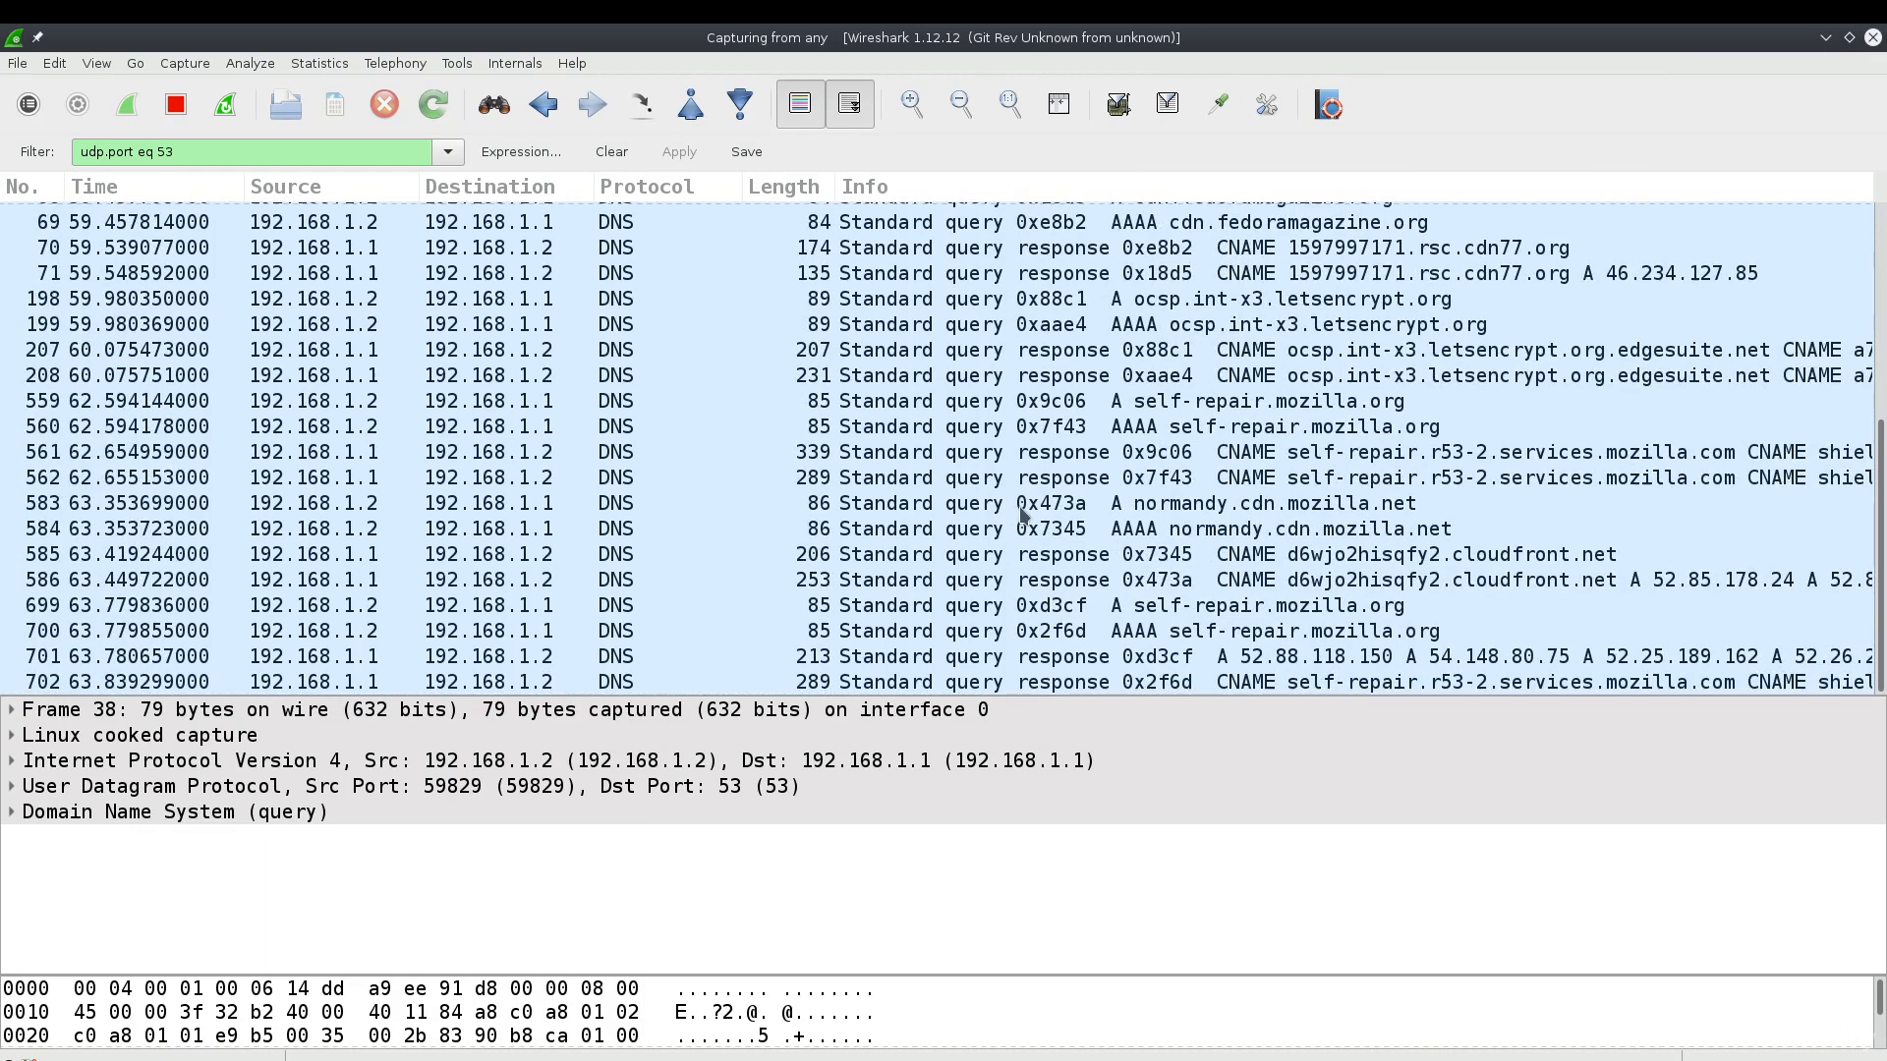
scroll(1022, 516, up, 6)
Change the display filter to "udp.port eq 80" and apply it.
click(245, 151)
key(BackSpace)
key(BackSpace)
text(80)
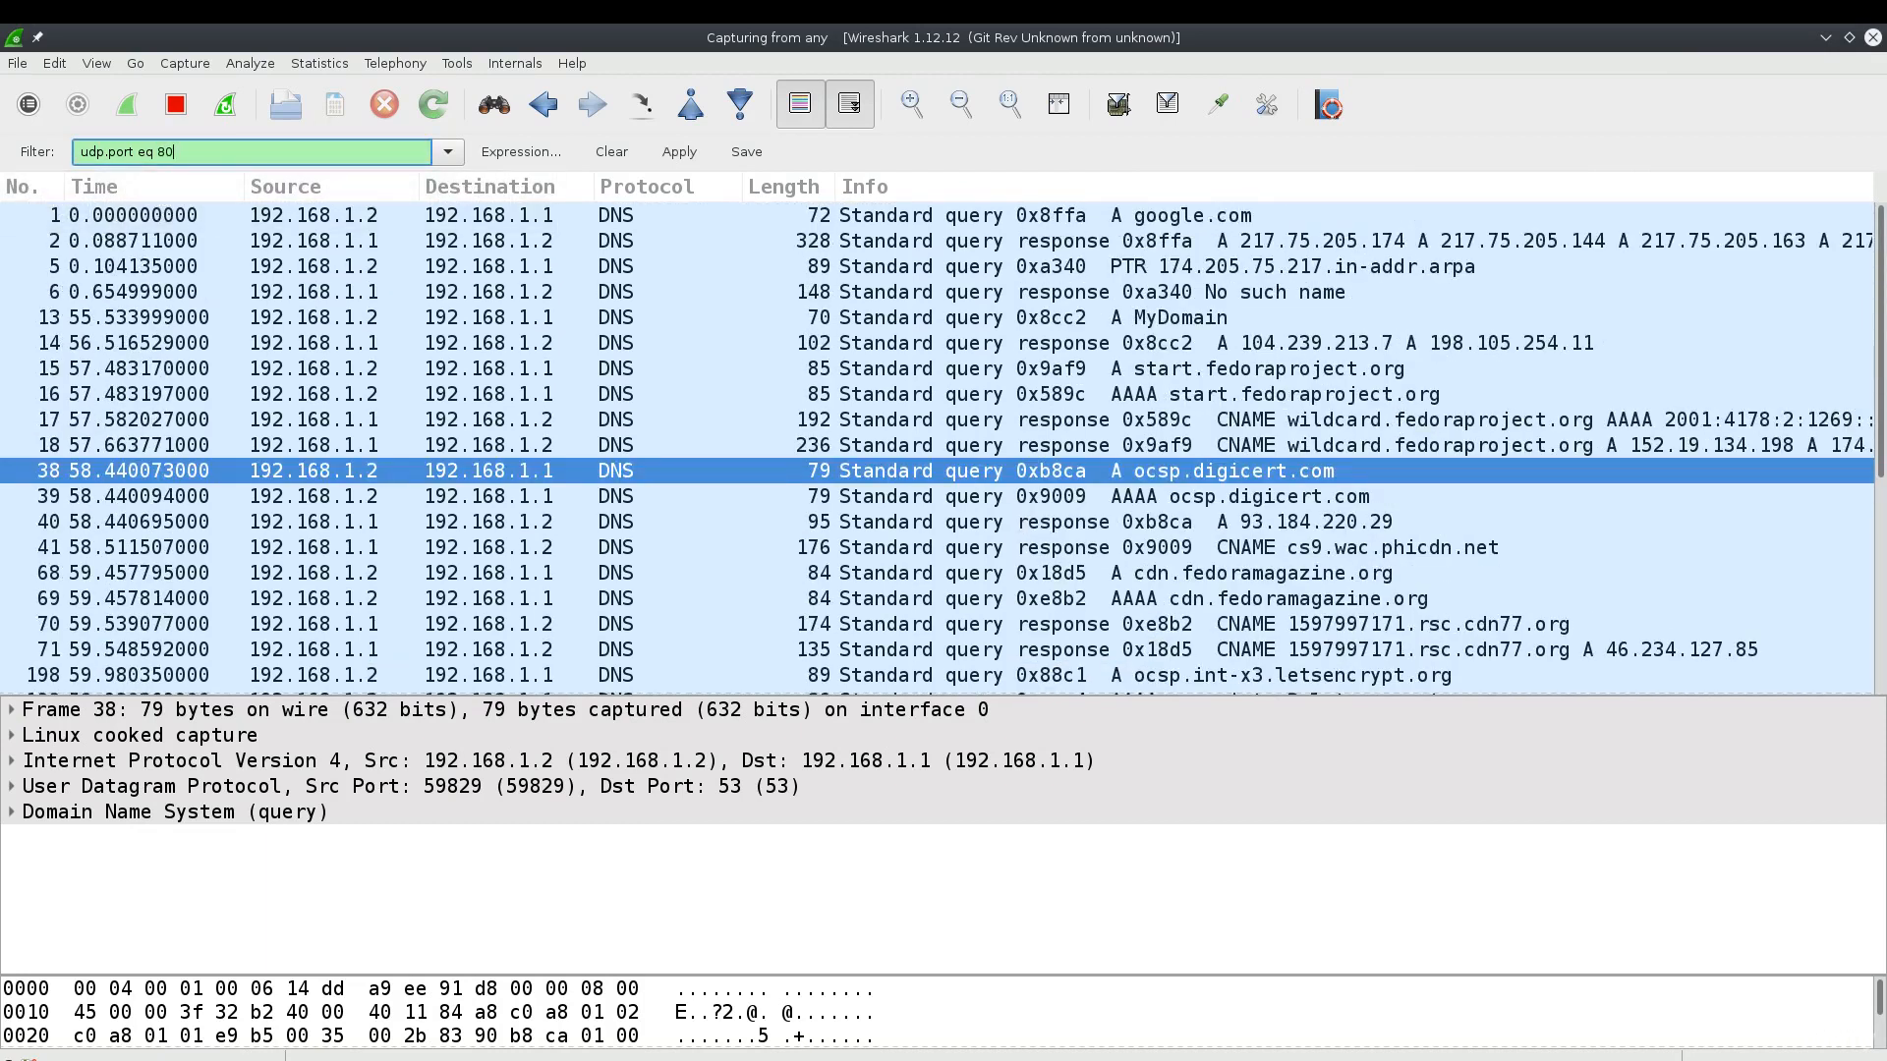
key(Return)
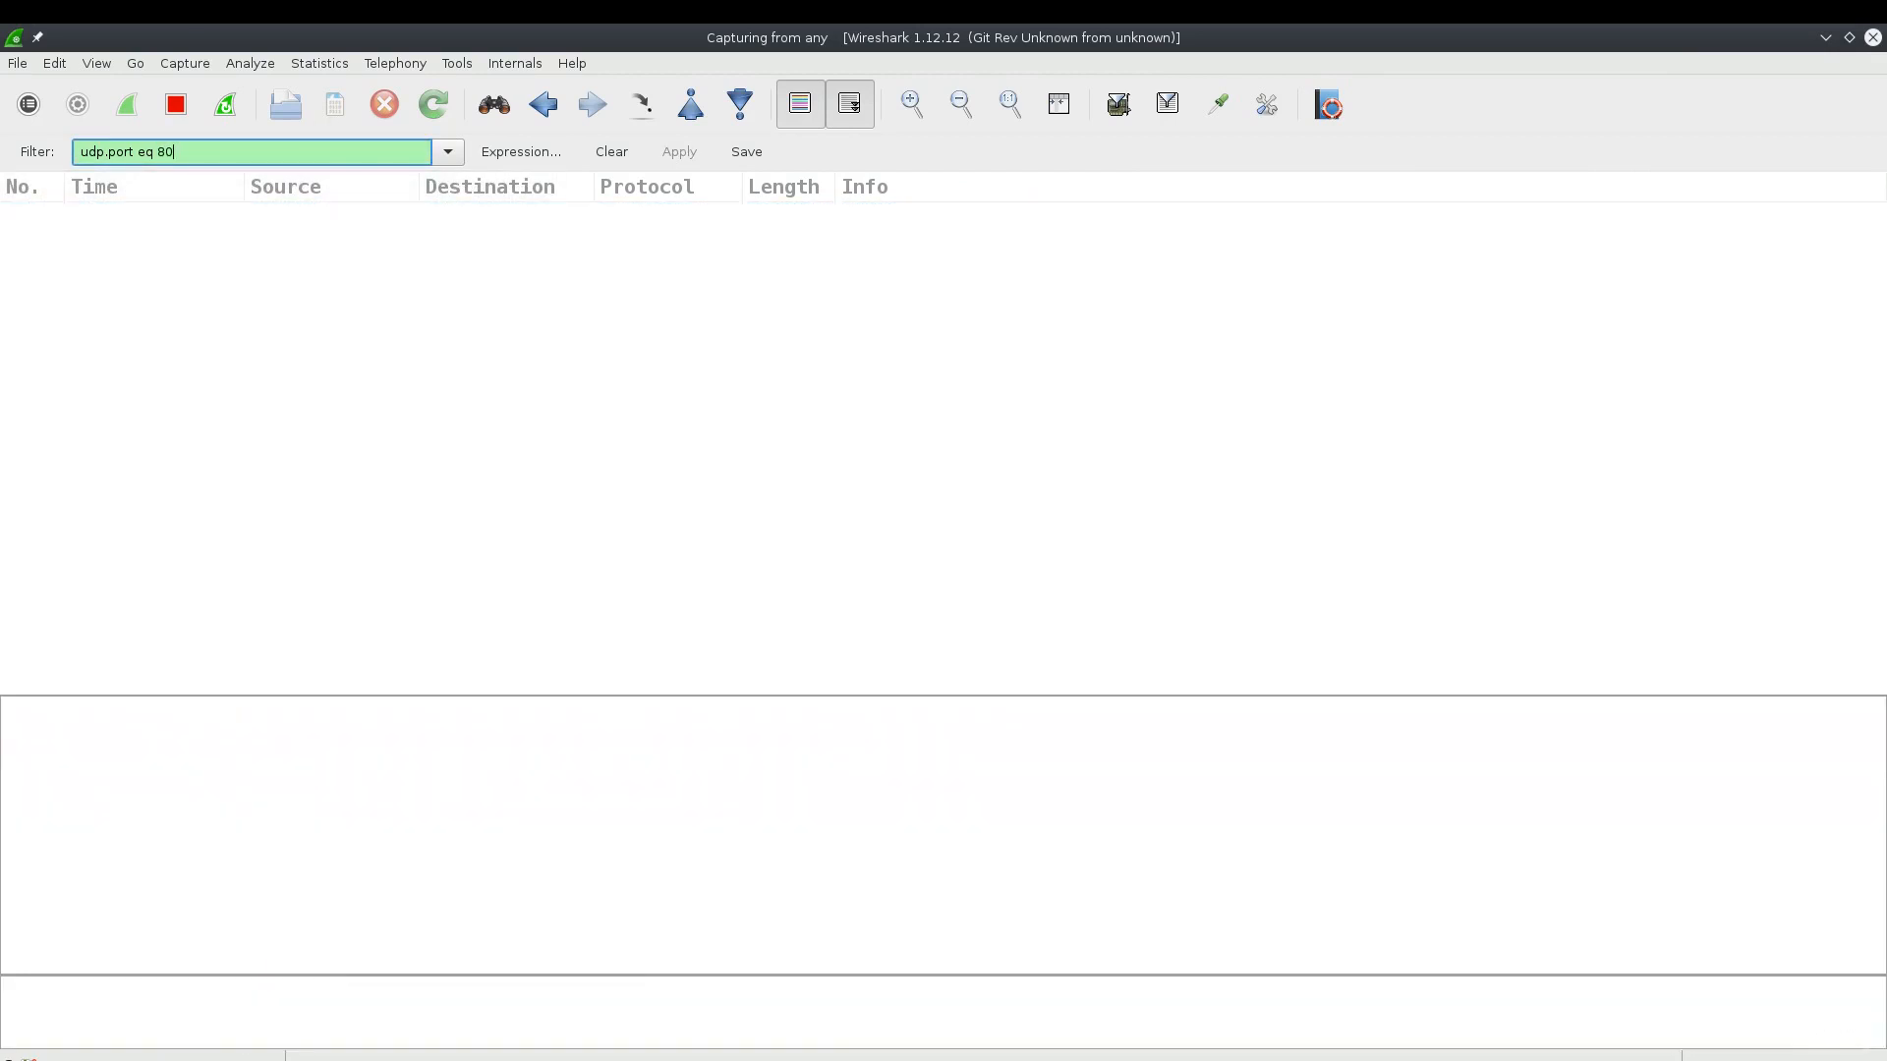
Change the display filter to "tcp.port eq 80" and apply it to the captured packets.
click(104, 154)
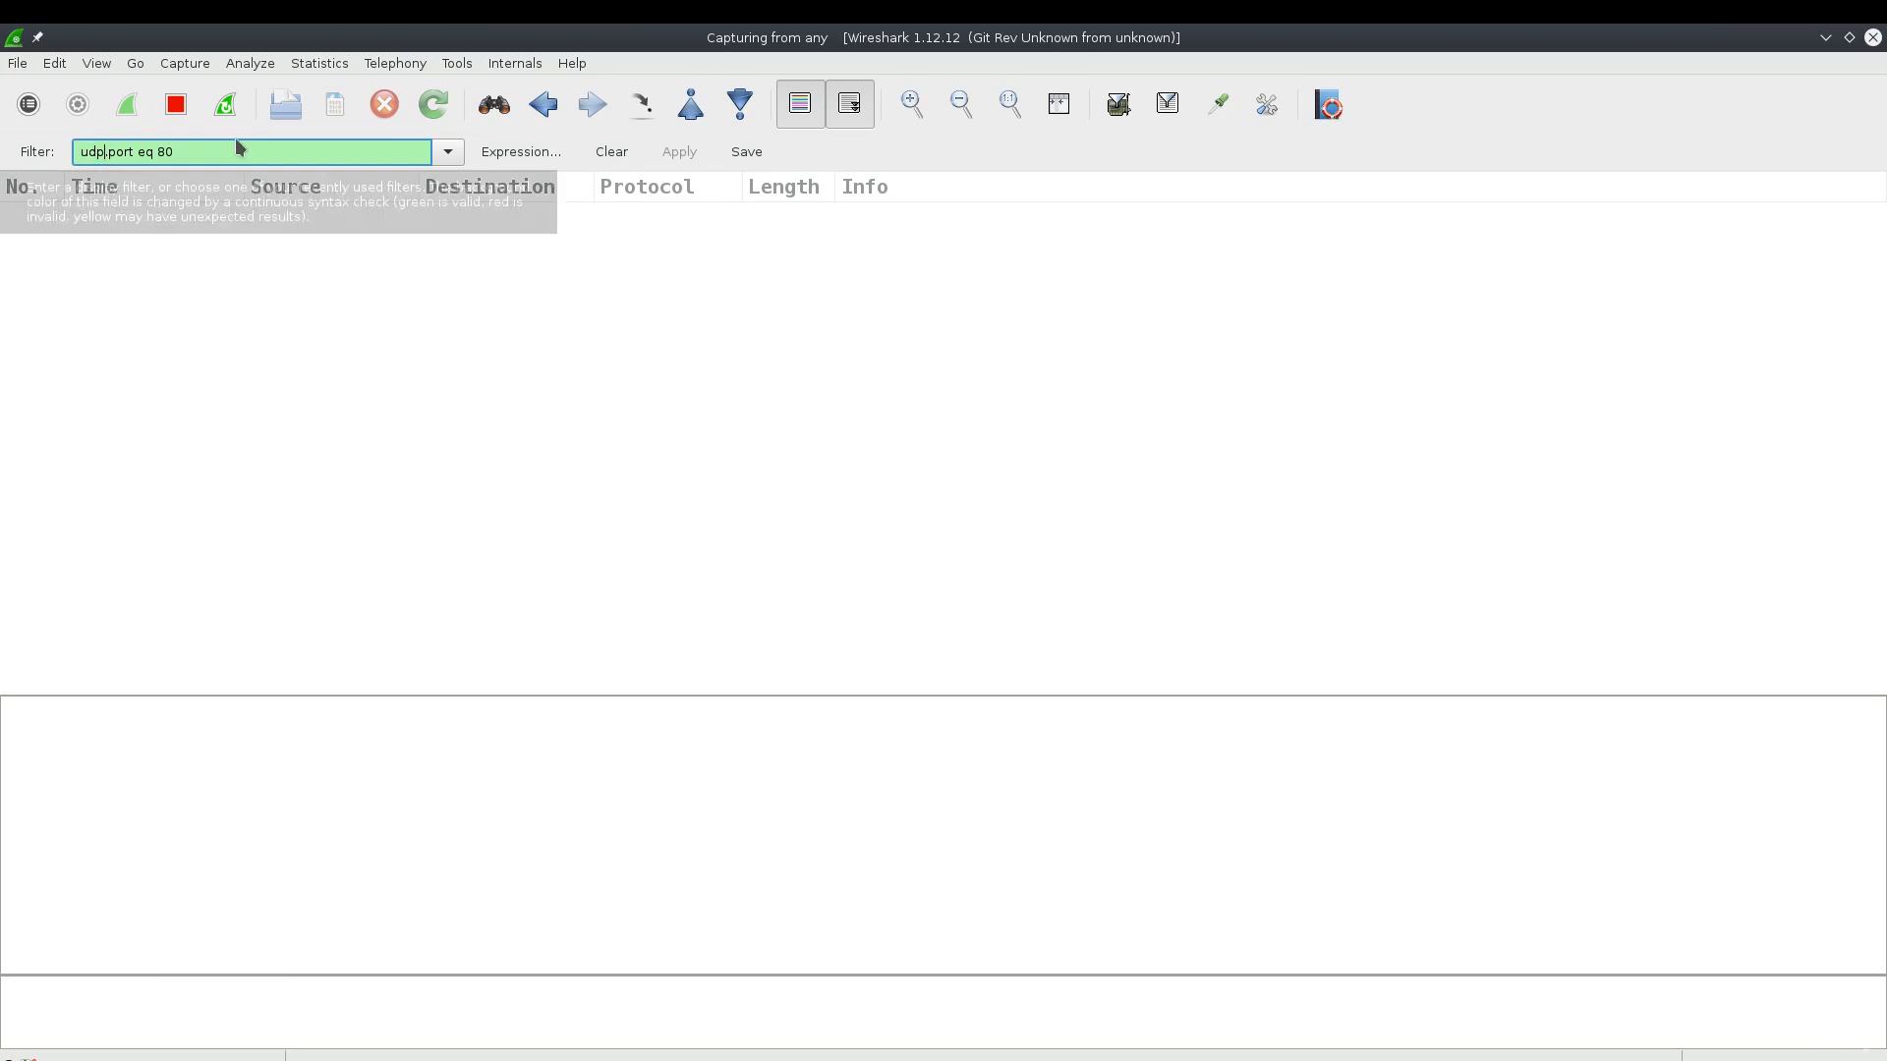
key(BackSpace)
key(BackSpace)
key(BackSpace)
text(tcp)
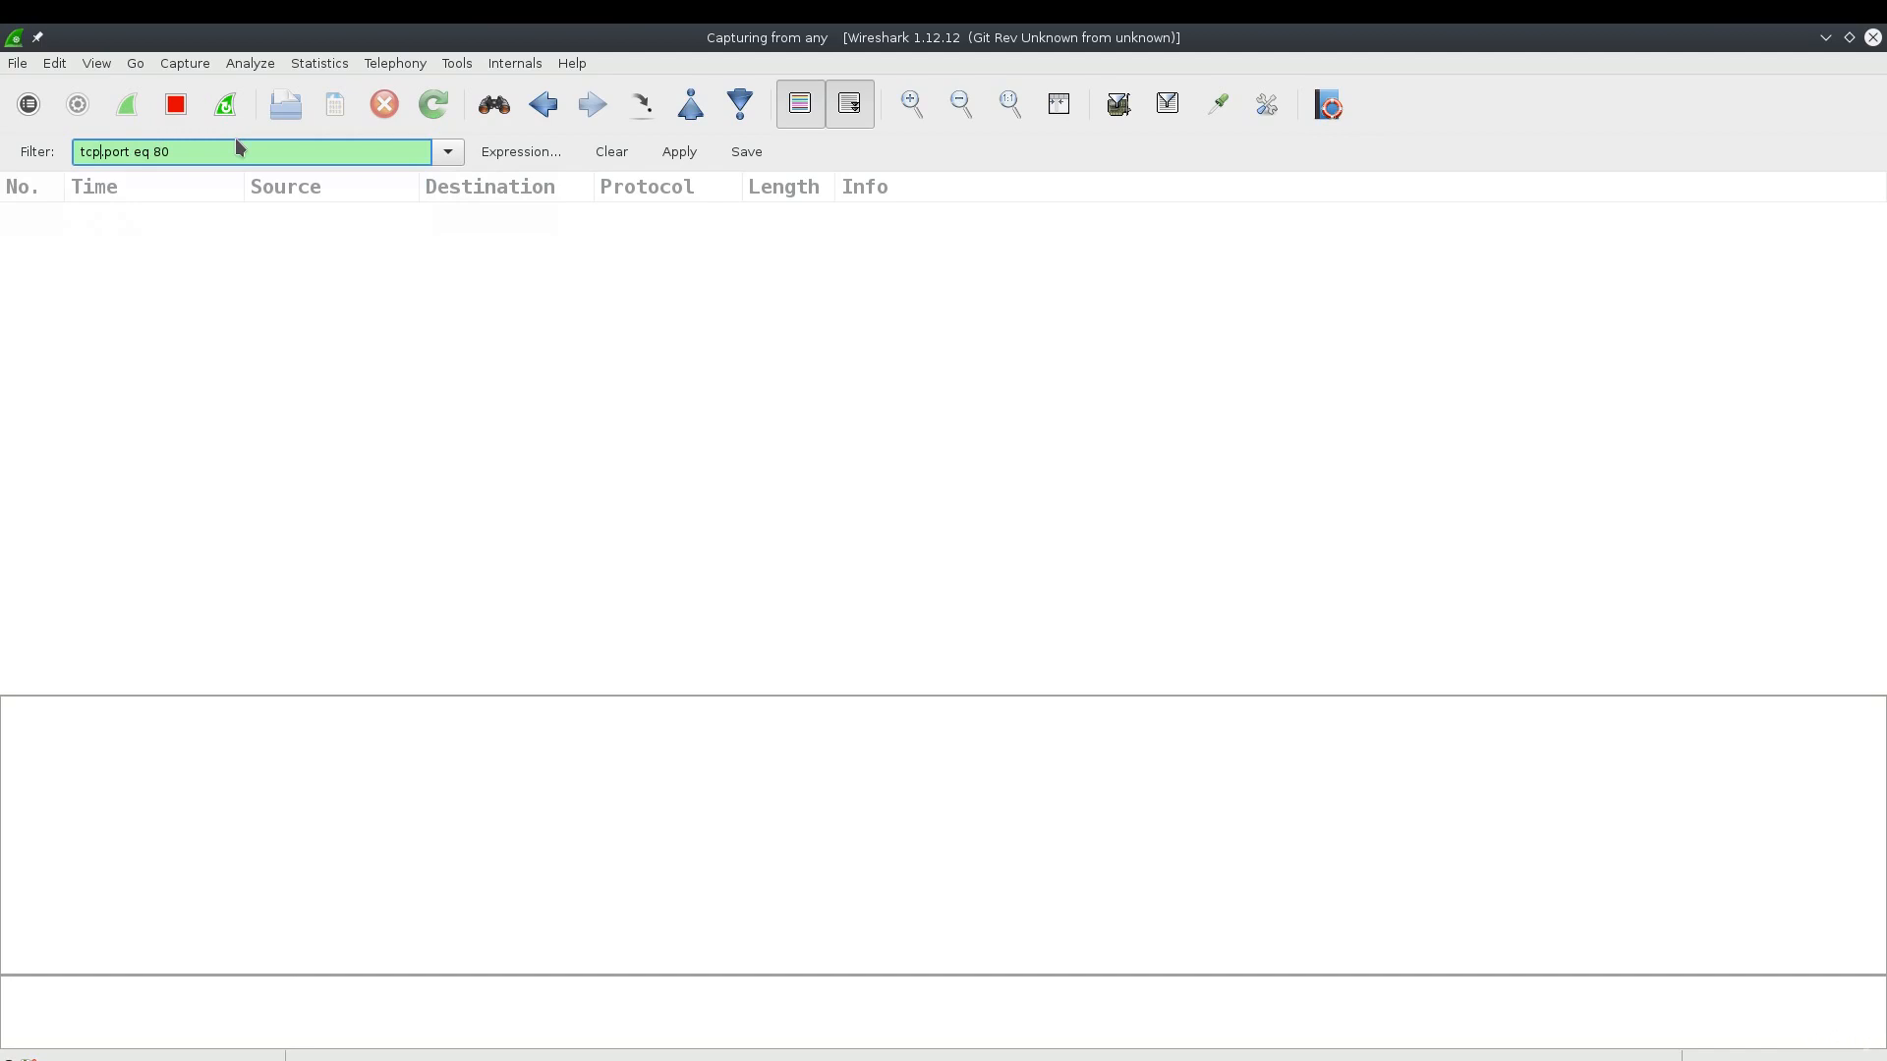
key(Return)
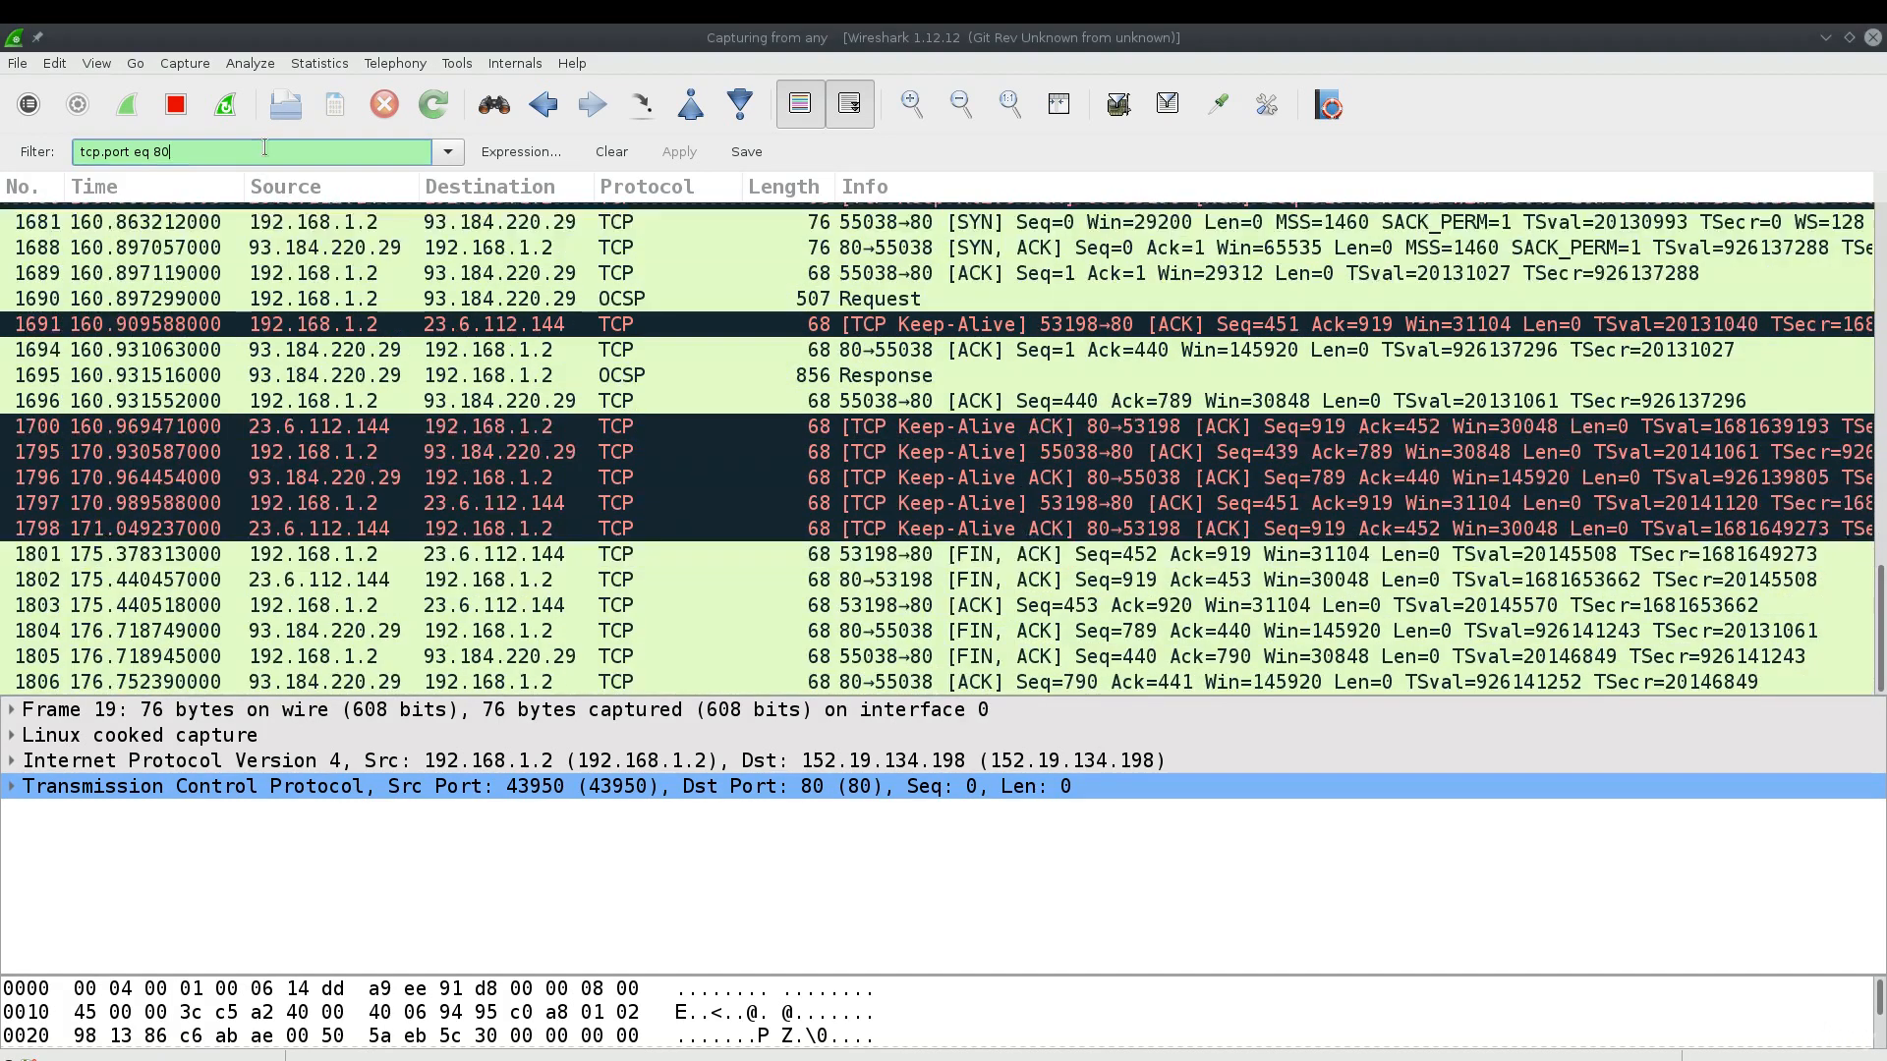
Set the display filter back to "udp.port eq 53" and apply it to the running capture.
click(265, 148)
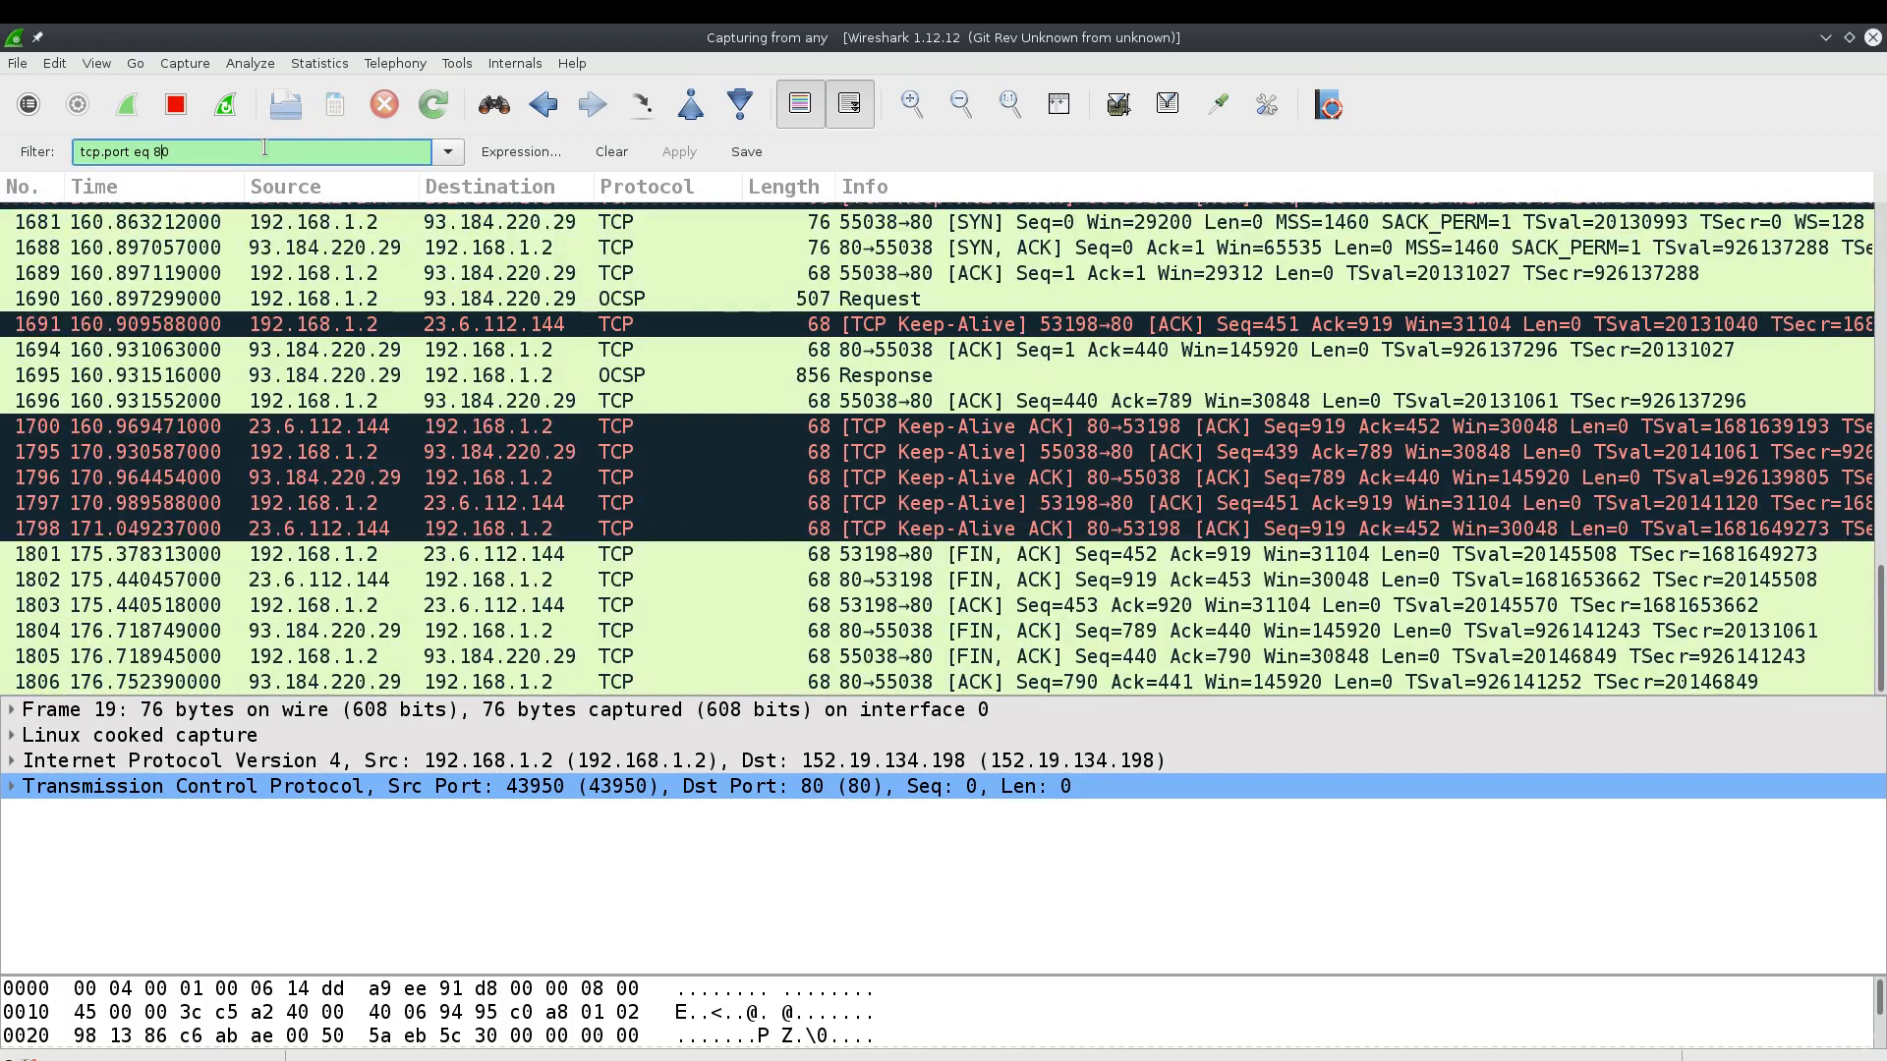
key(BackSpace)
key(BackSpace)
key(BackSpace)
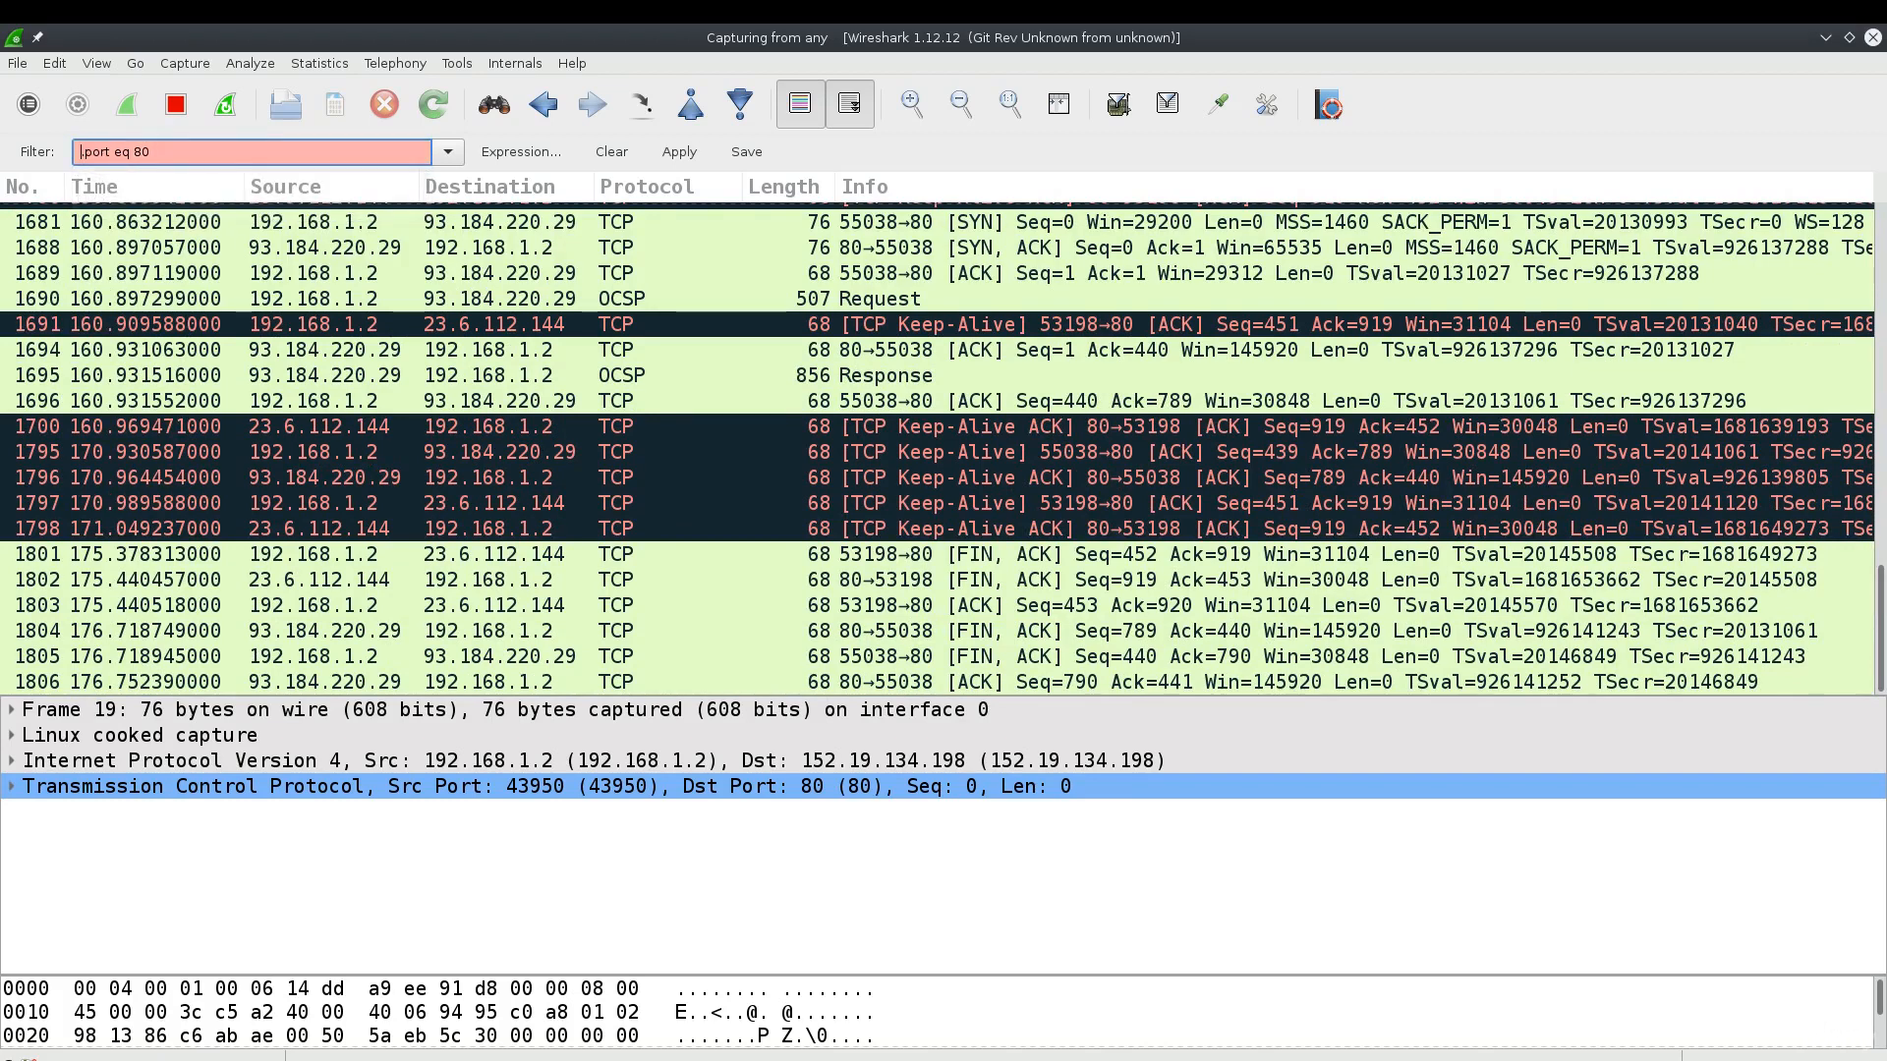
text(udp)
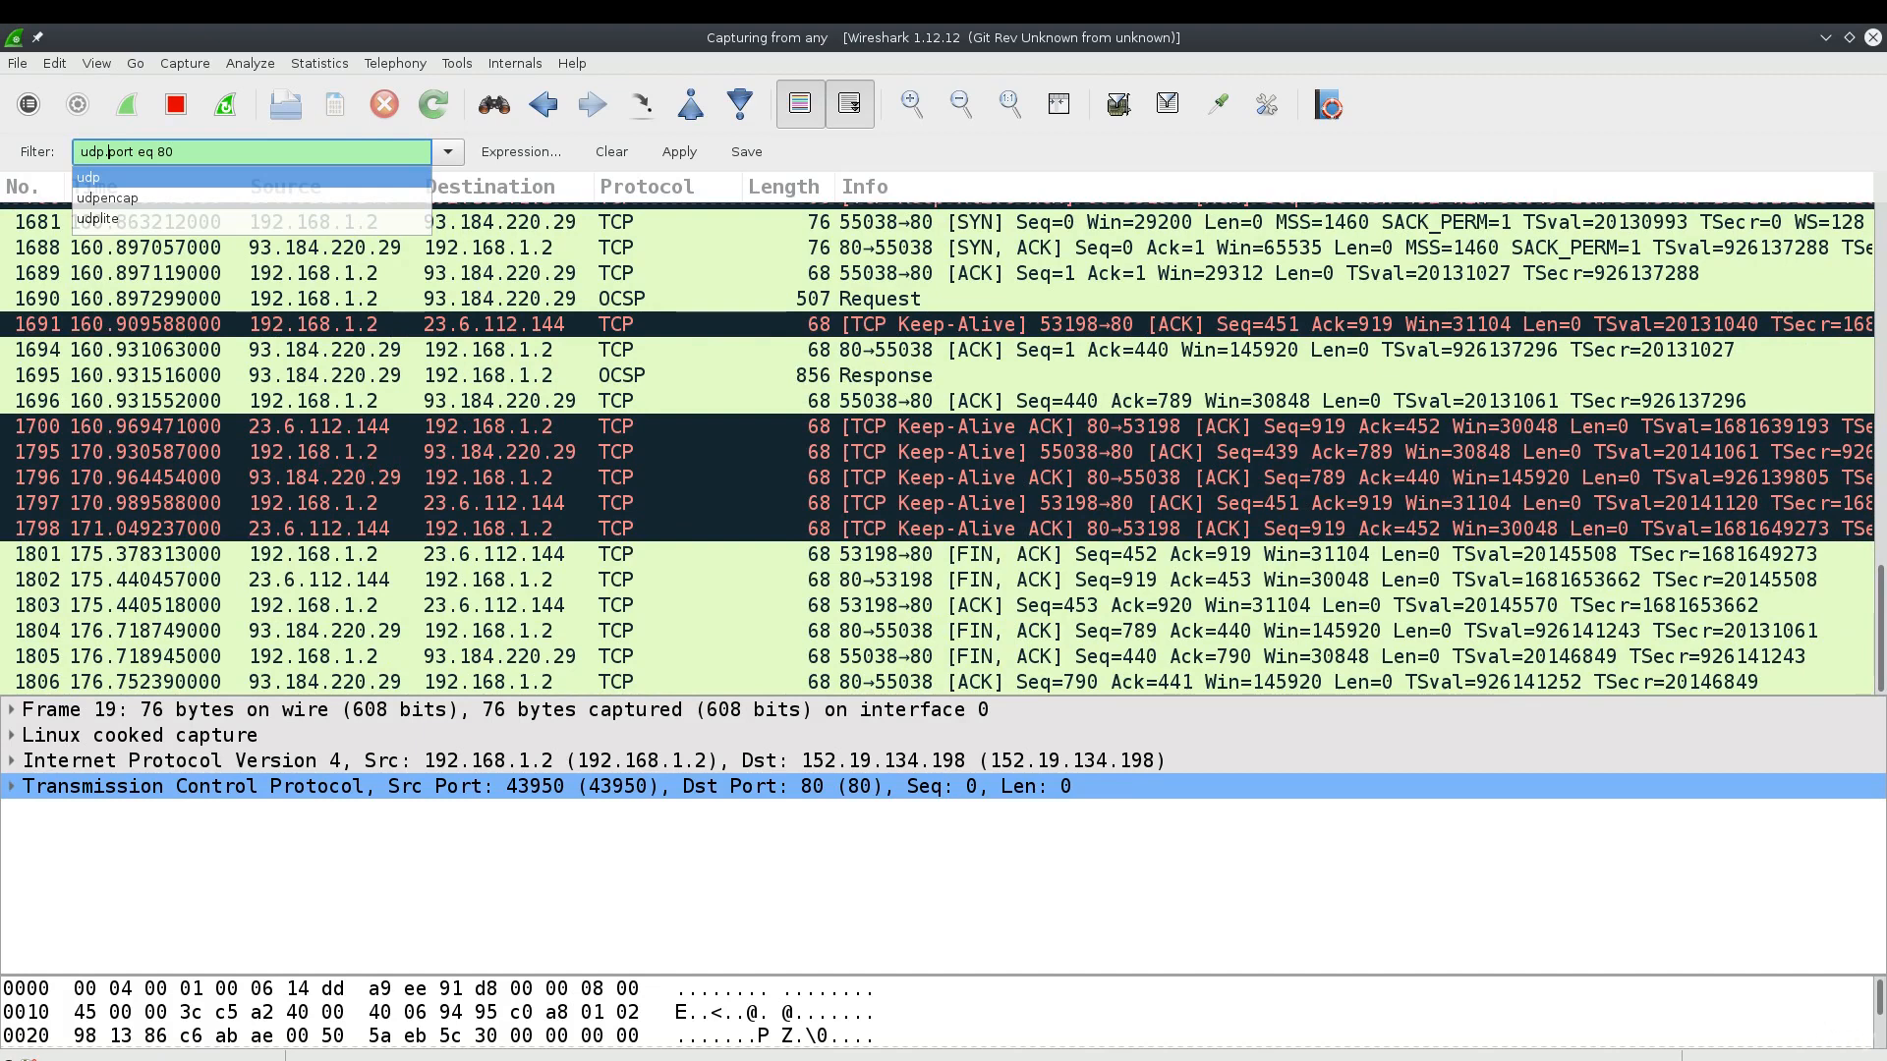
key(BackSpace)
text(53)
key(Return)
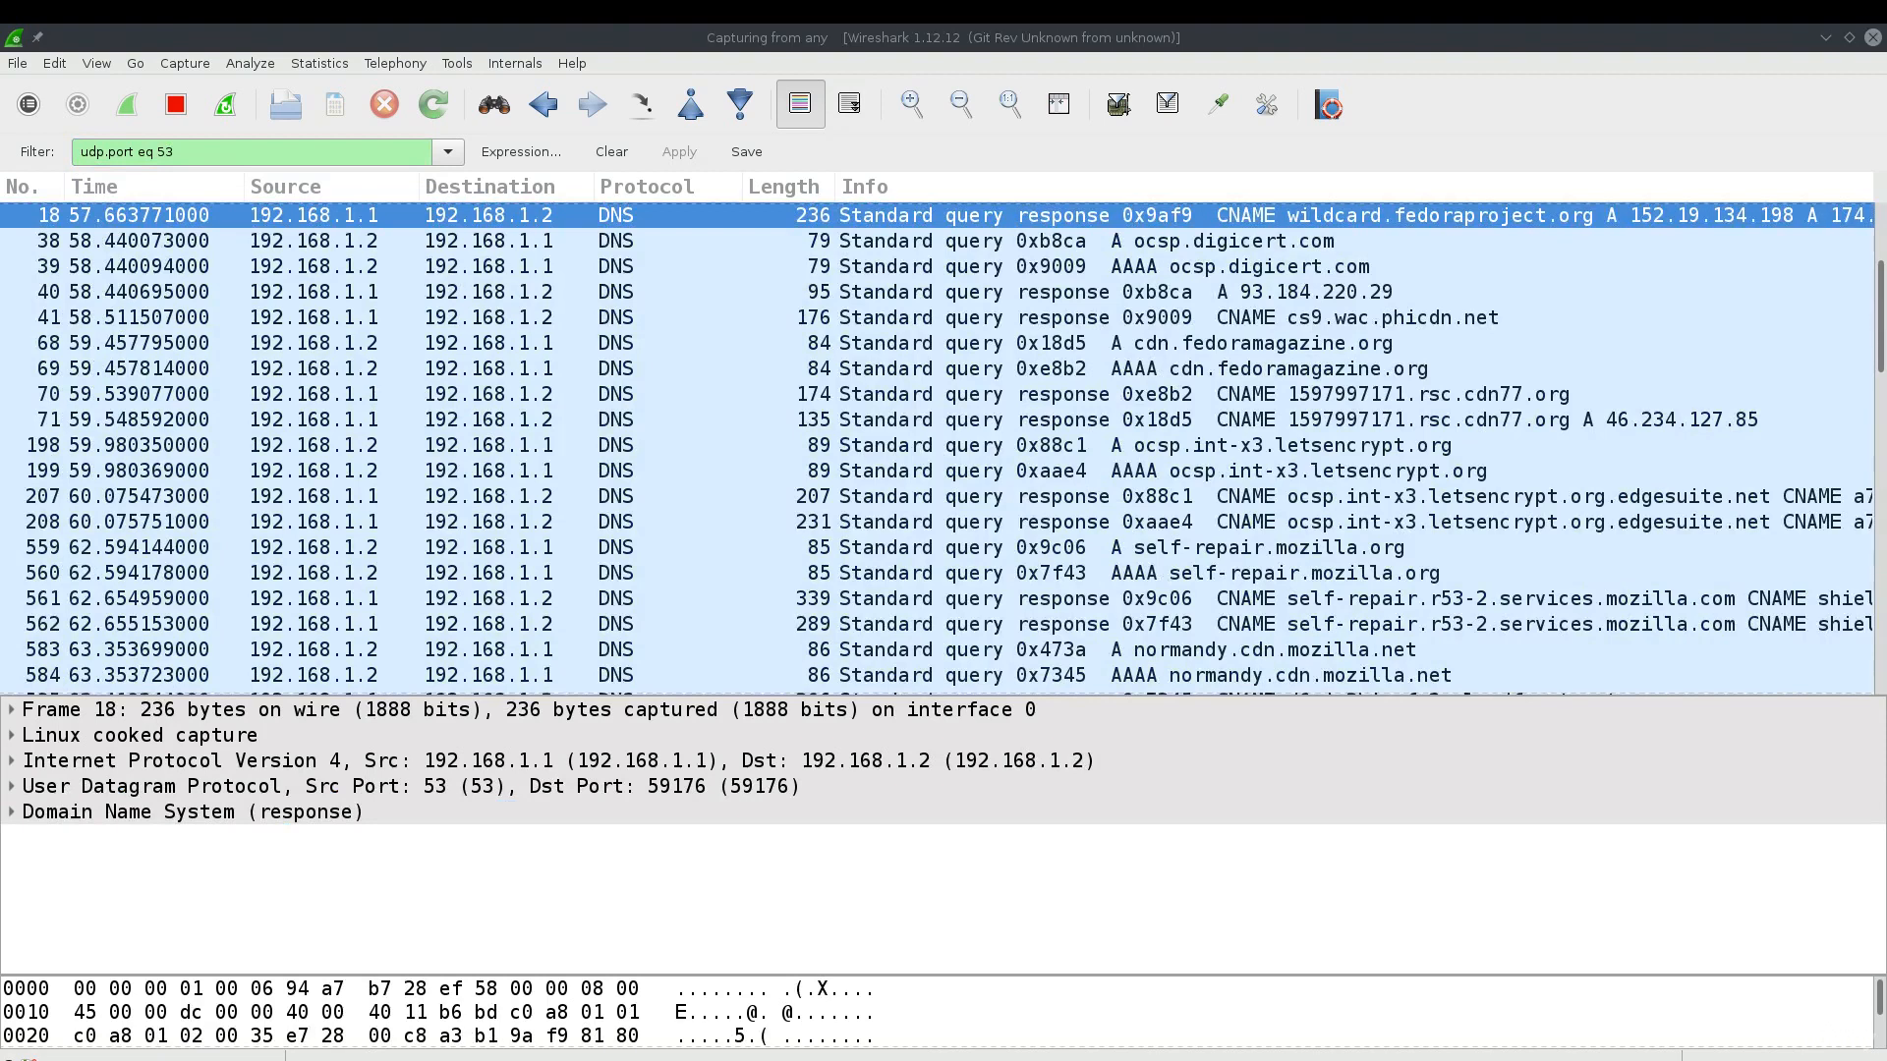
scroll(1327, 407, down, 20)
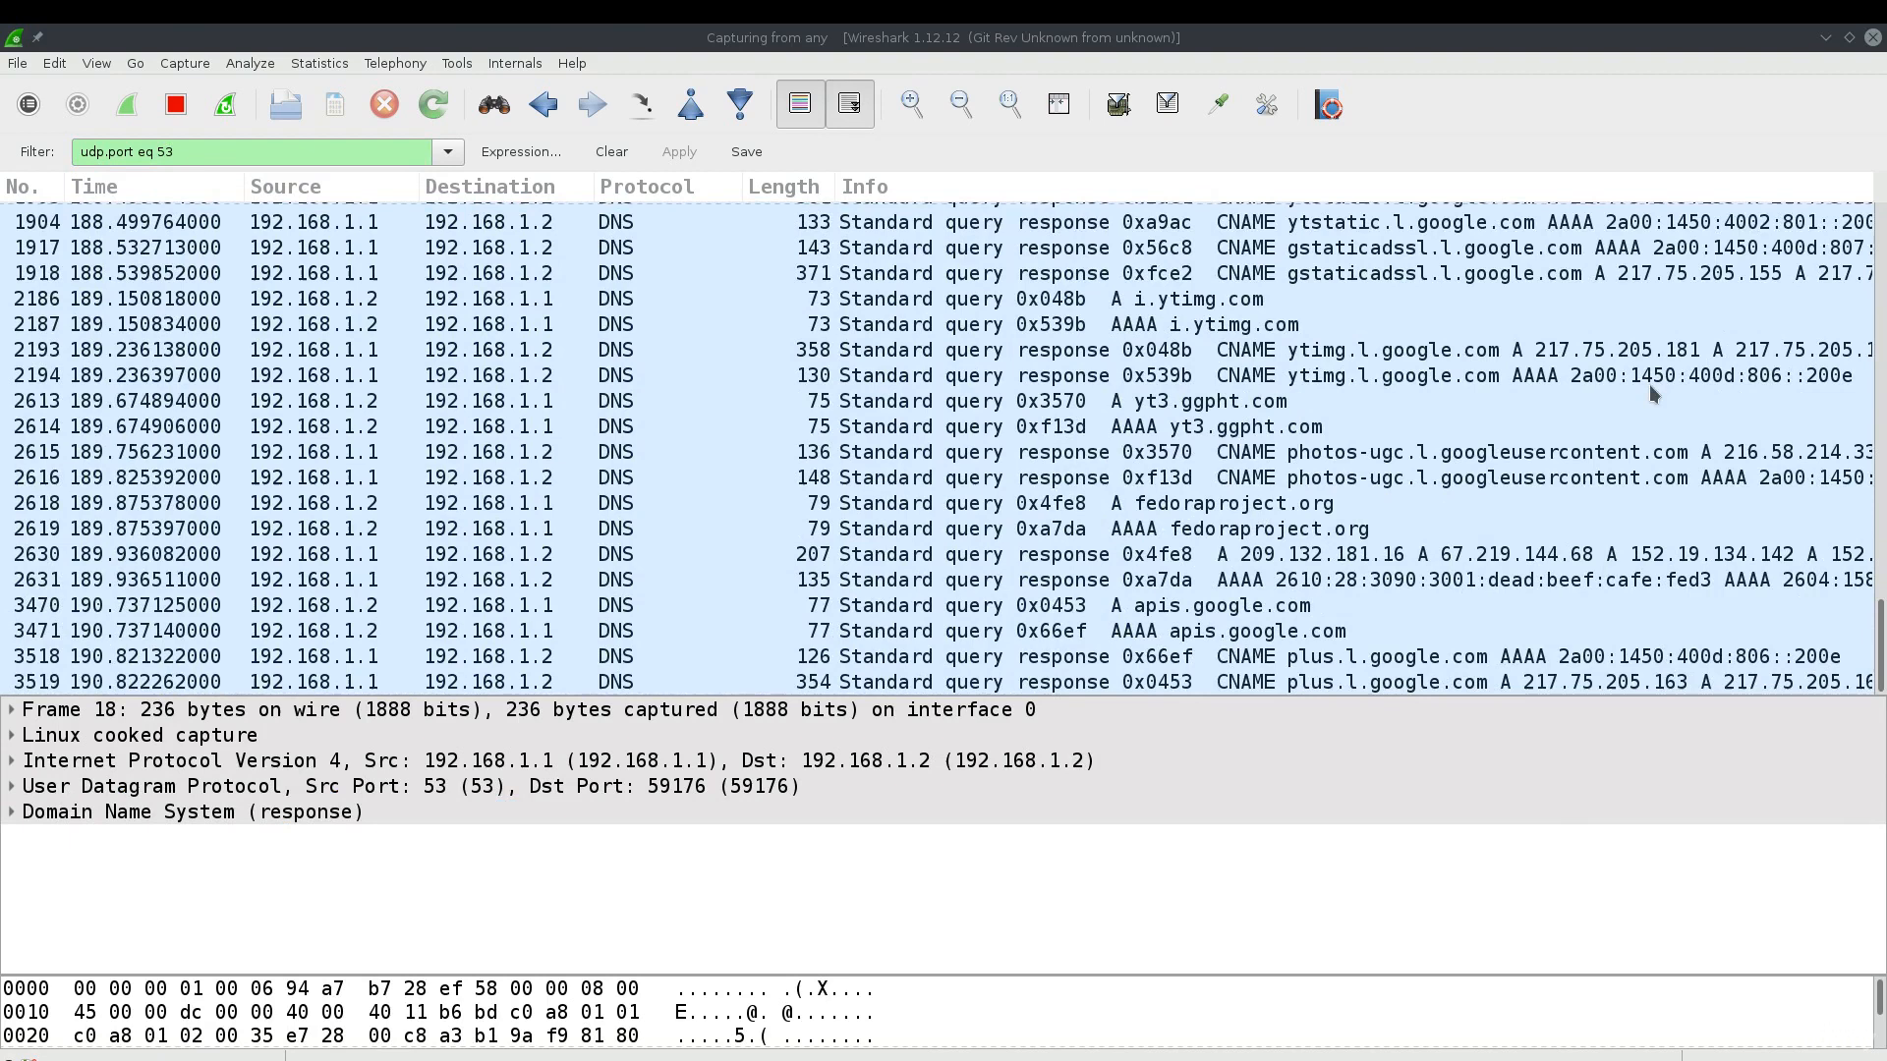
scroll(1602, 570, up, 2)
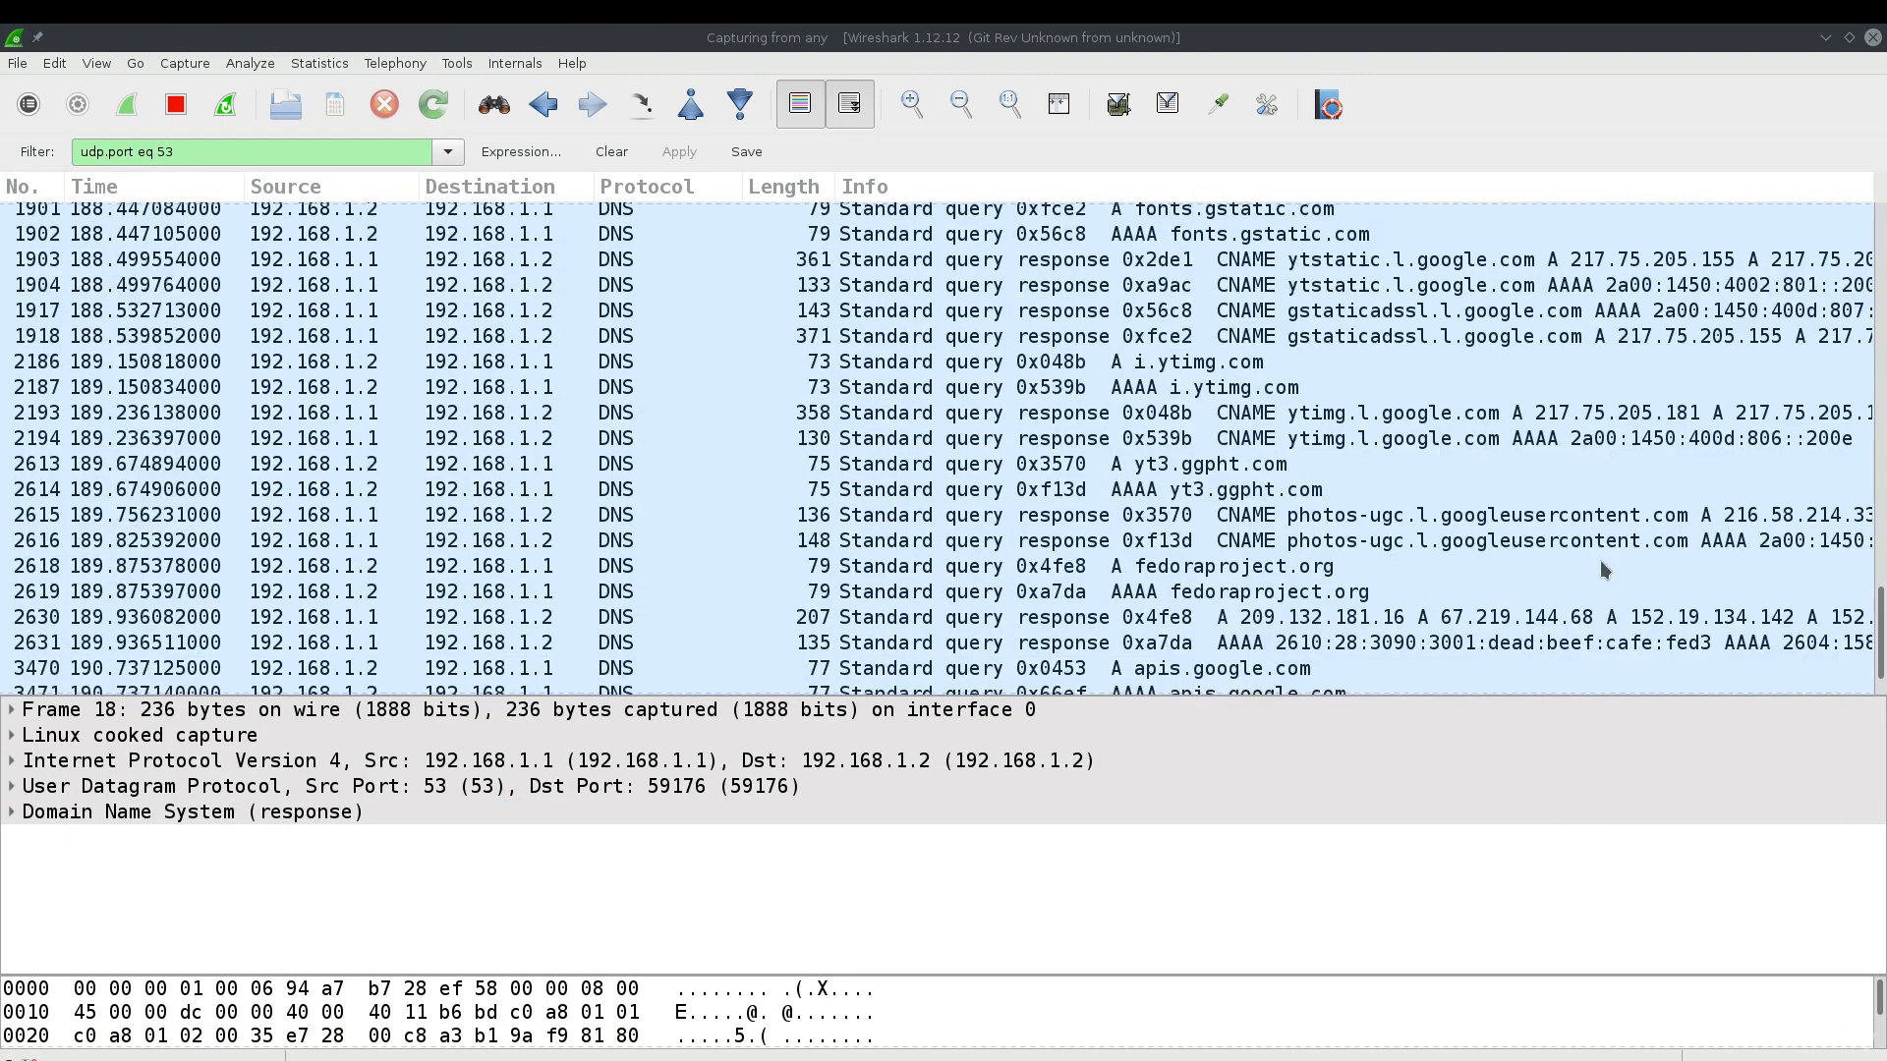
scroll(1599, 570, up, 2)
scroll(1376, 432, up, 1)
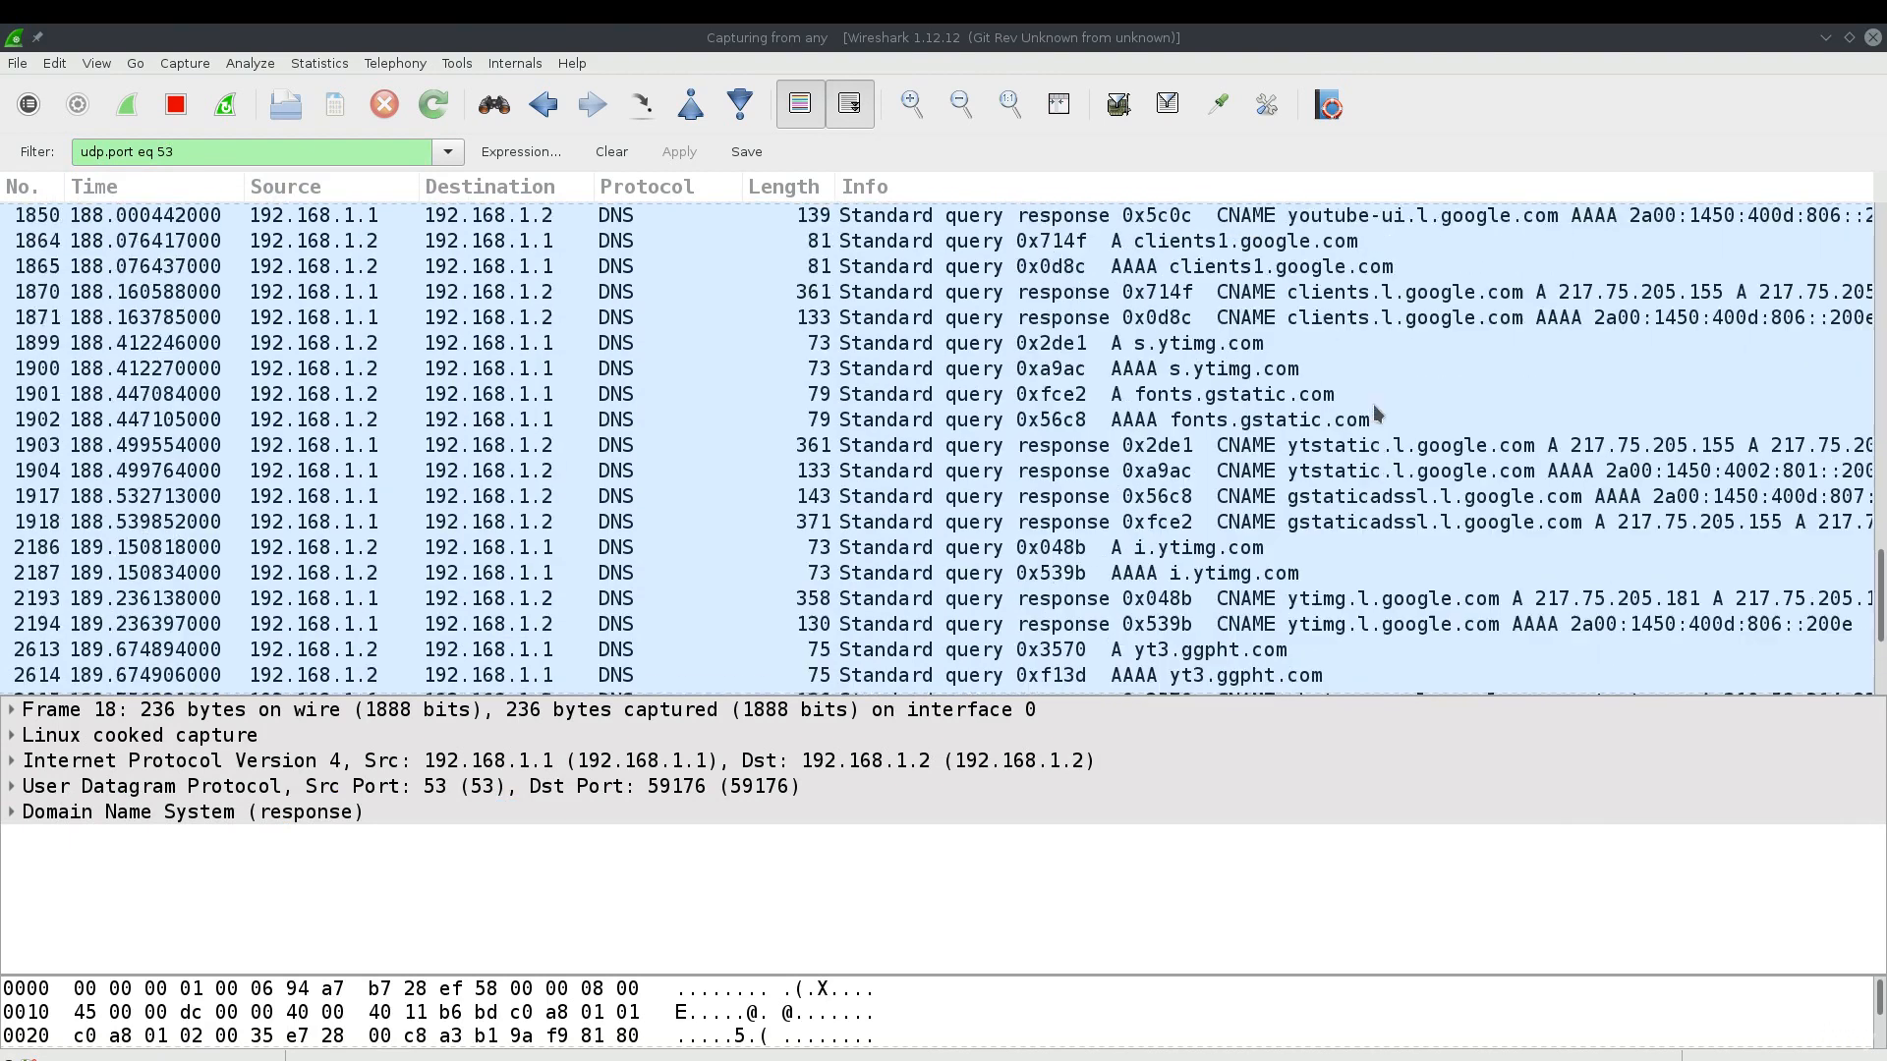
scroll(1375, 414, up, 1)
click(1417, 252)
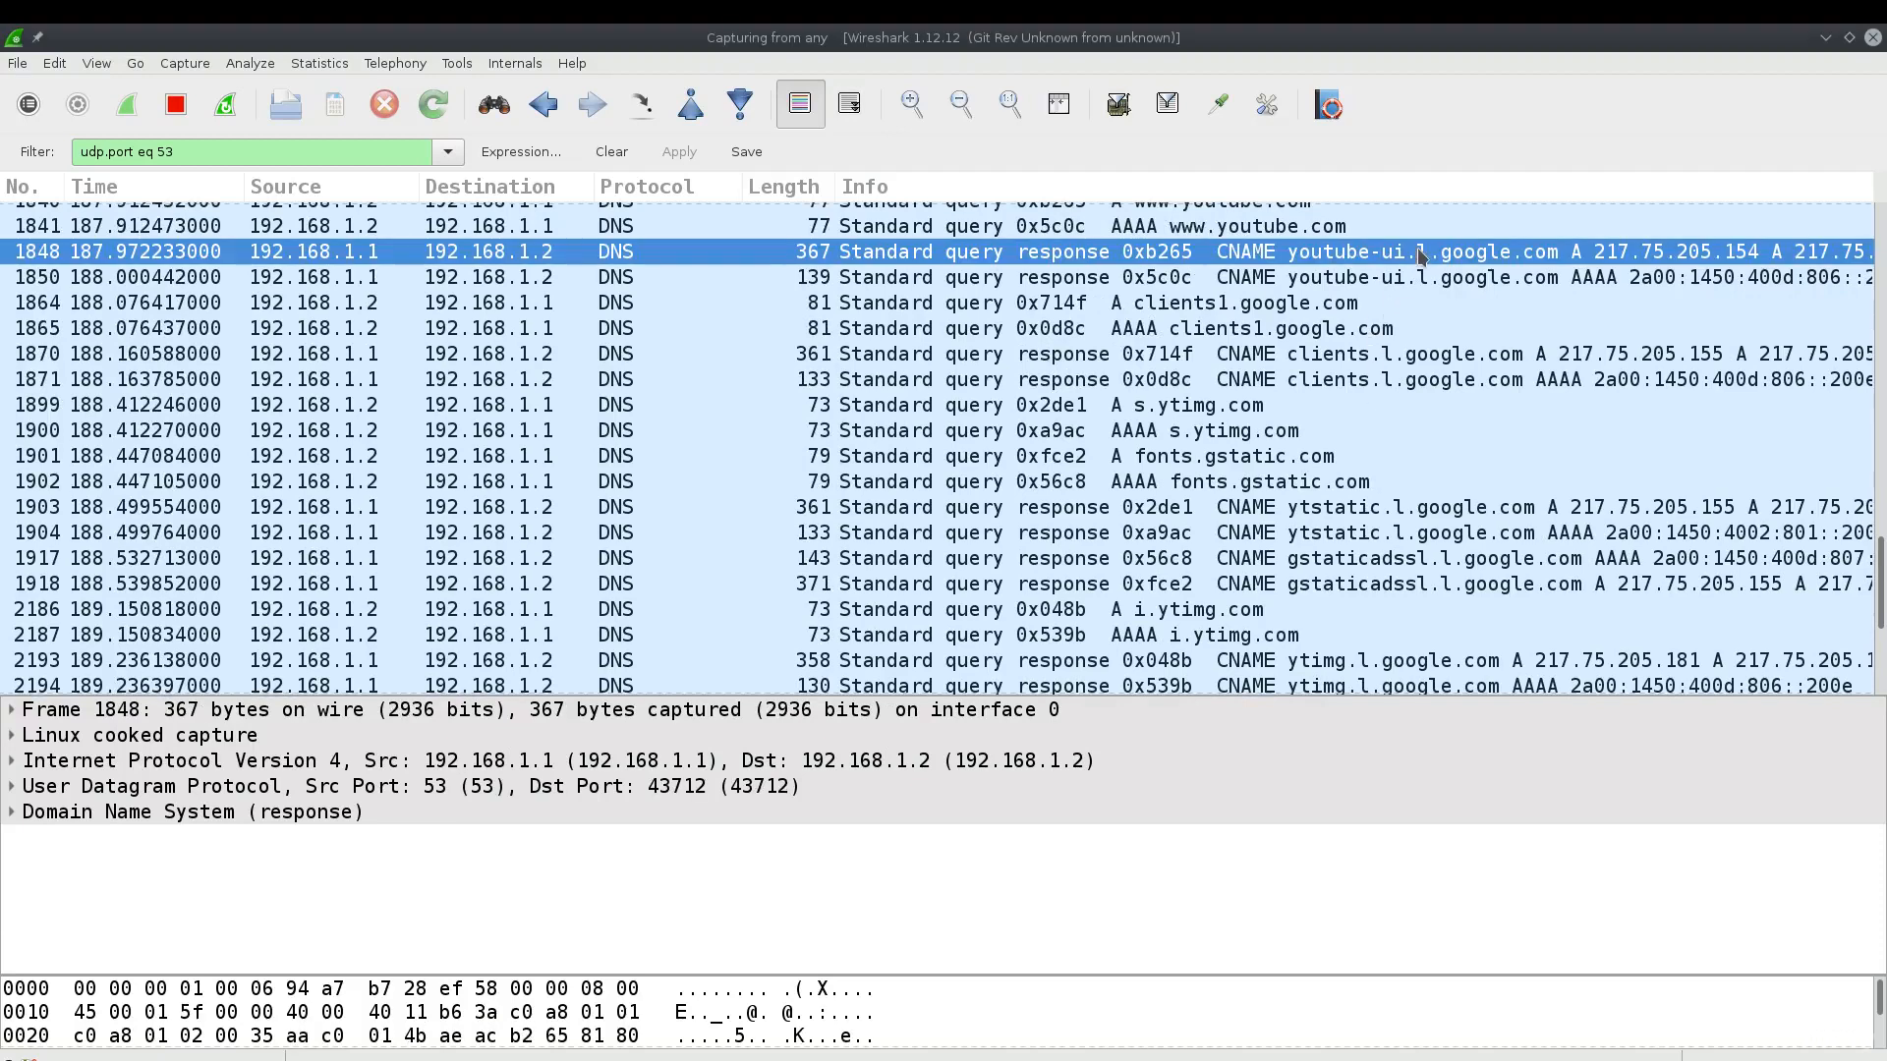
scroll(1395, 294, up, 3)
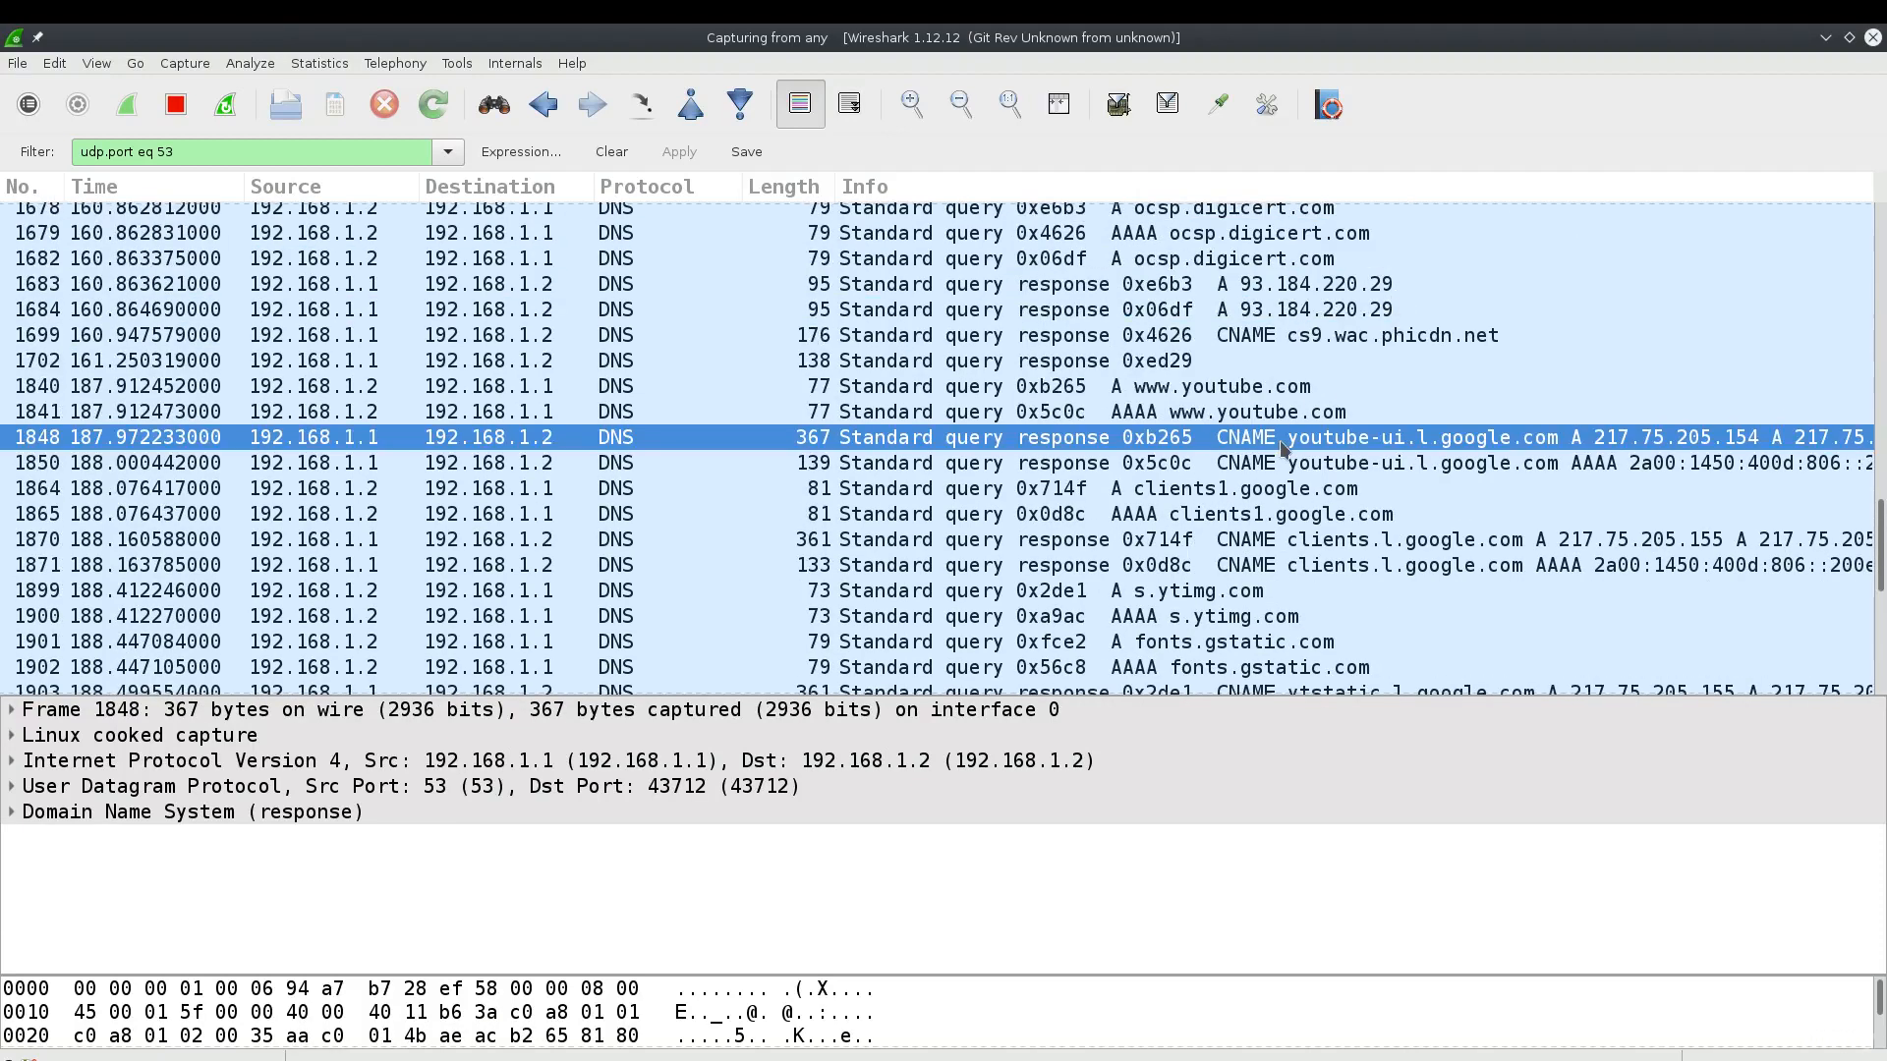
scroll(1311, 410, up, 2)
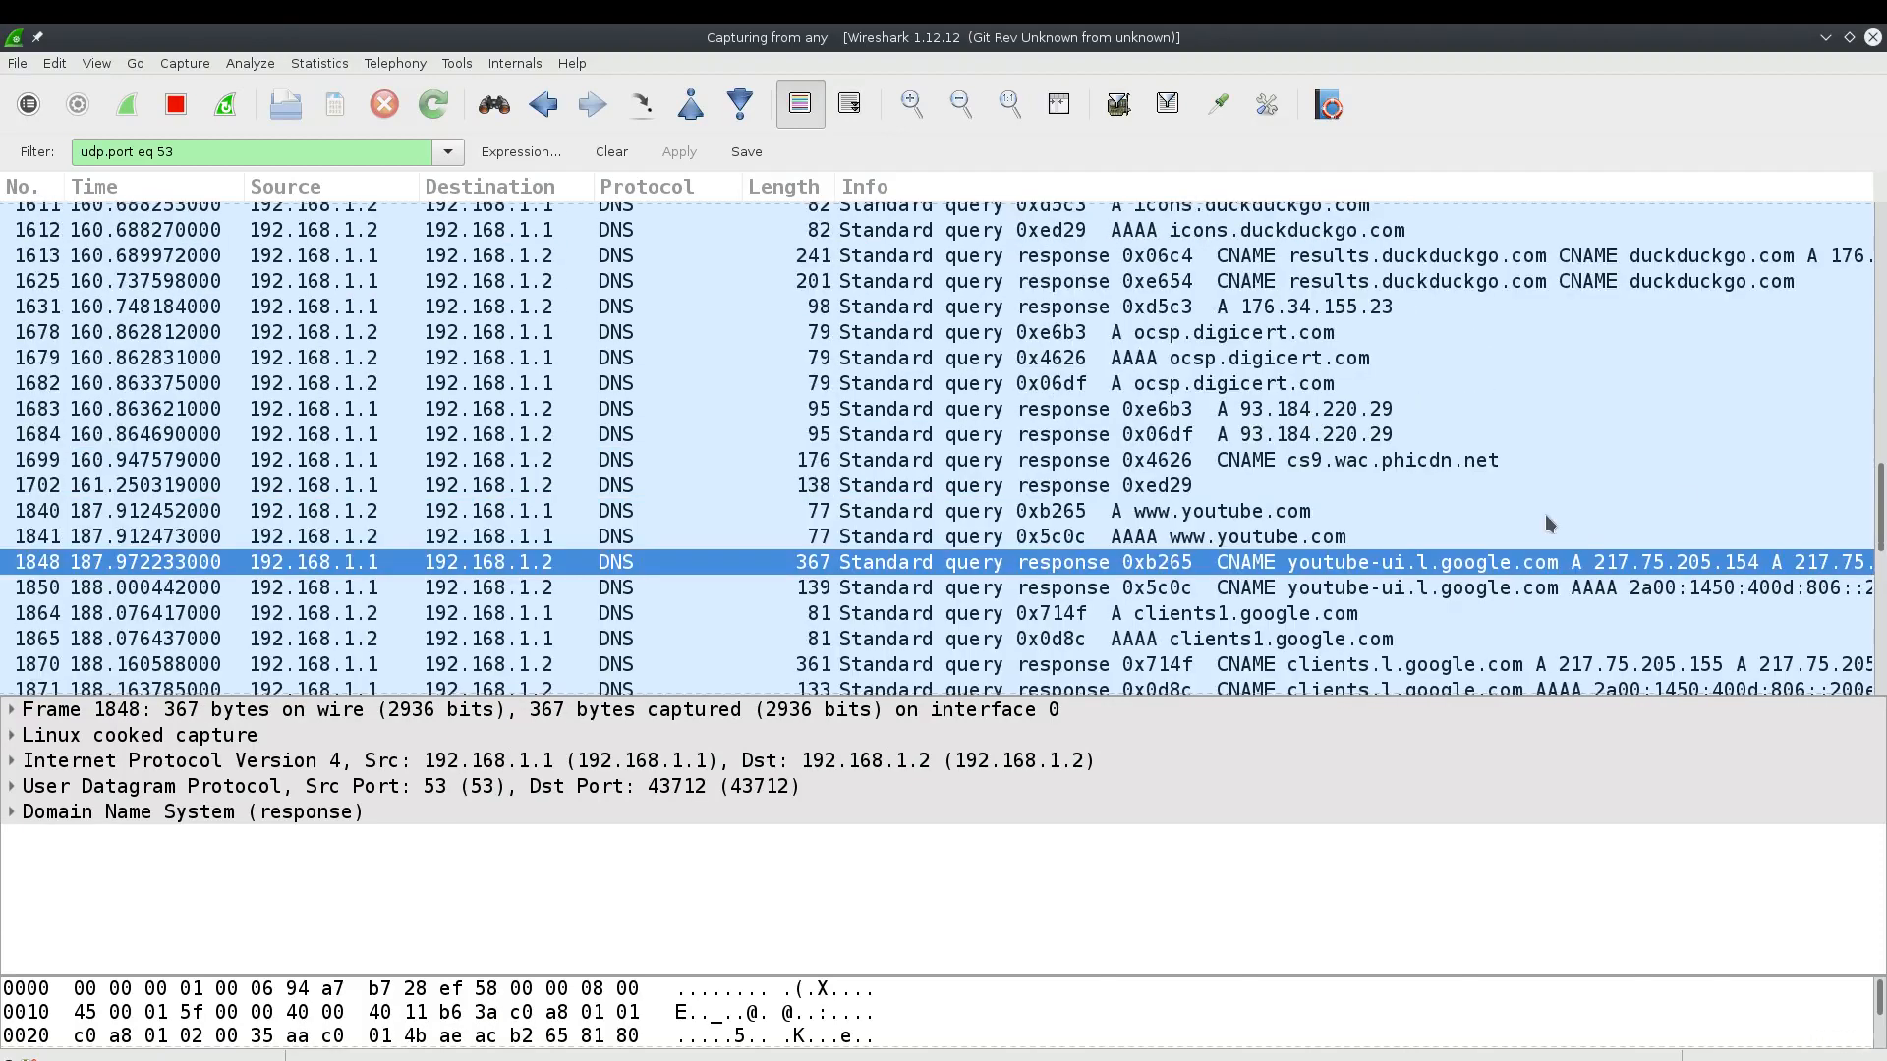
scroll(1412, 528, down, 9)
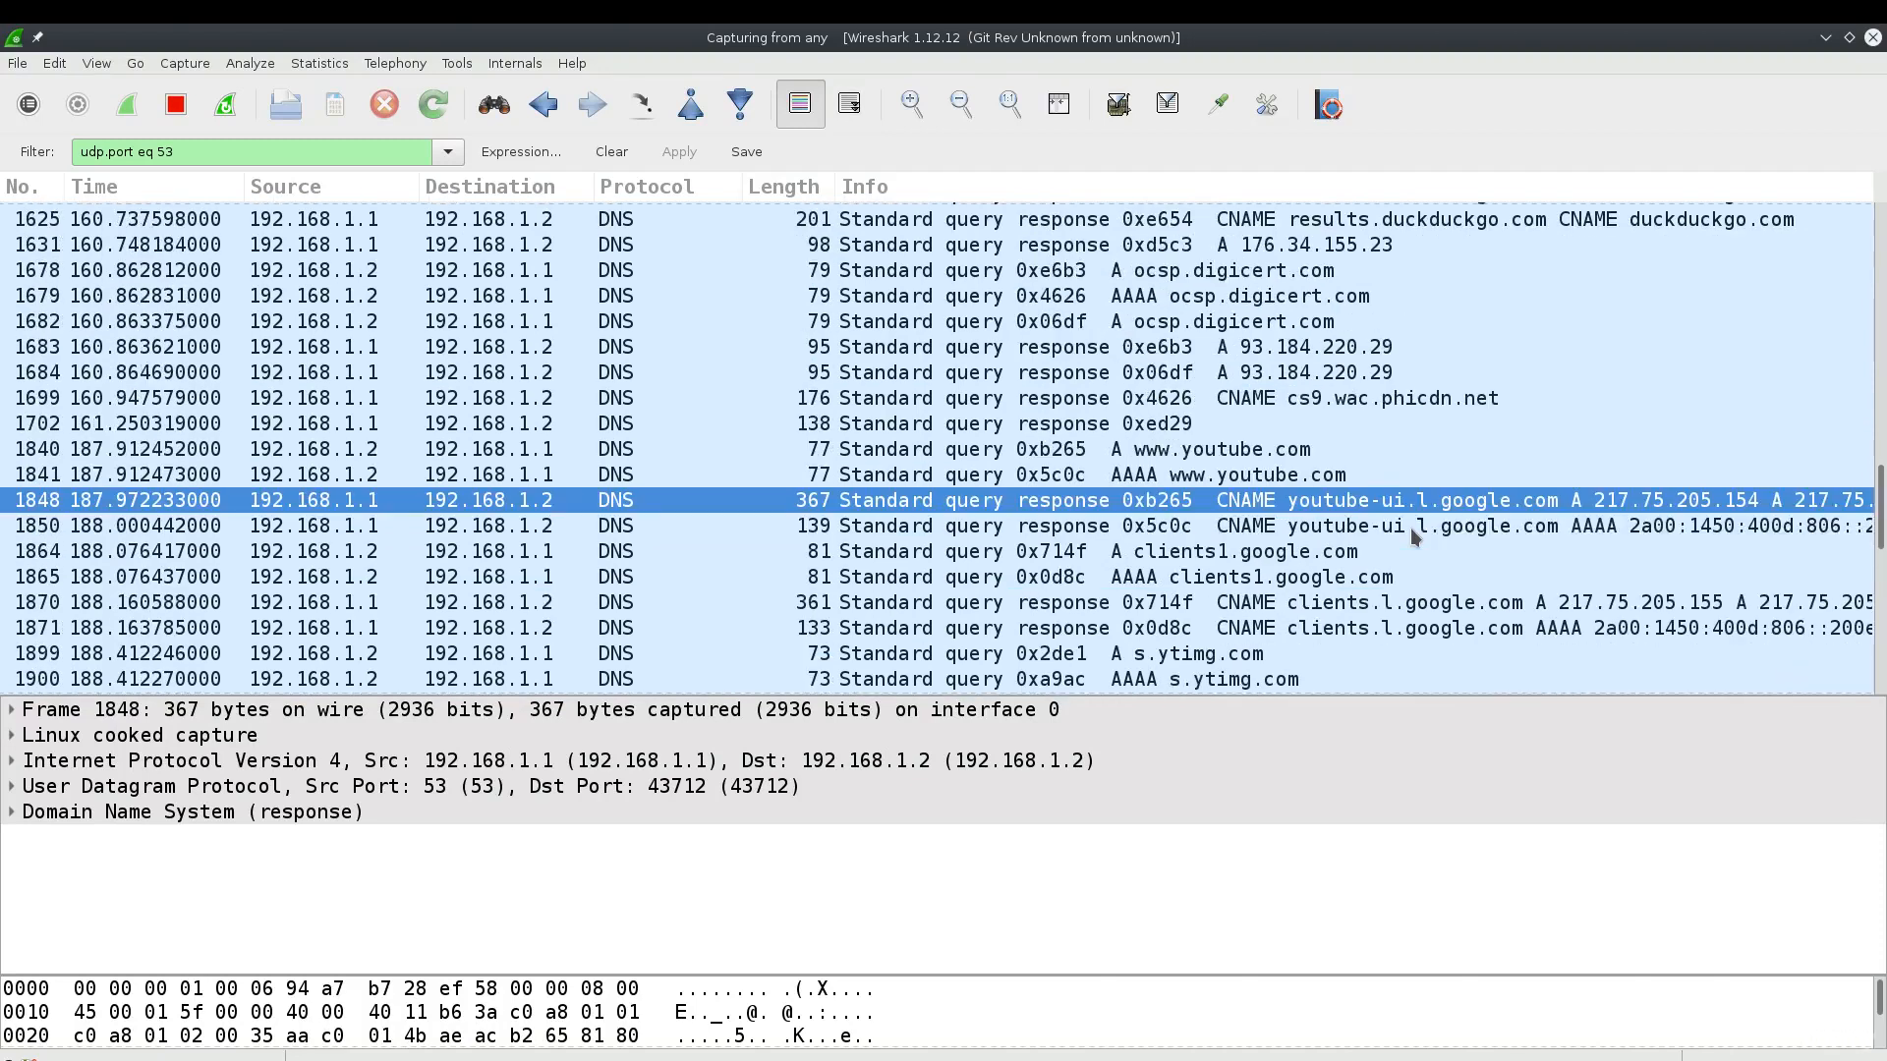
scroll(1415, 536, down, 4)
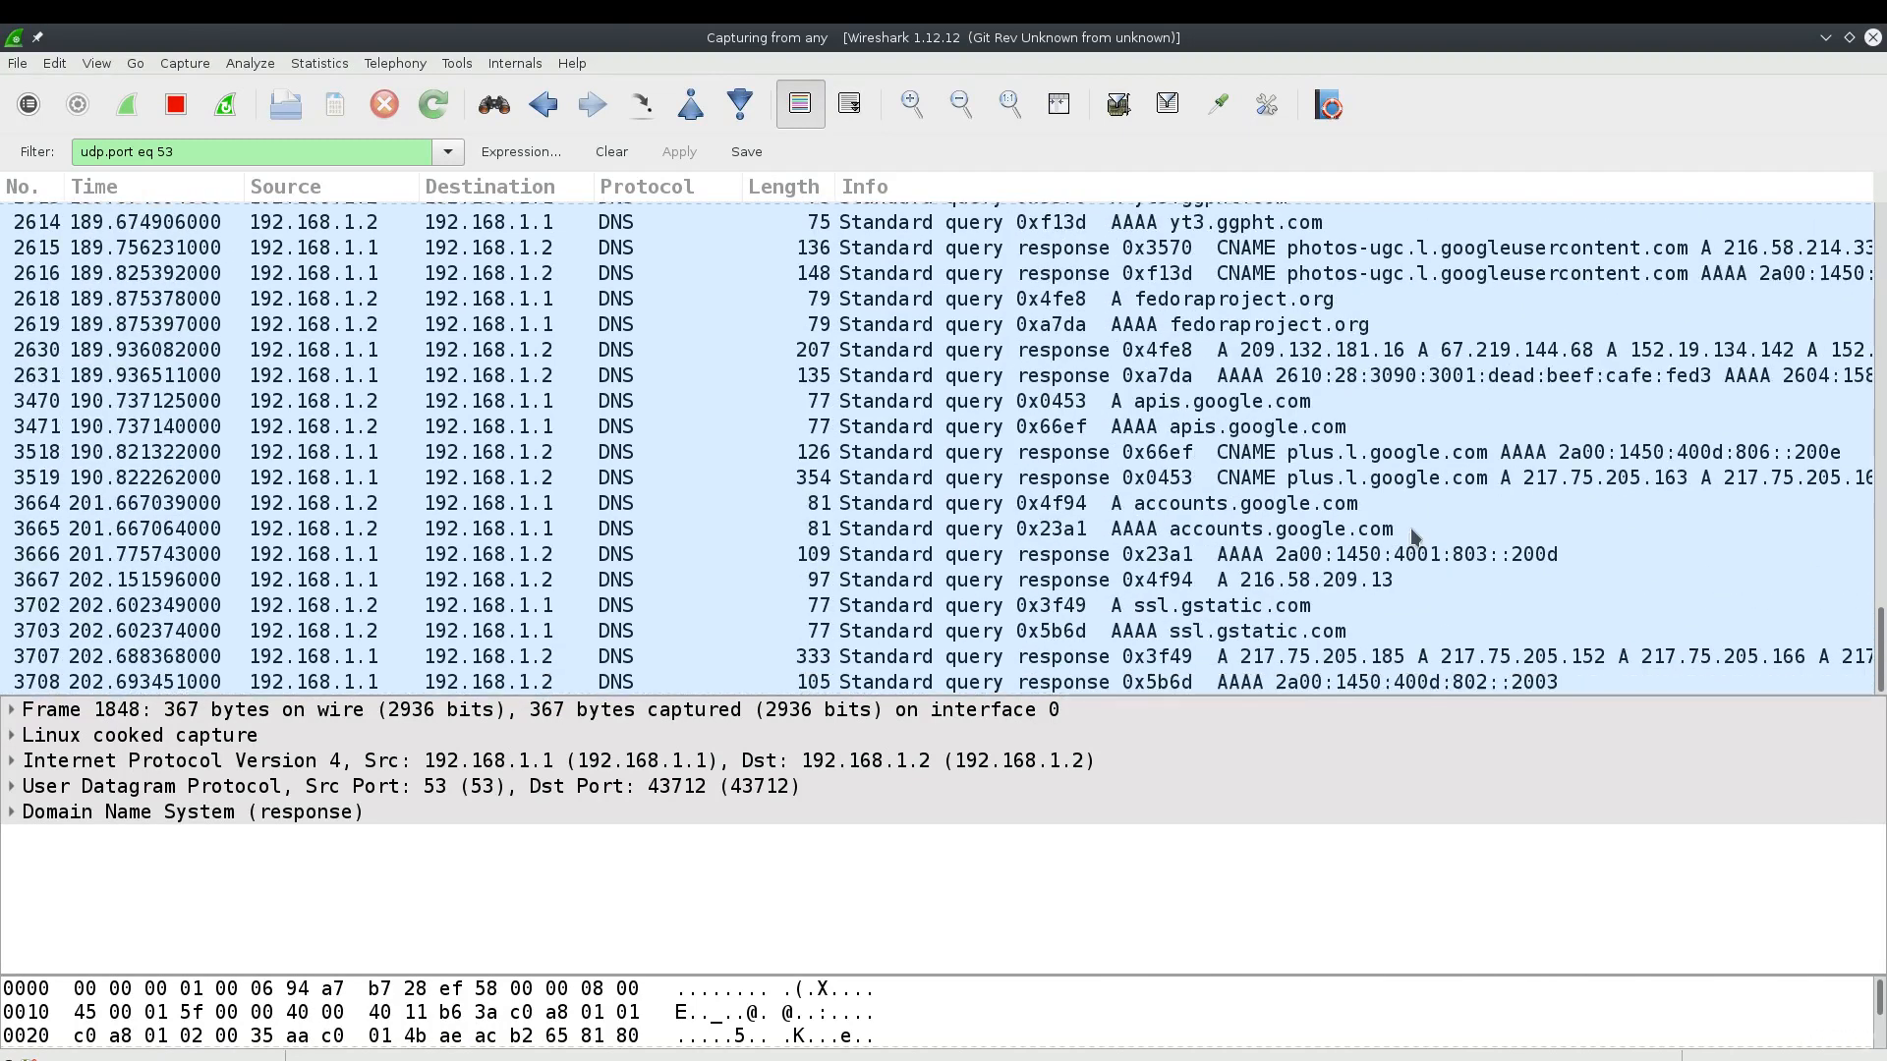
scroll(1715, 432, up, 12)
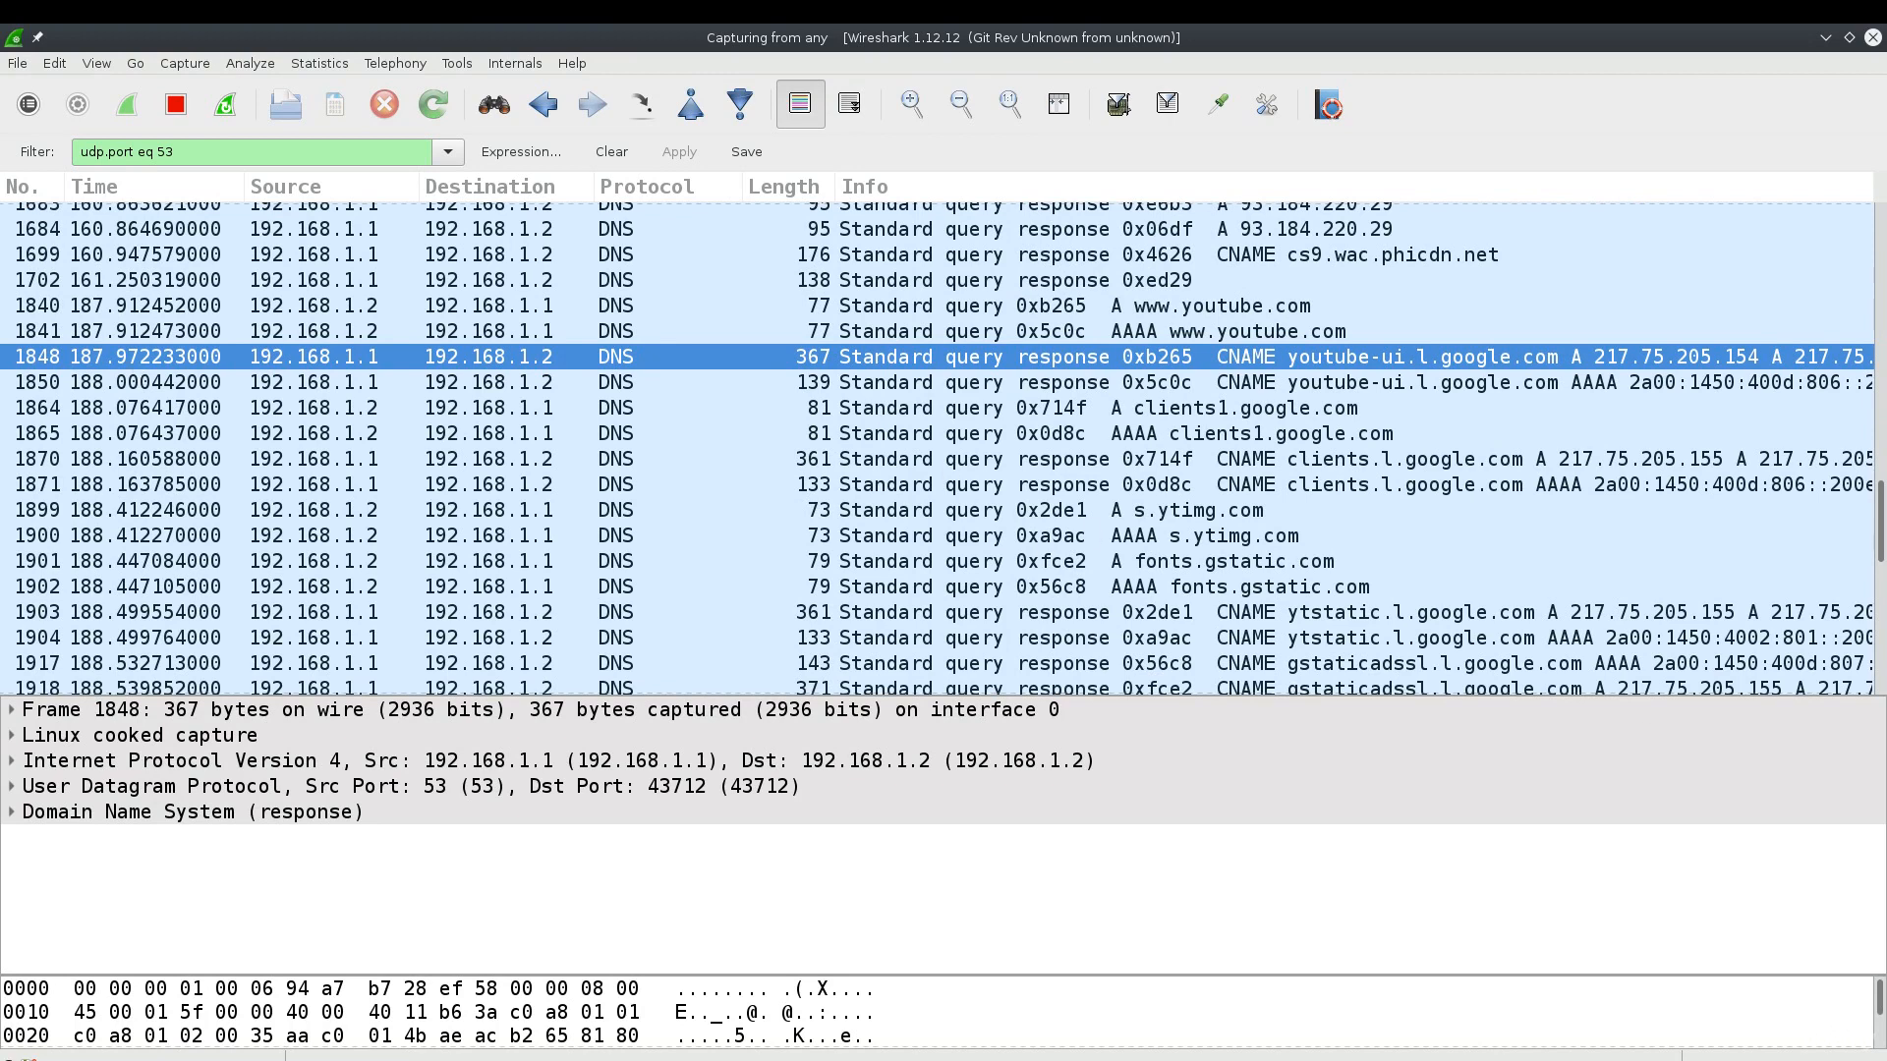
click(213, 152)
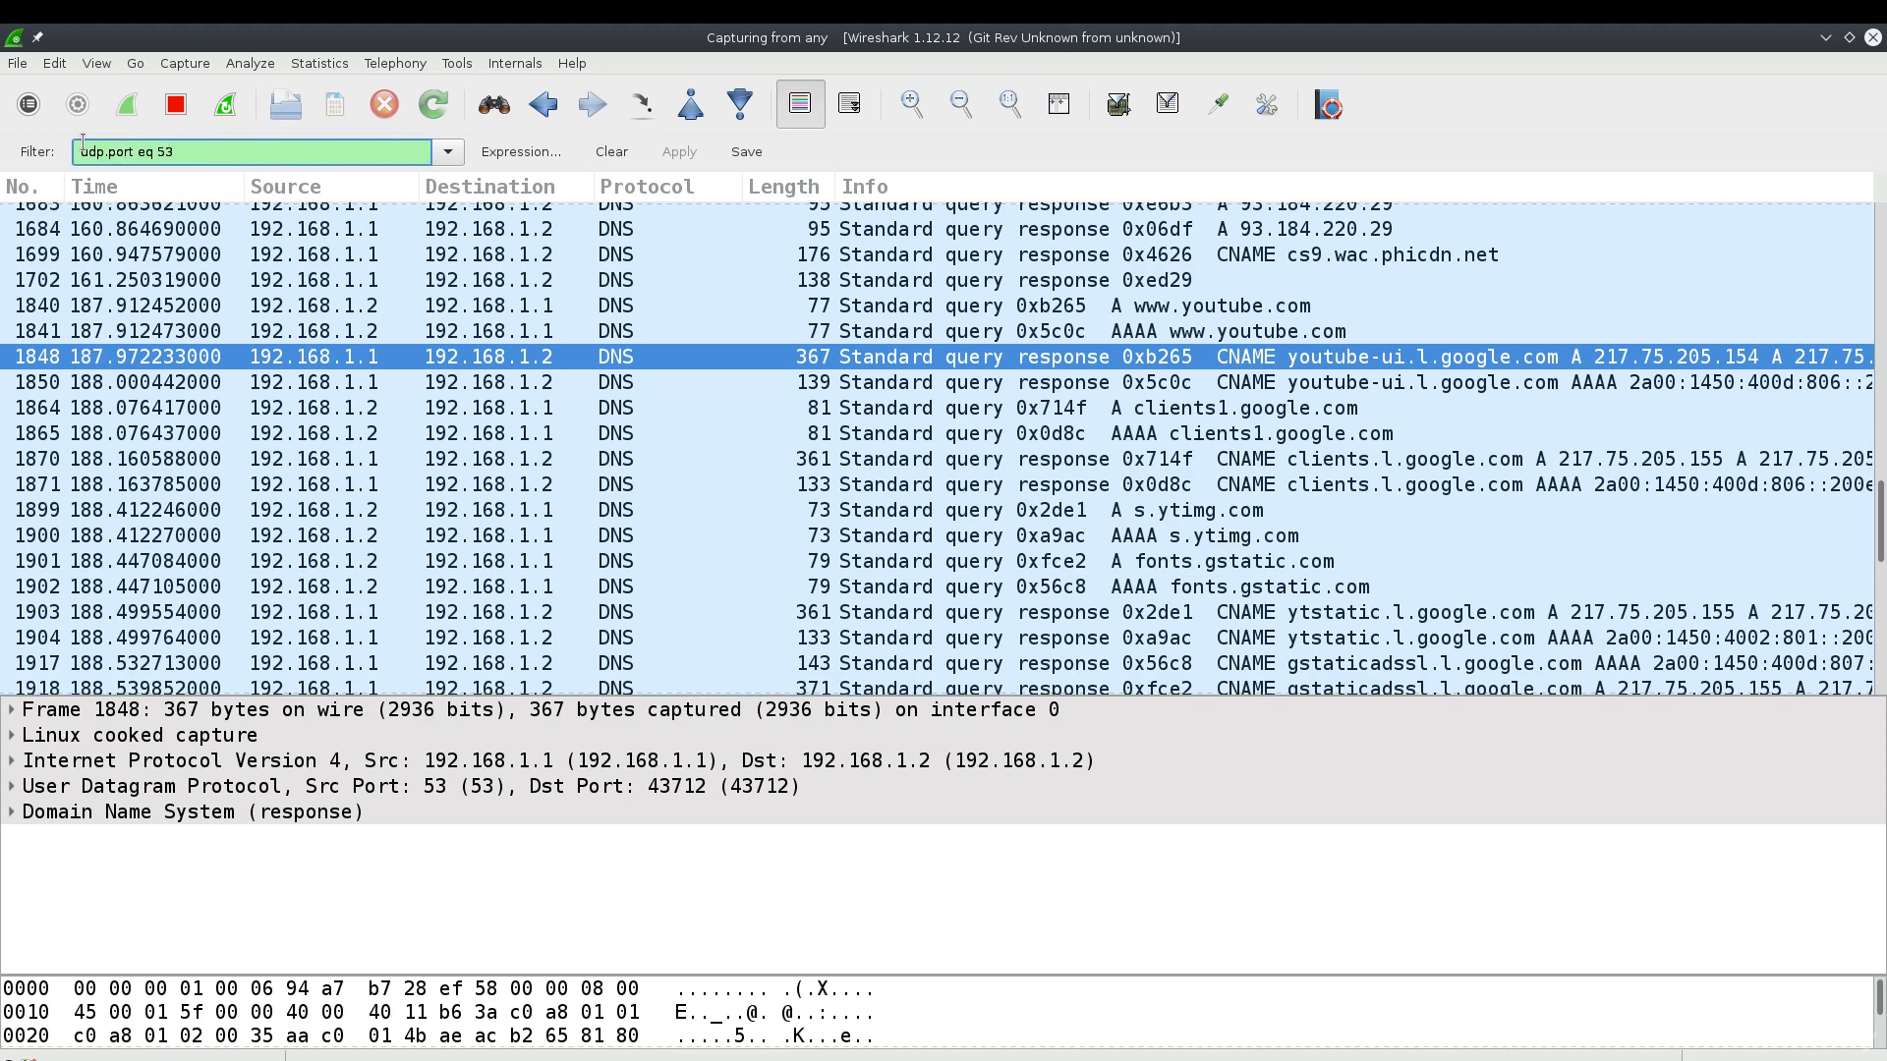
key(BackSpace)
key(BackSpace)
key(BackSpace)
key(BackSpace)
key(BackSpace)
key(BackSpace)
key(BackSpace)
key(BackSpace)
key(BackSpace)
key(BackSpace)
key(BackSpace)
key(BackSpace)
key(BackSpace)
key(BackSpace)
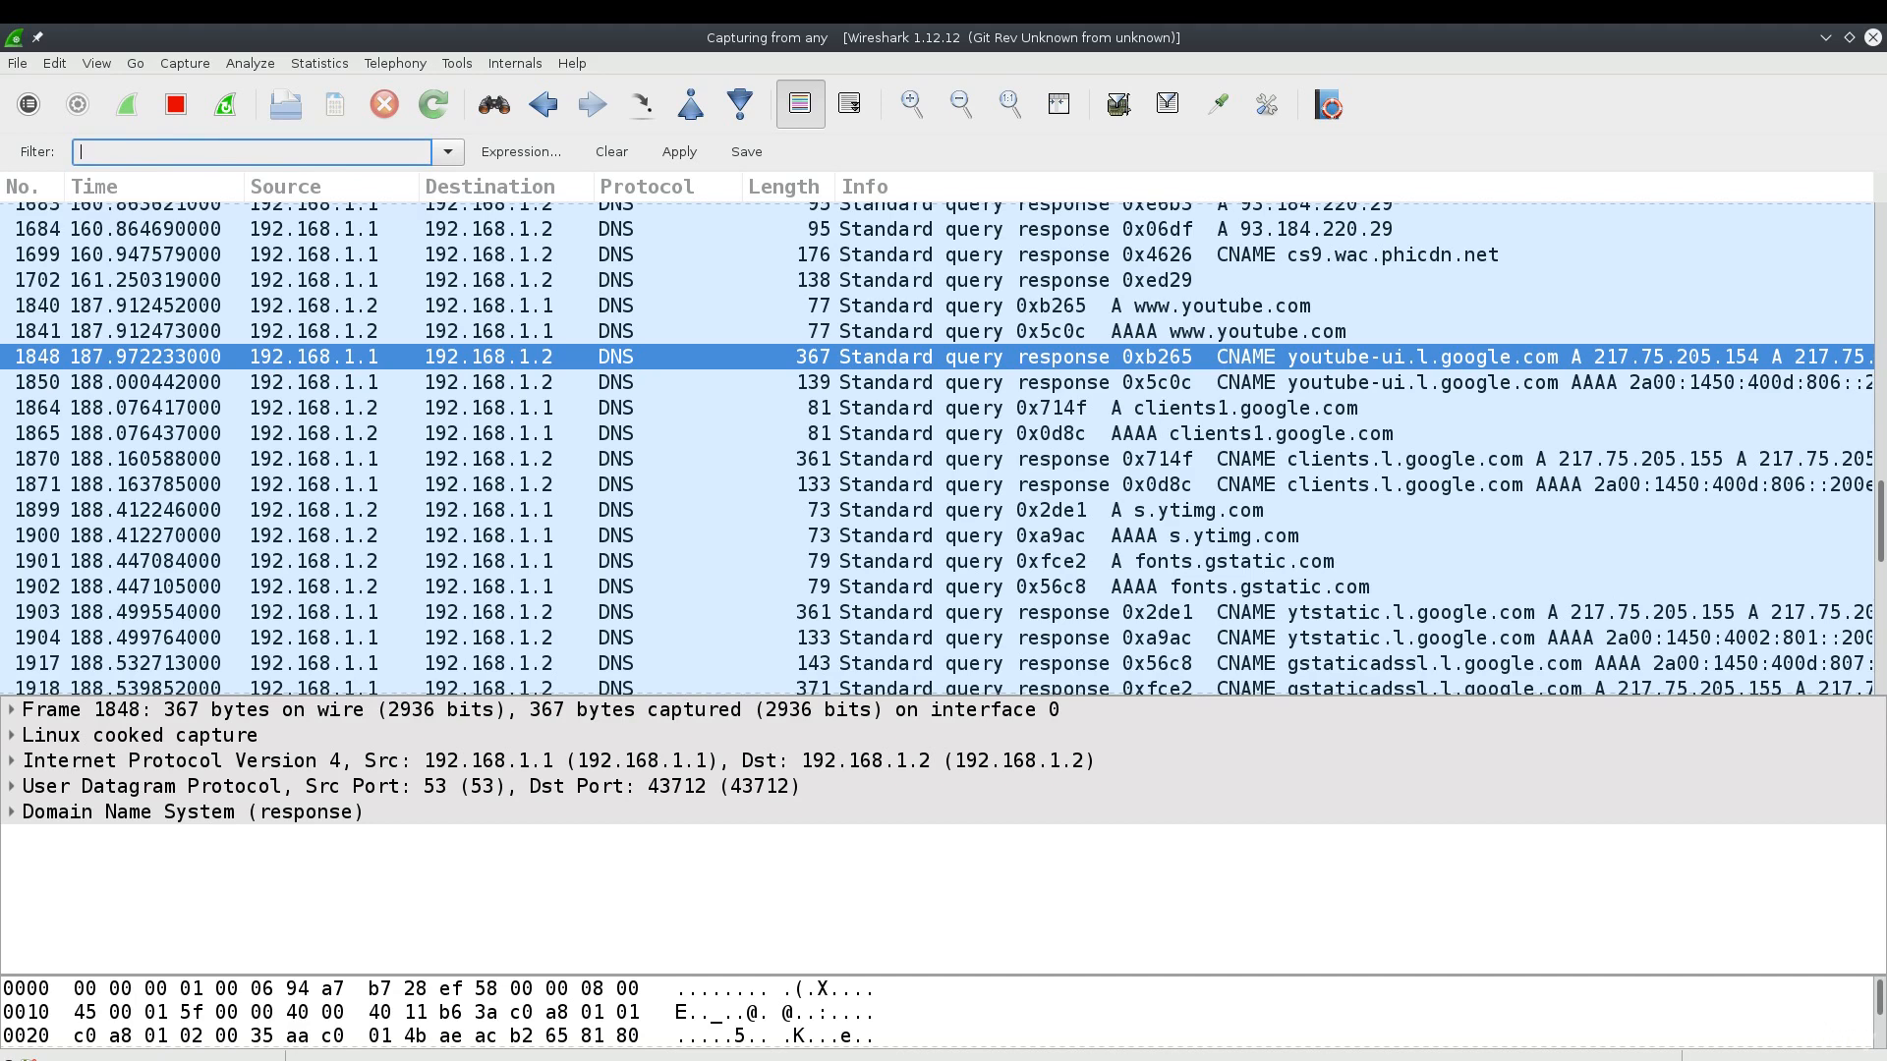
text(ip.)
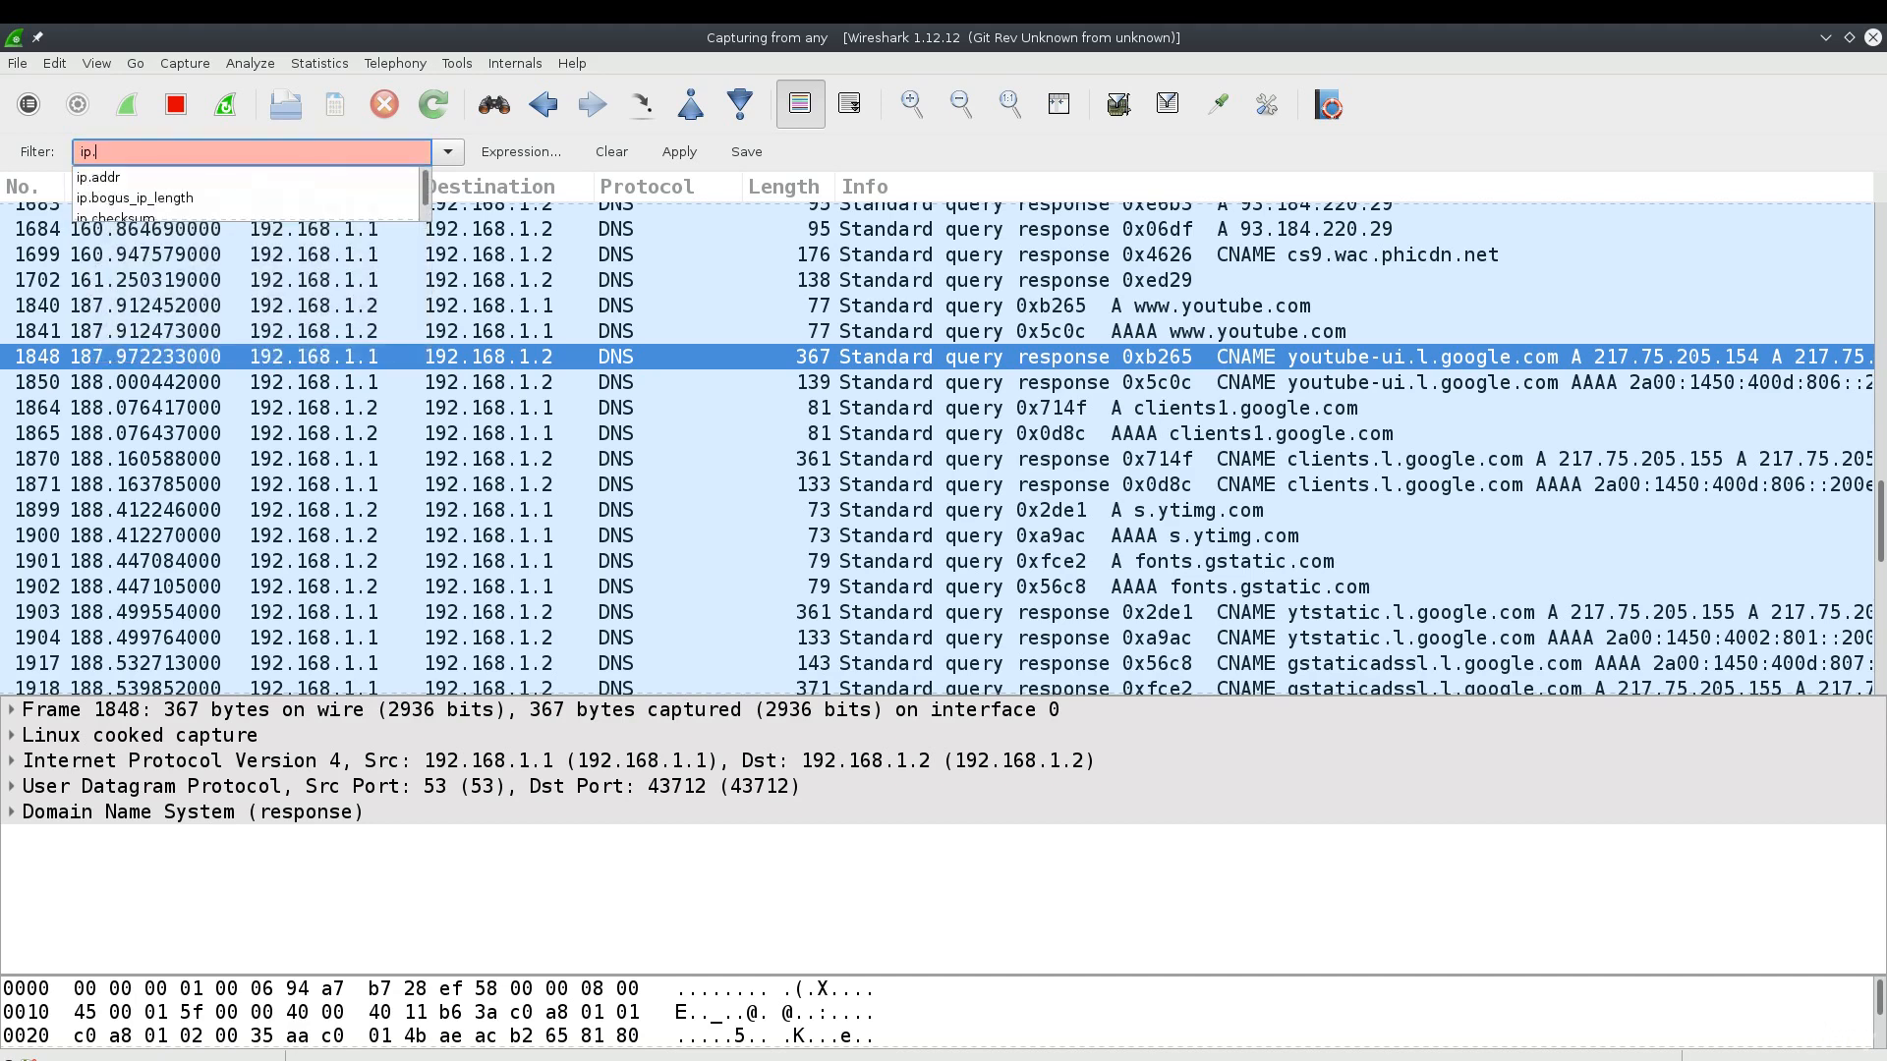
text(dst)
key(BackSpace)
key(BackSpace)
key(BackSpace)
text(sr)
key(BackSpace)
key(BackSpace)
text(dst)
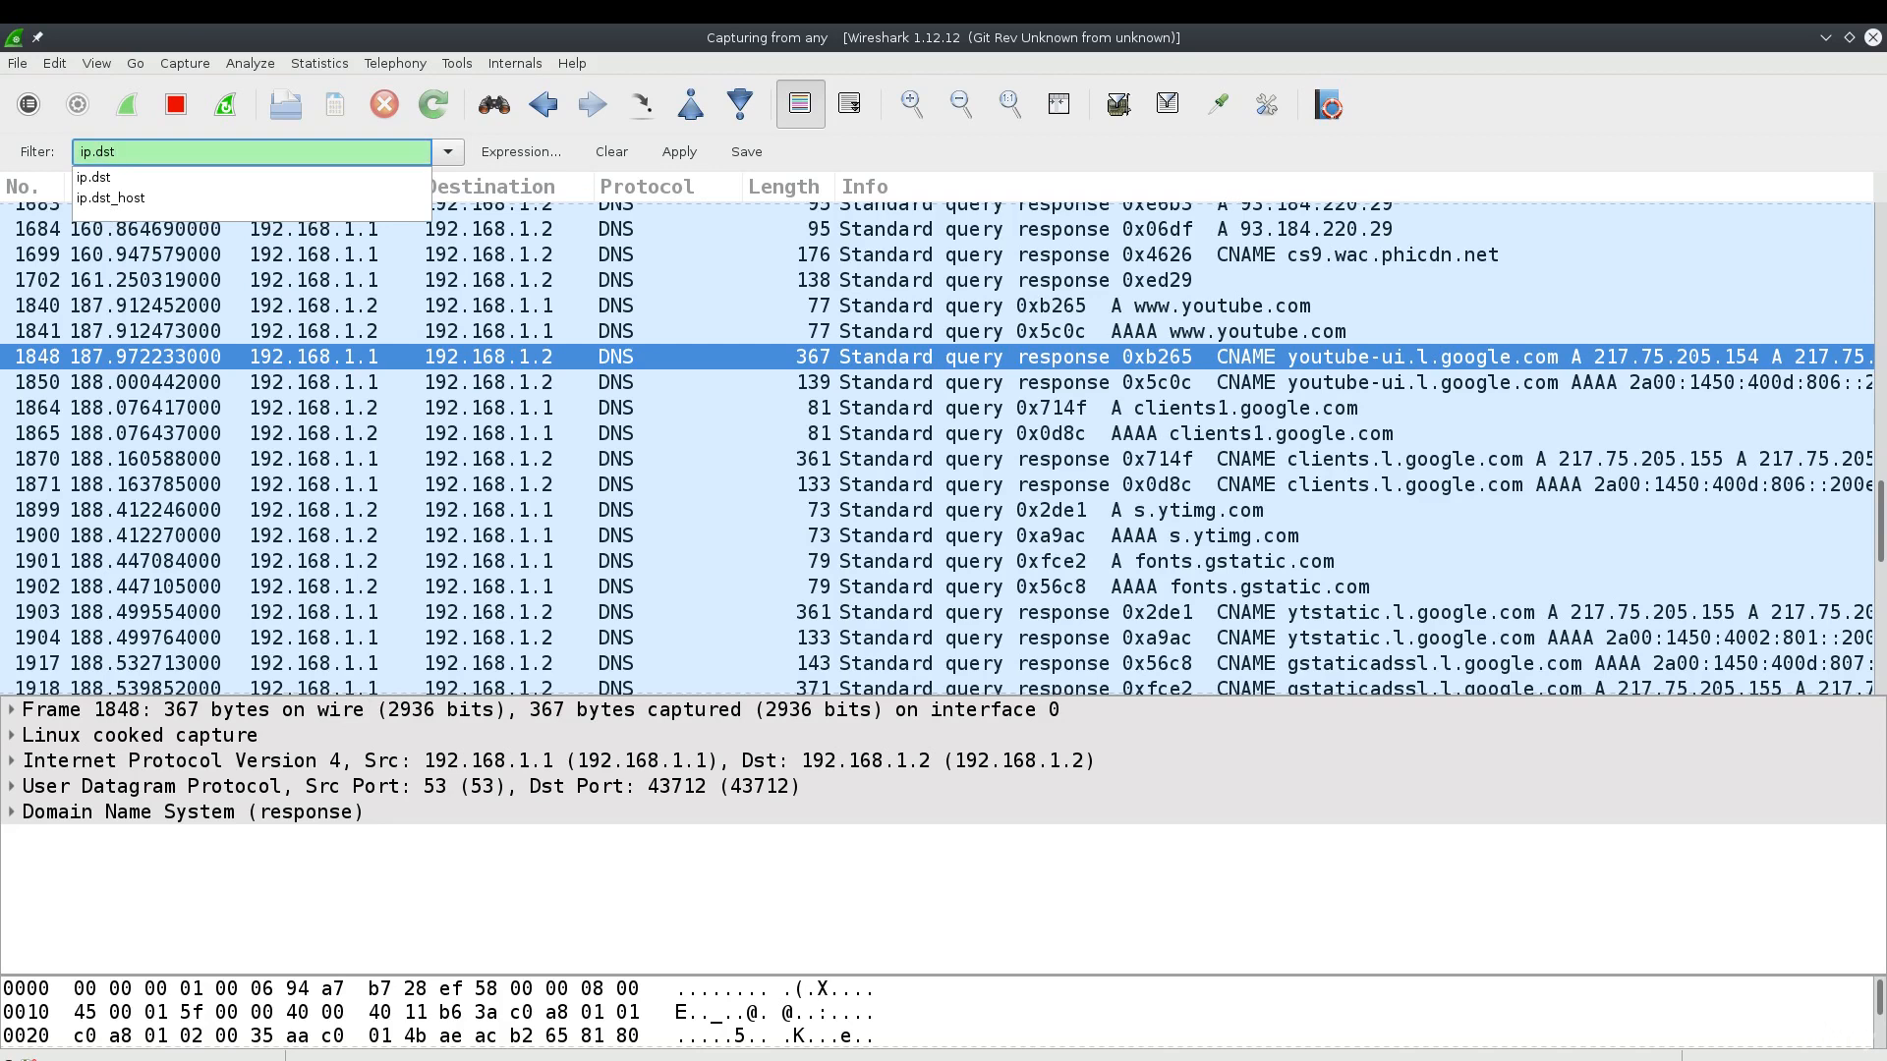
text( ===)
key(BackSpace)
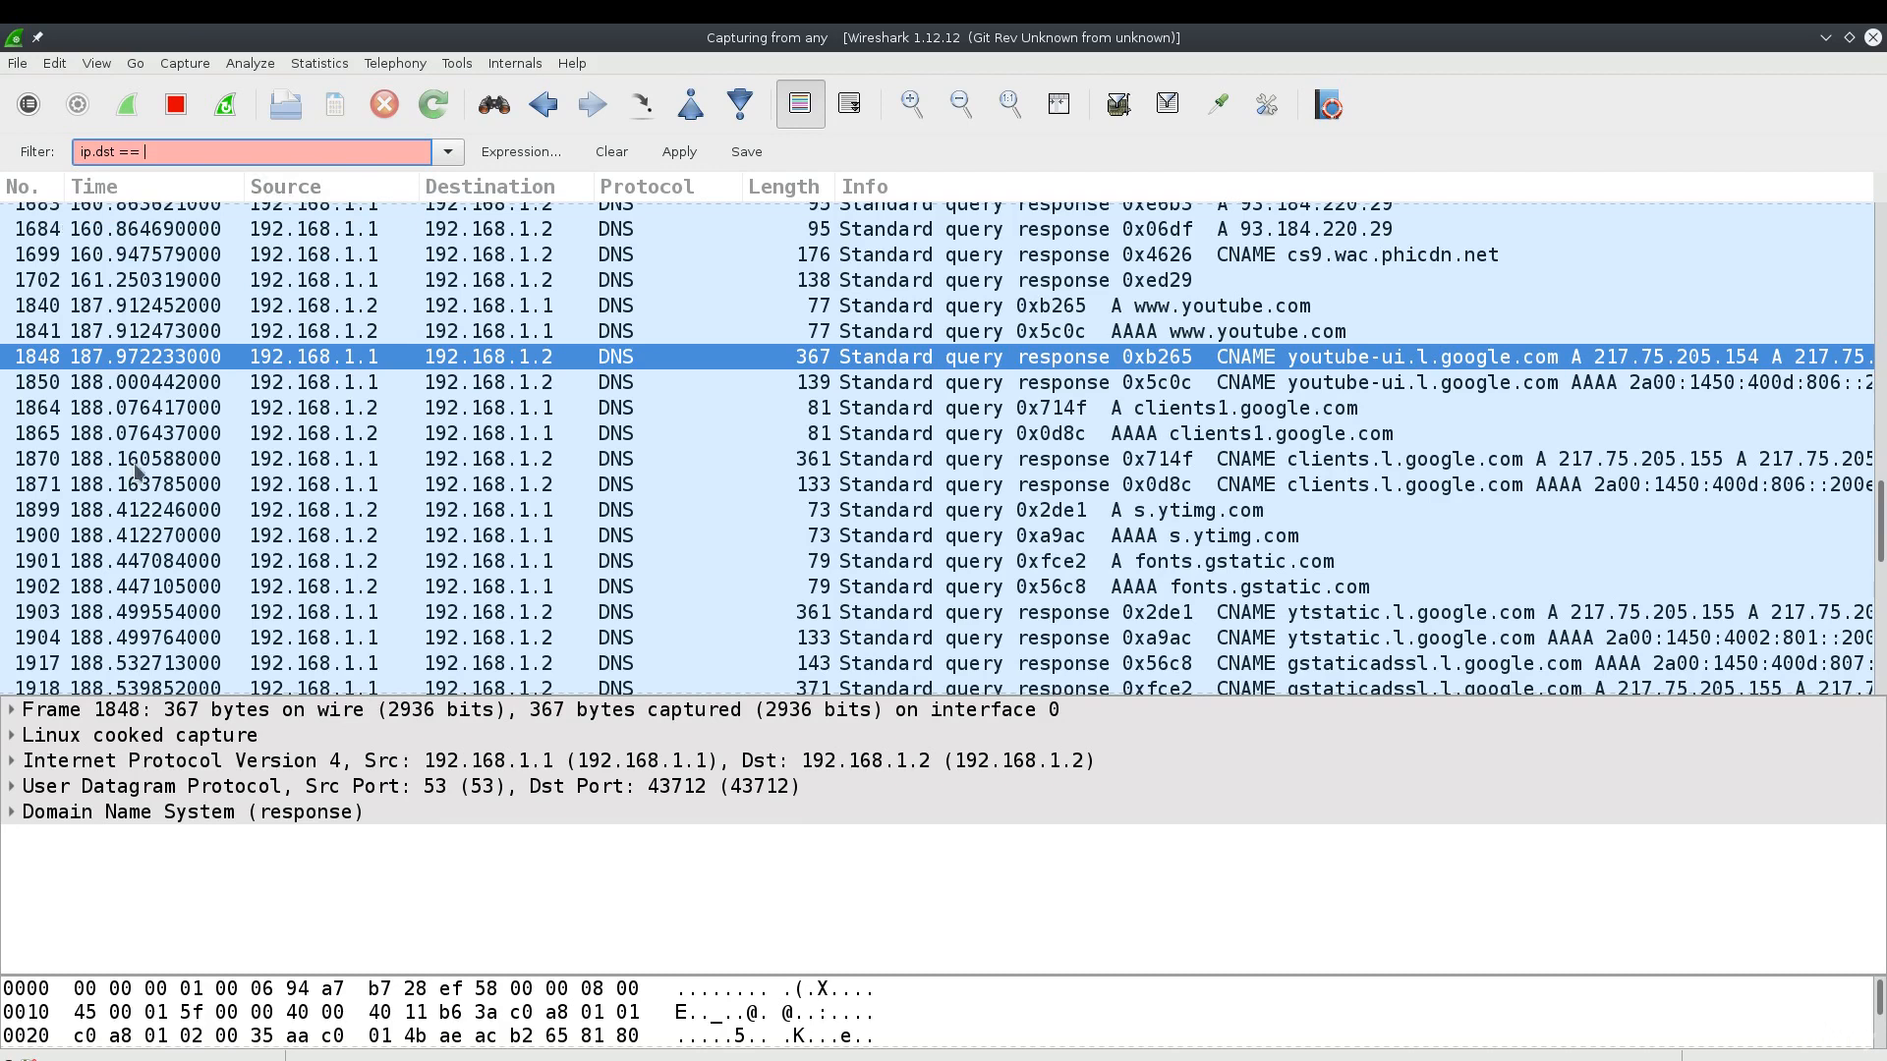
scroll(442, 433, down, 10)
scroll(443, 433, up, 20)
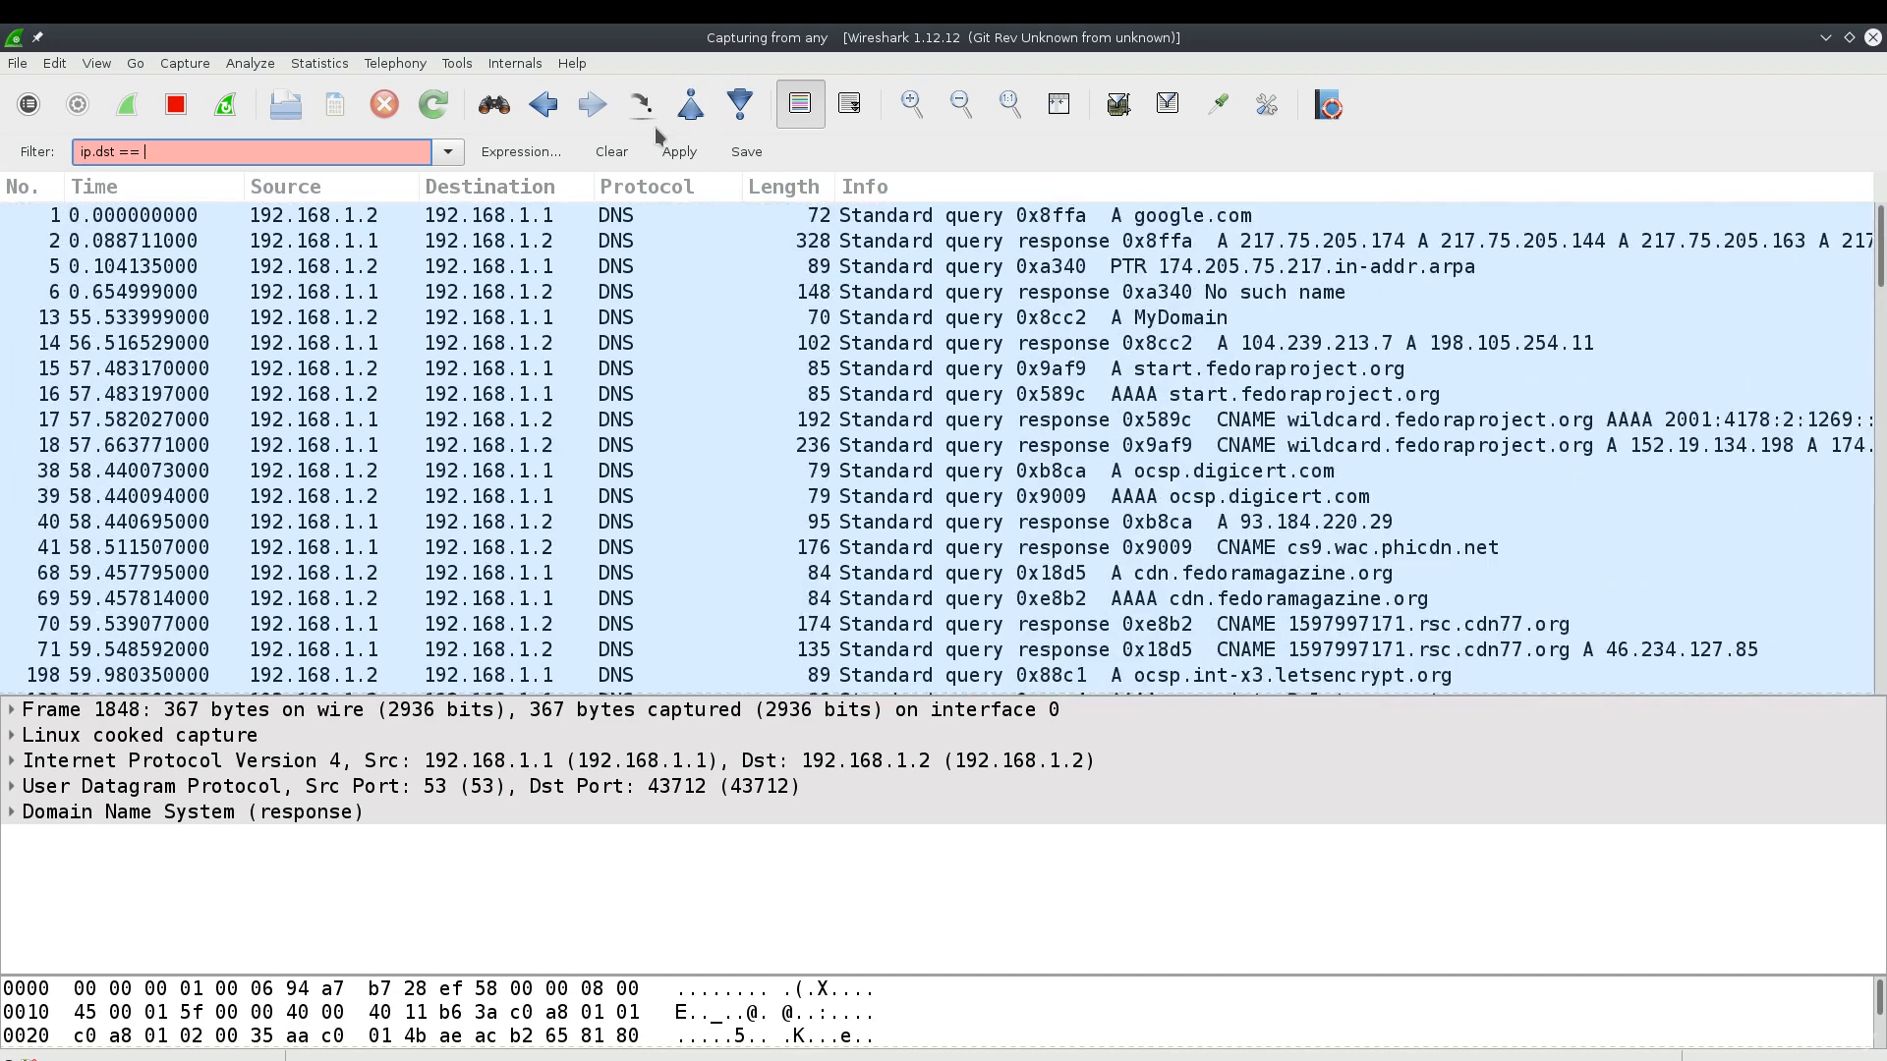
Clear the display filter to list all packets, and apply "ip.dst == 54.229.105.92" as the new filter.
click(611, 151)
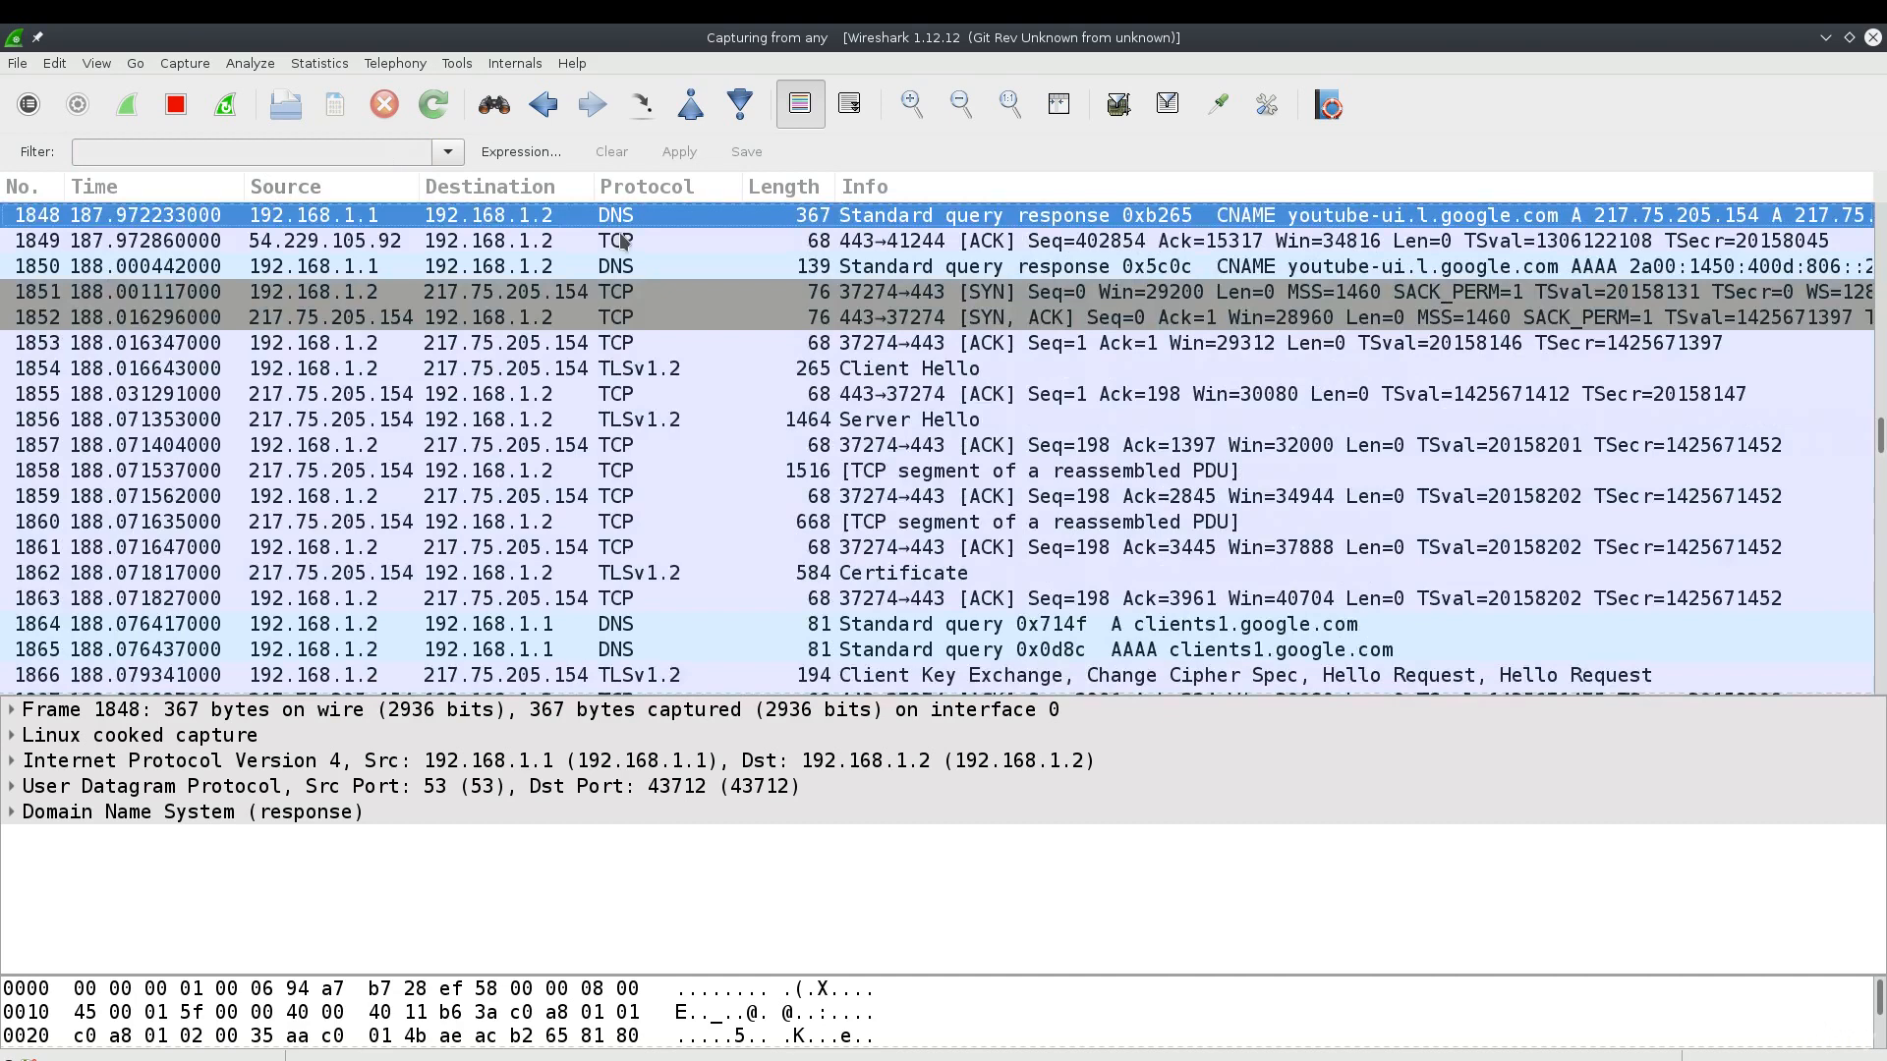
click(215, 150)
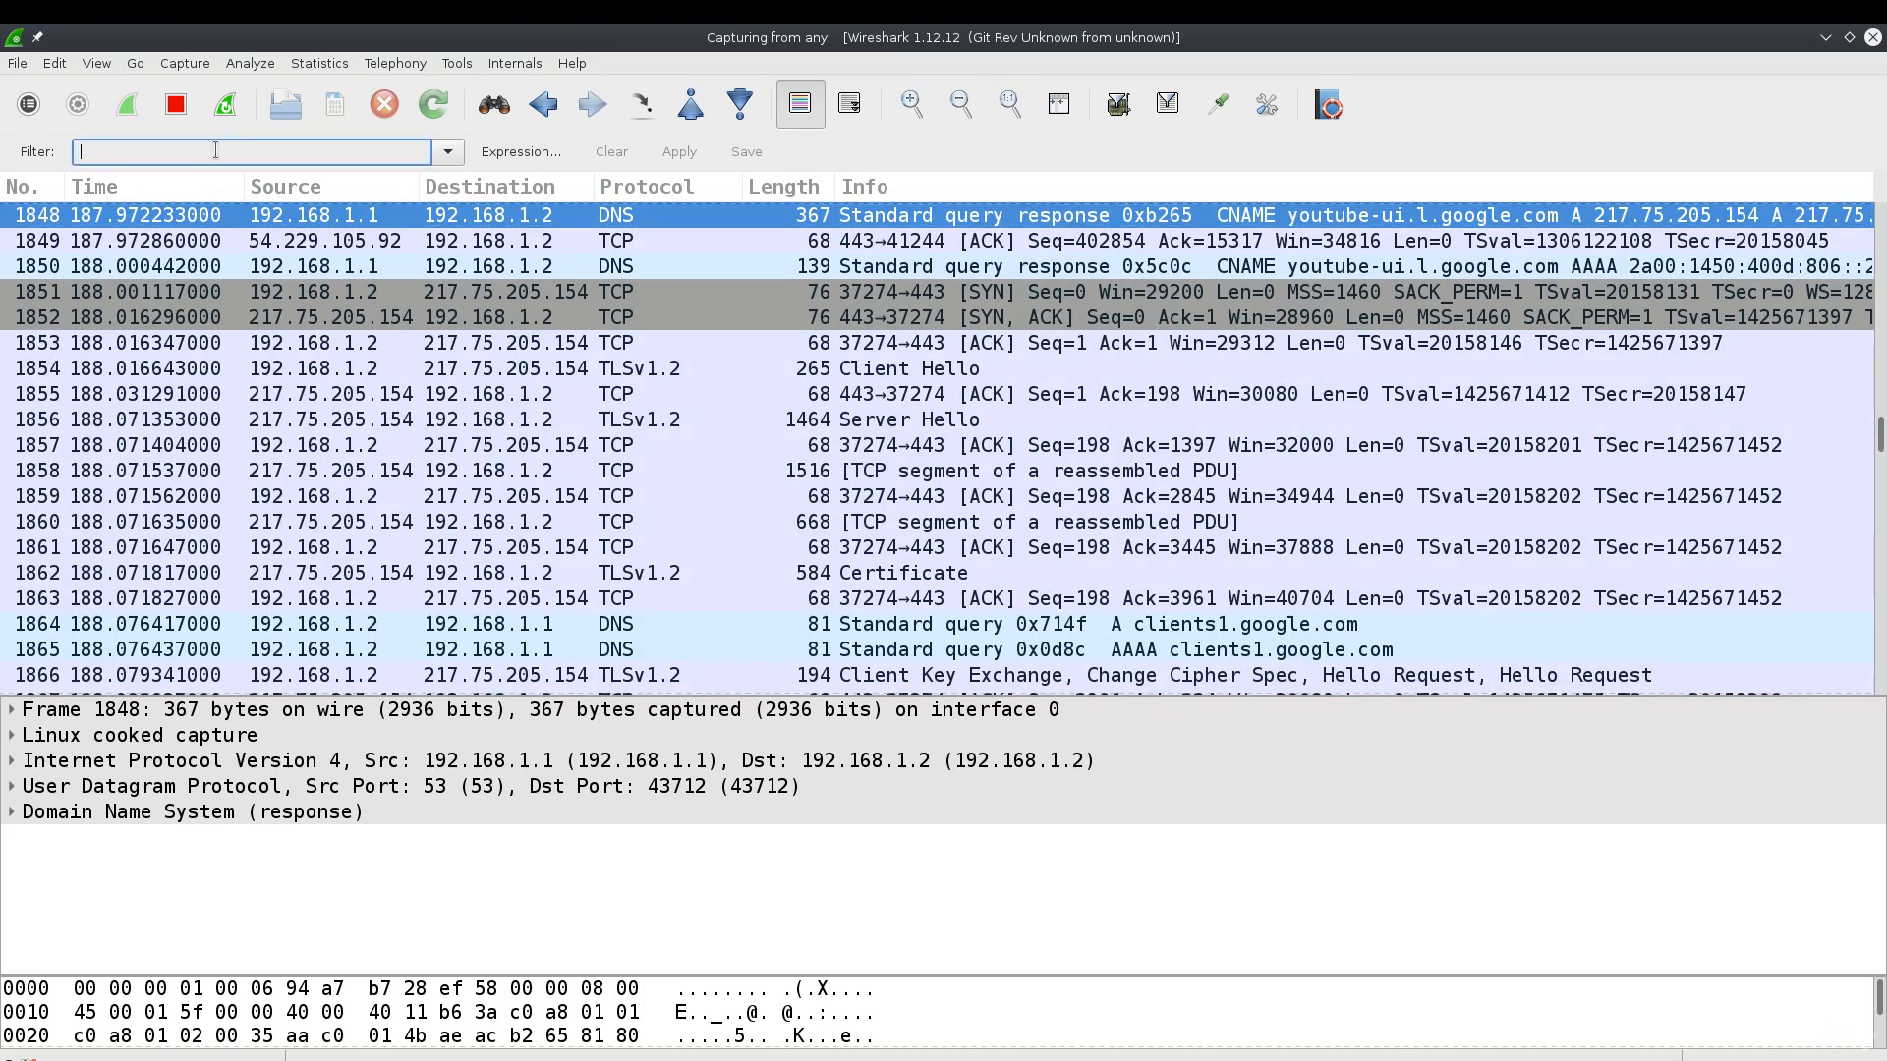
text(ip.dst ==)
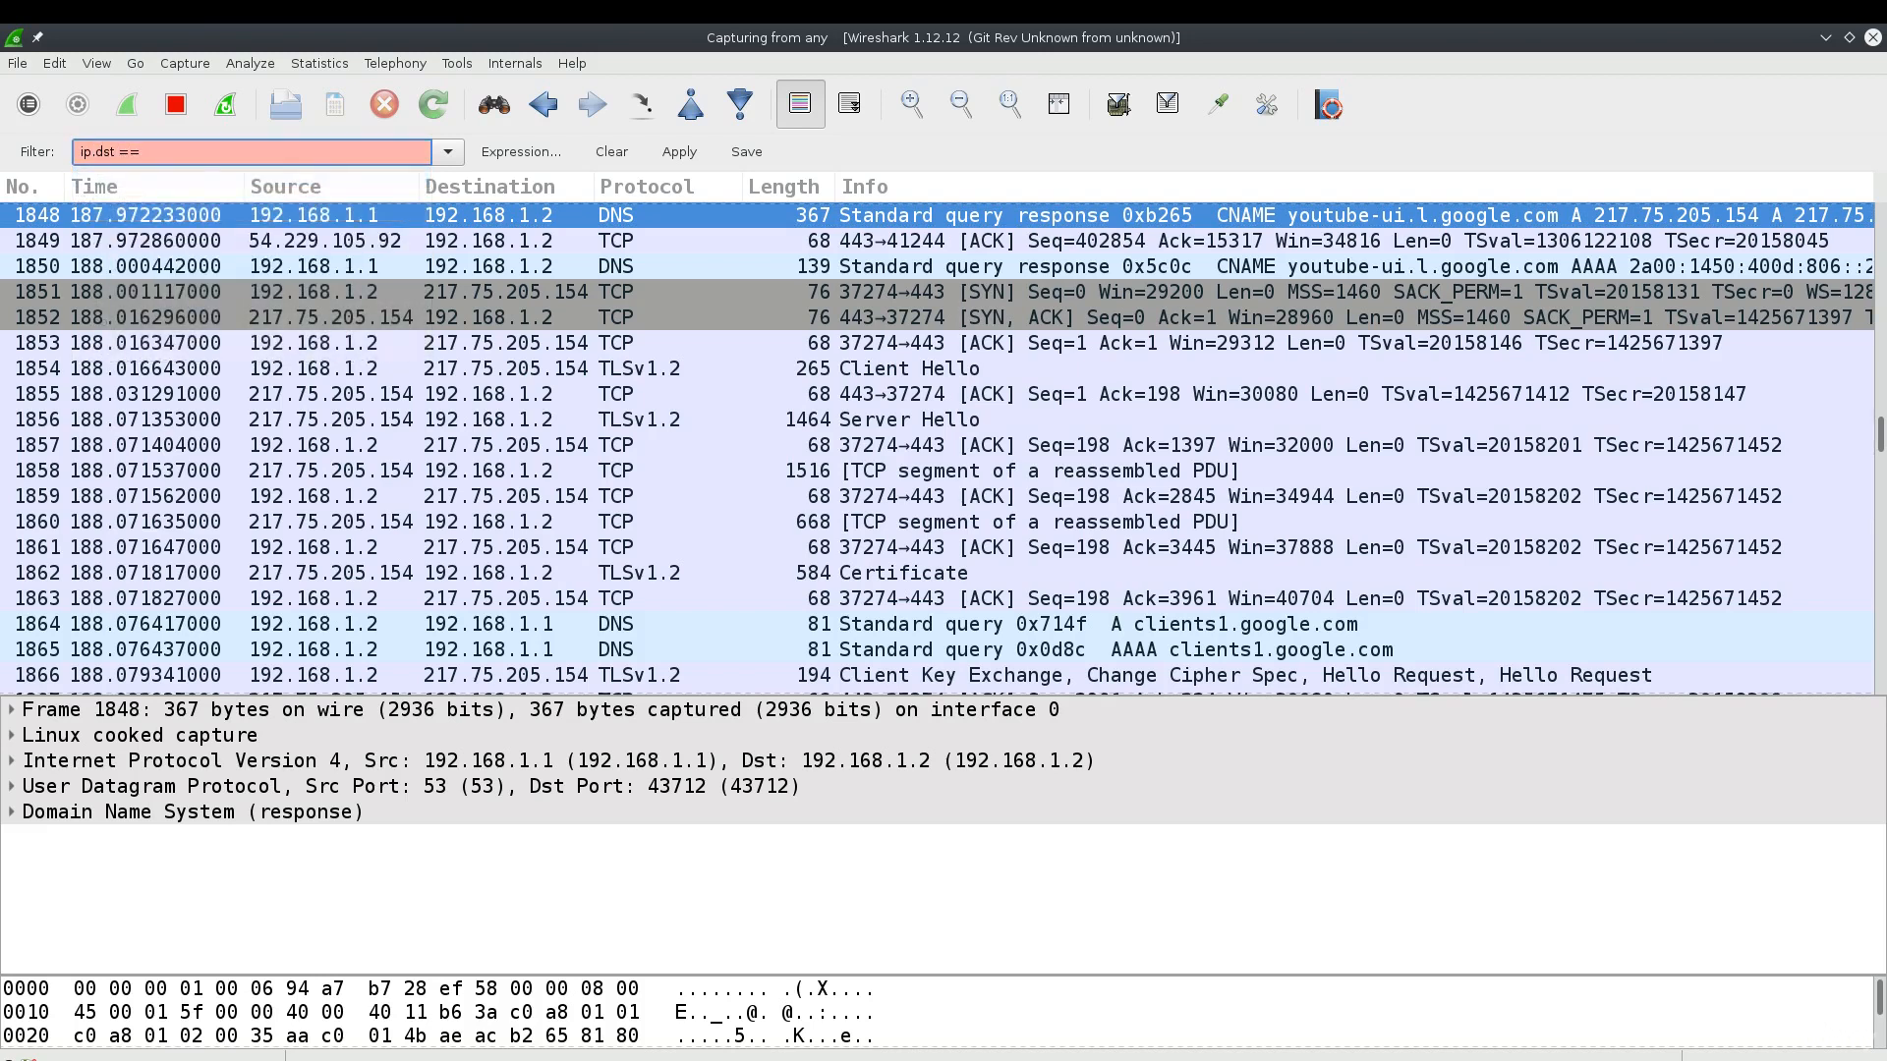
text( 54.229.105.92)
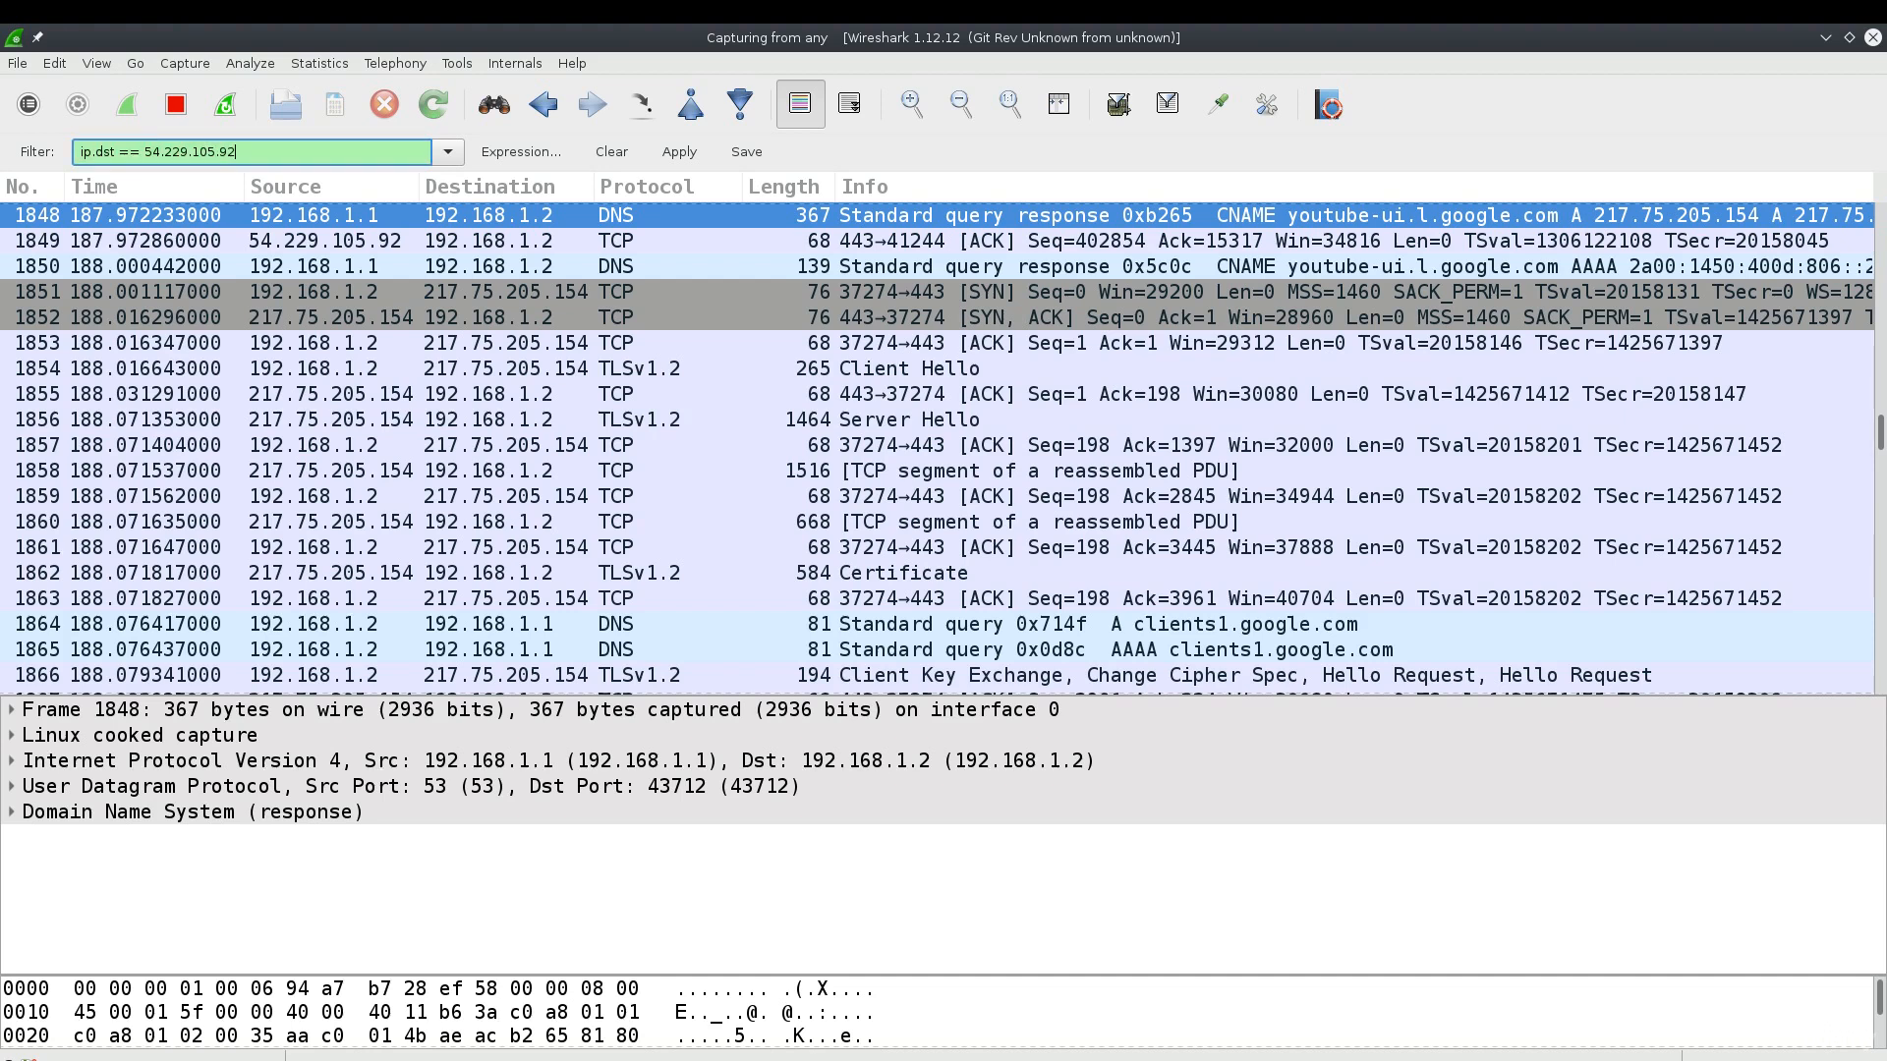
key(Return)
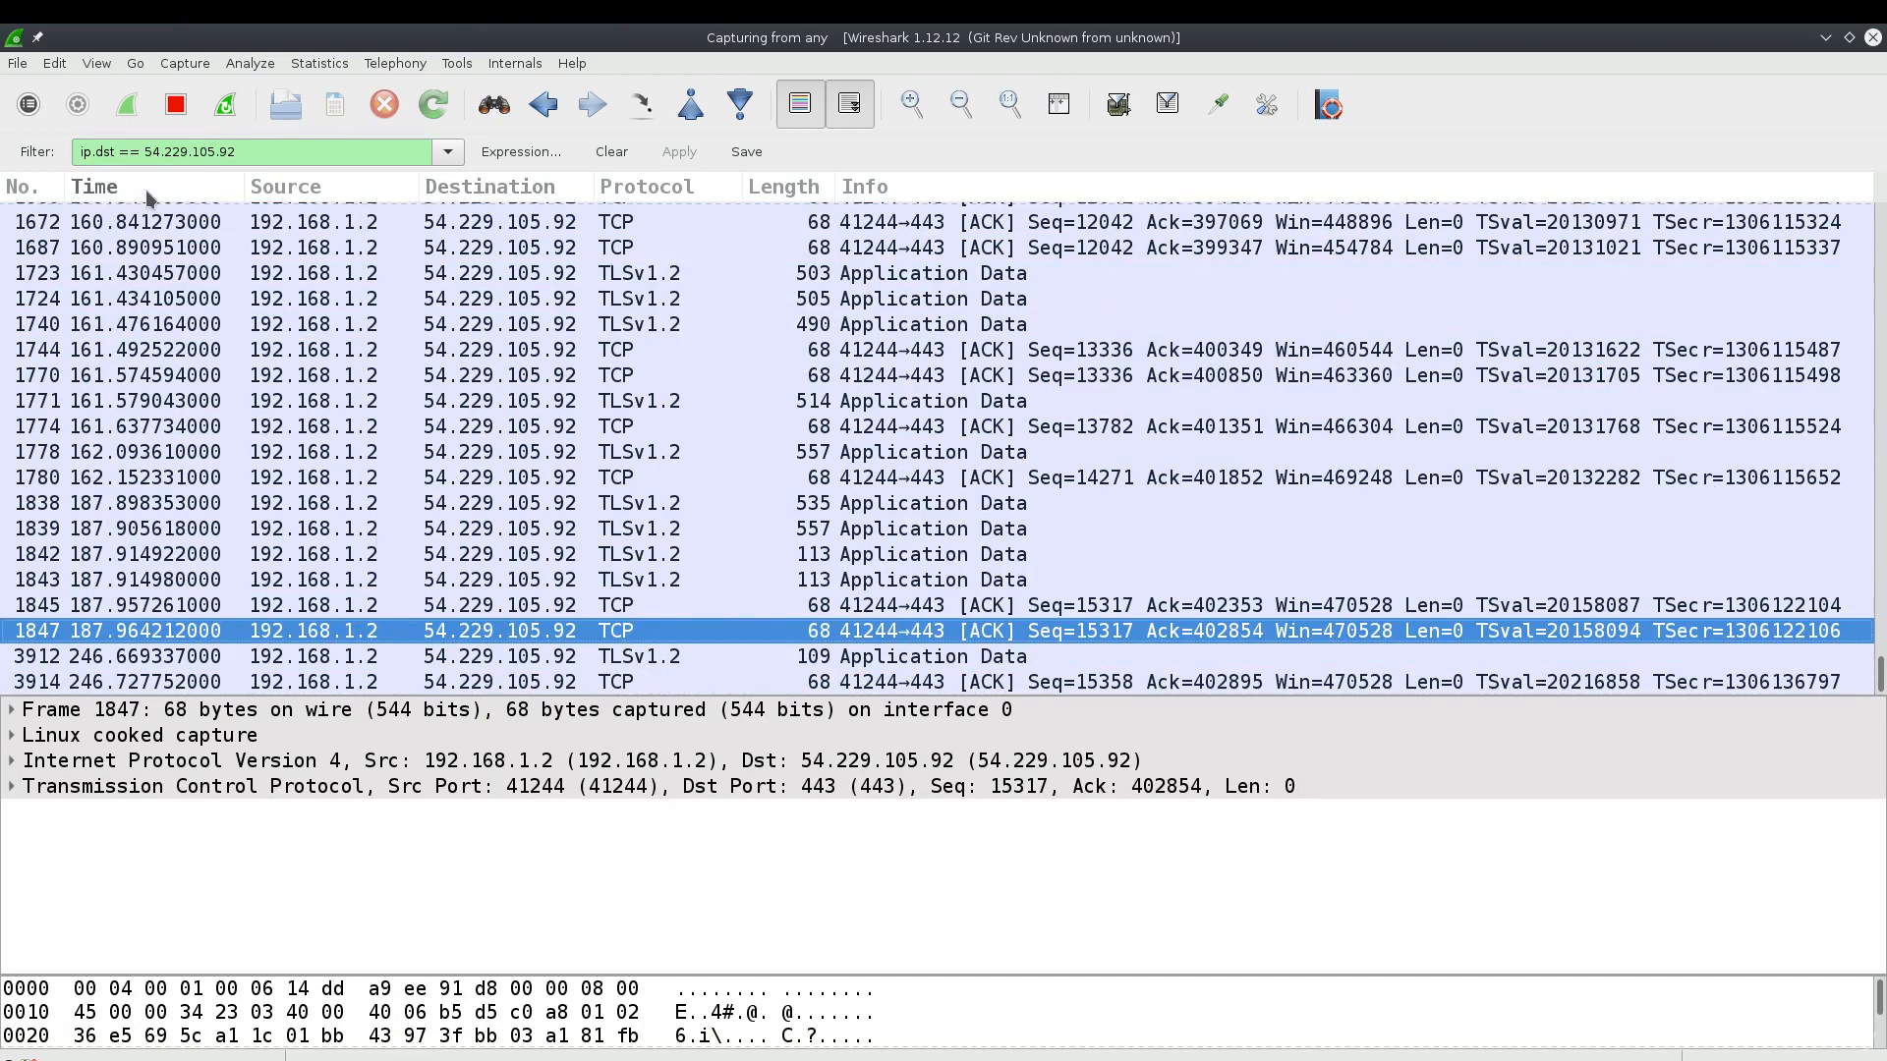
Examine the packets sent to 54.229.105.92, including the TLS handshake, reset and duplicate ACK packets.
scroll(553, 447, up, 15)
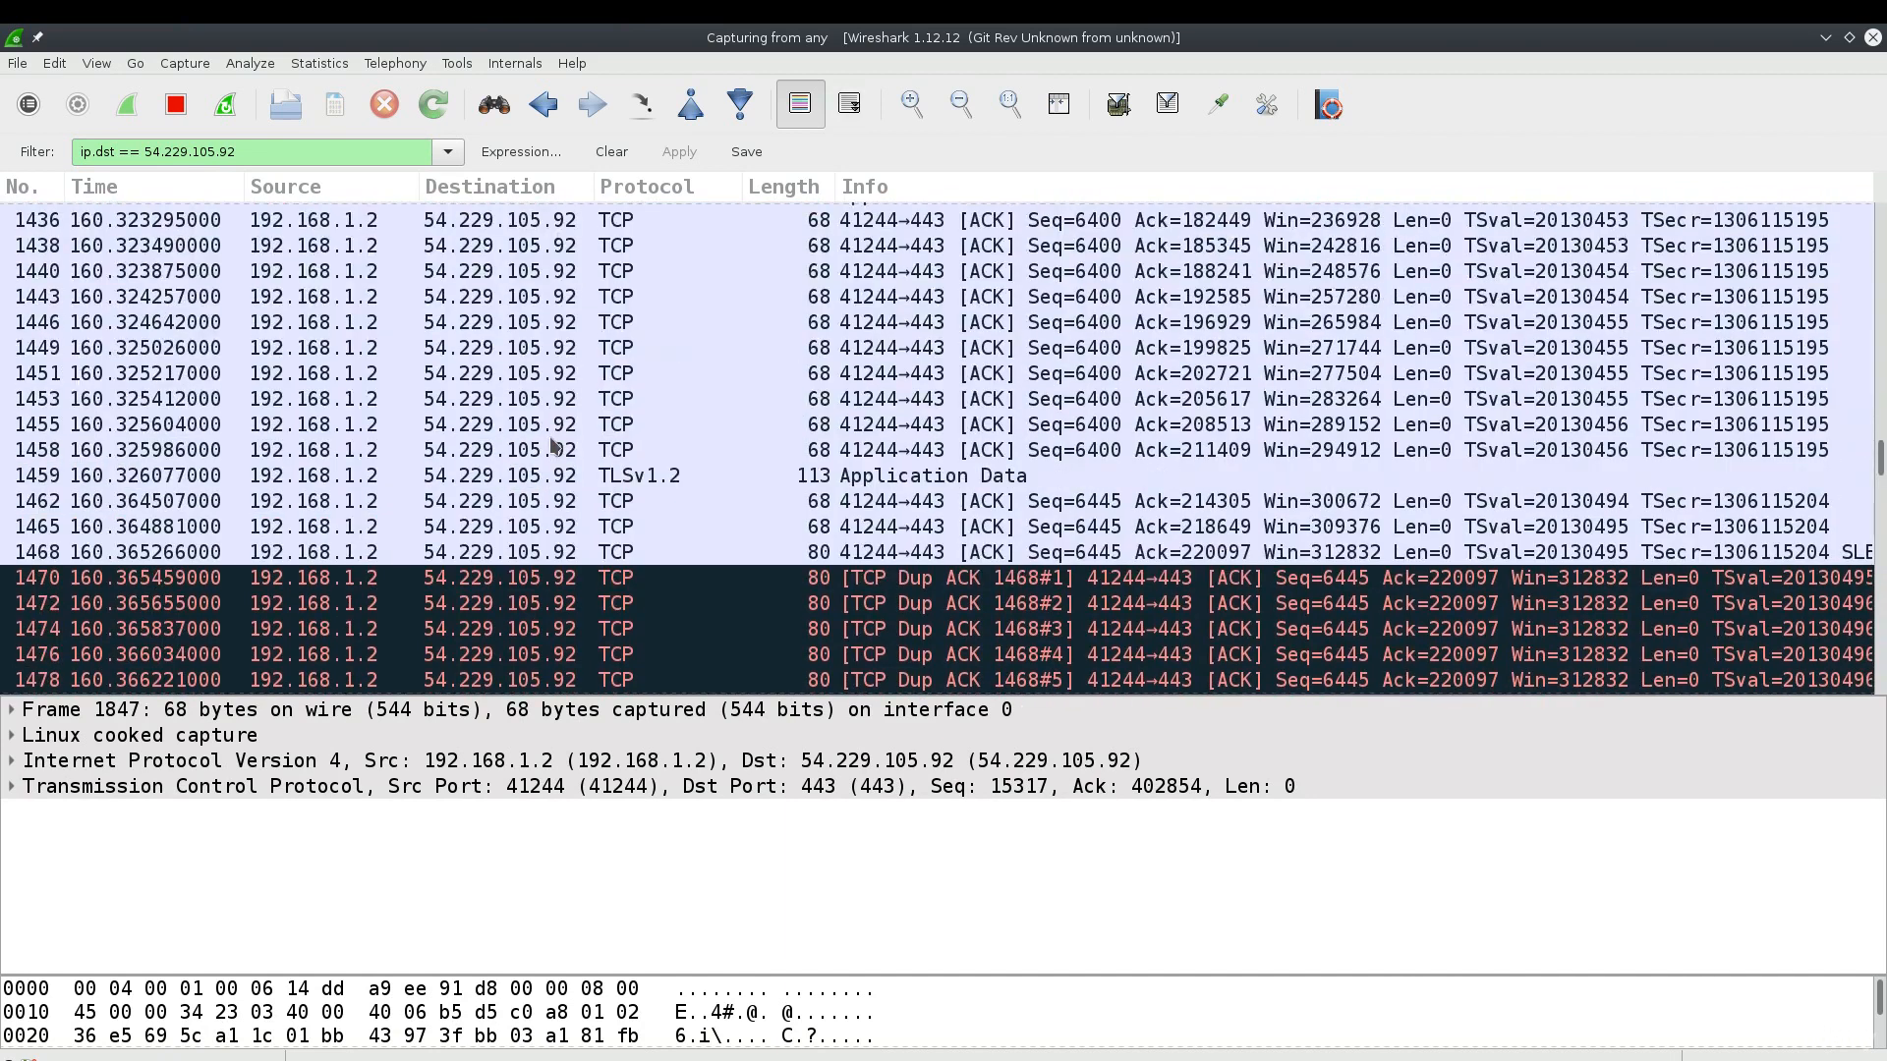
scroll(511, 563, up, 20)
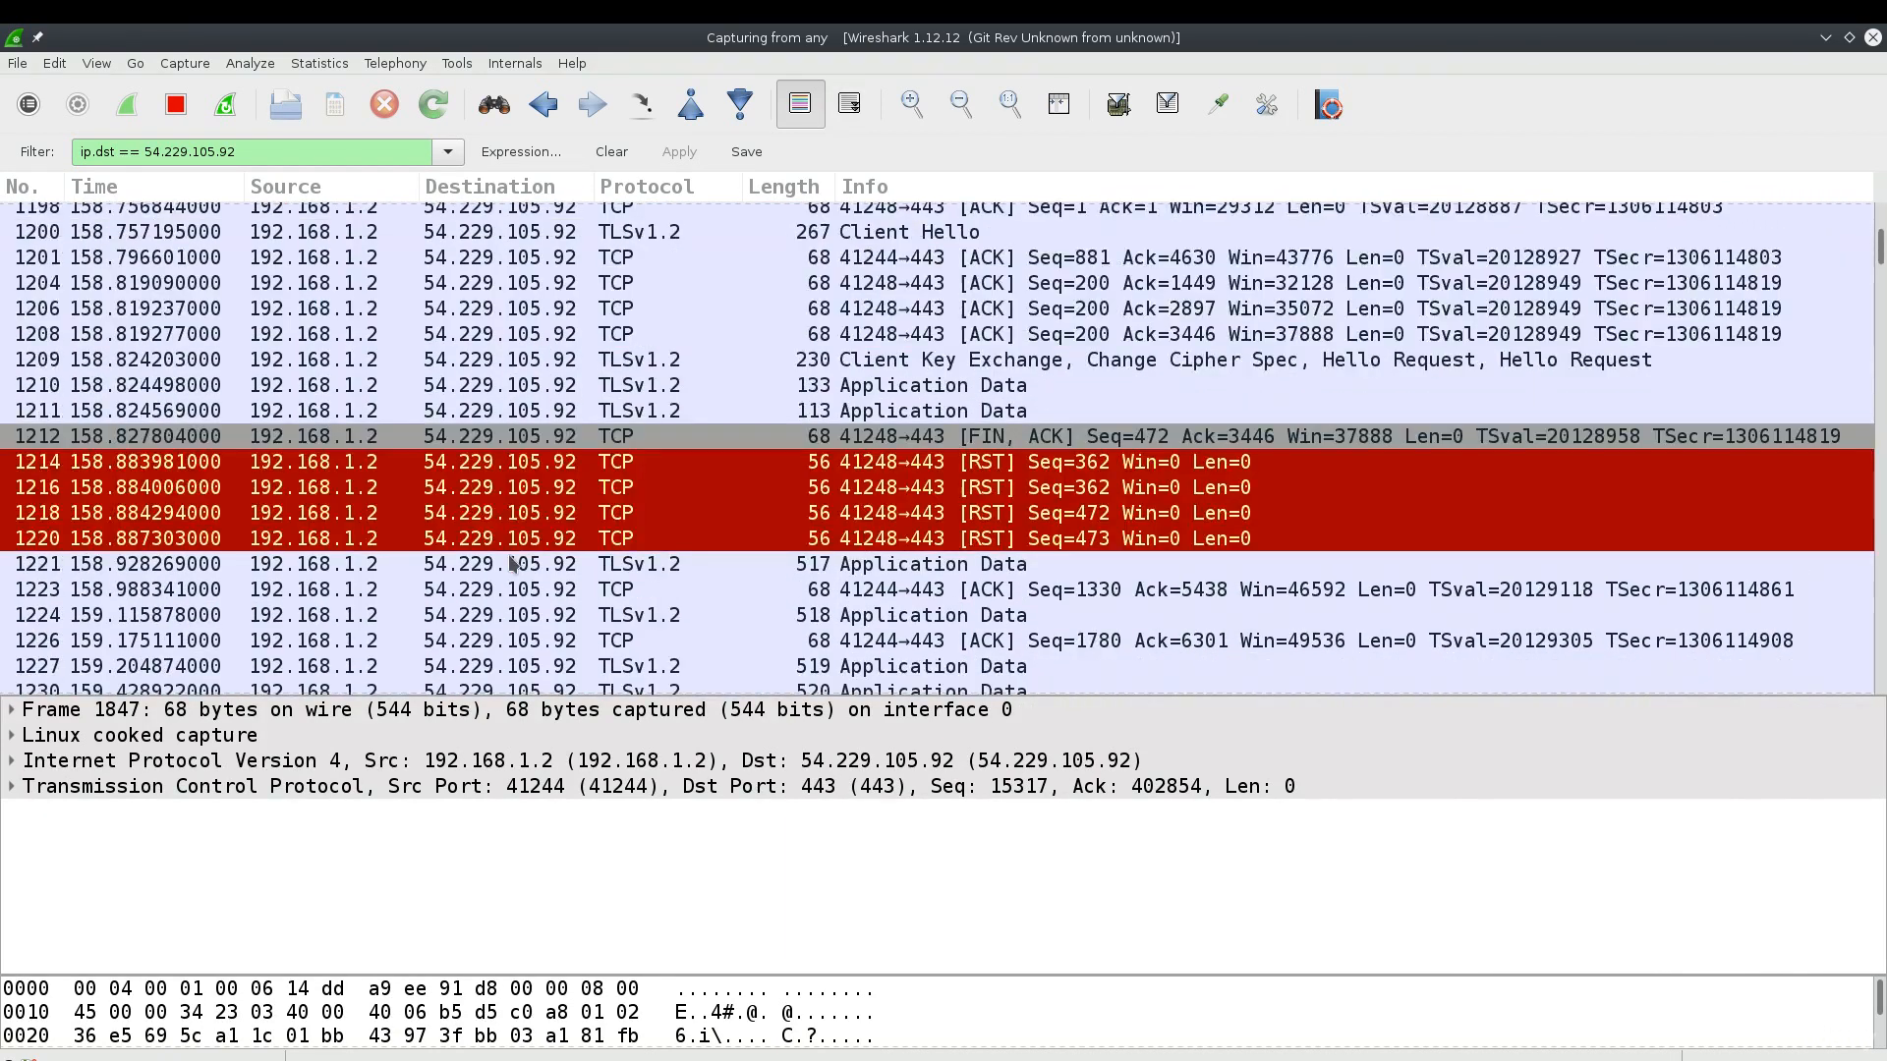
scroll(511, 563, up, 5)
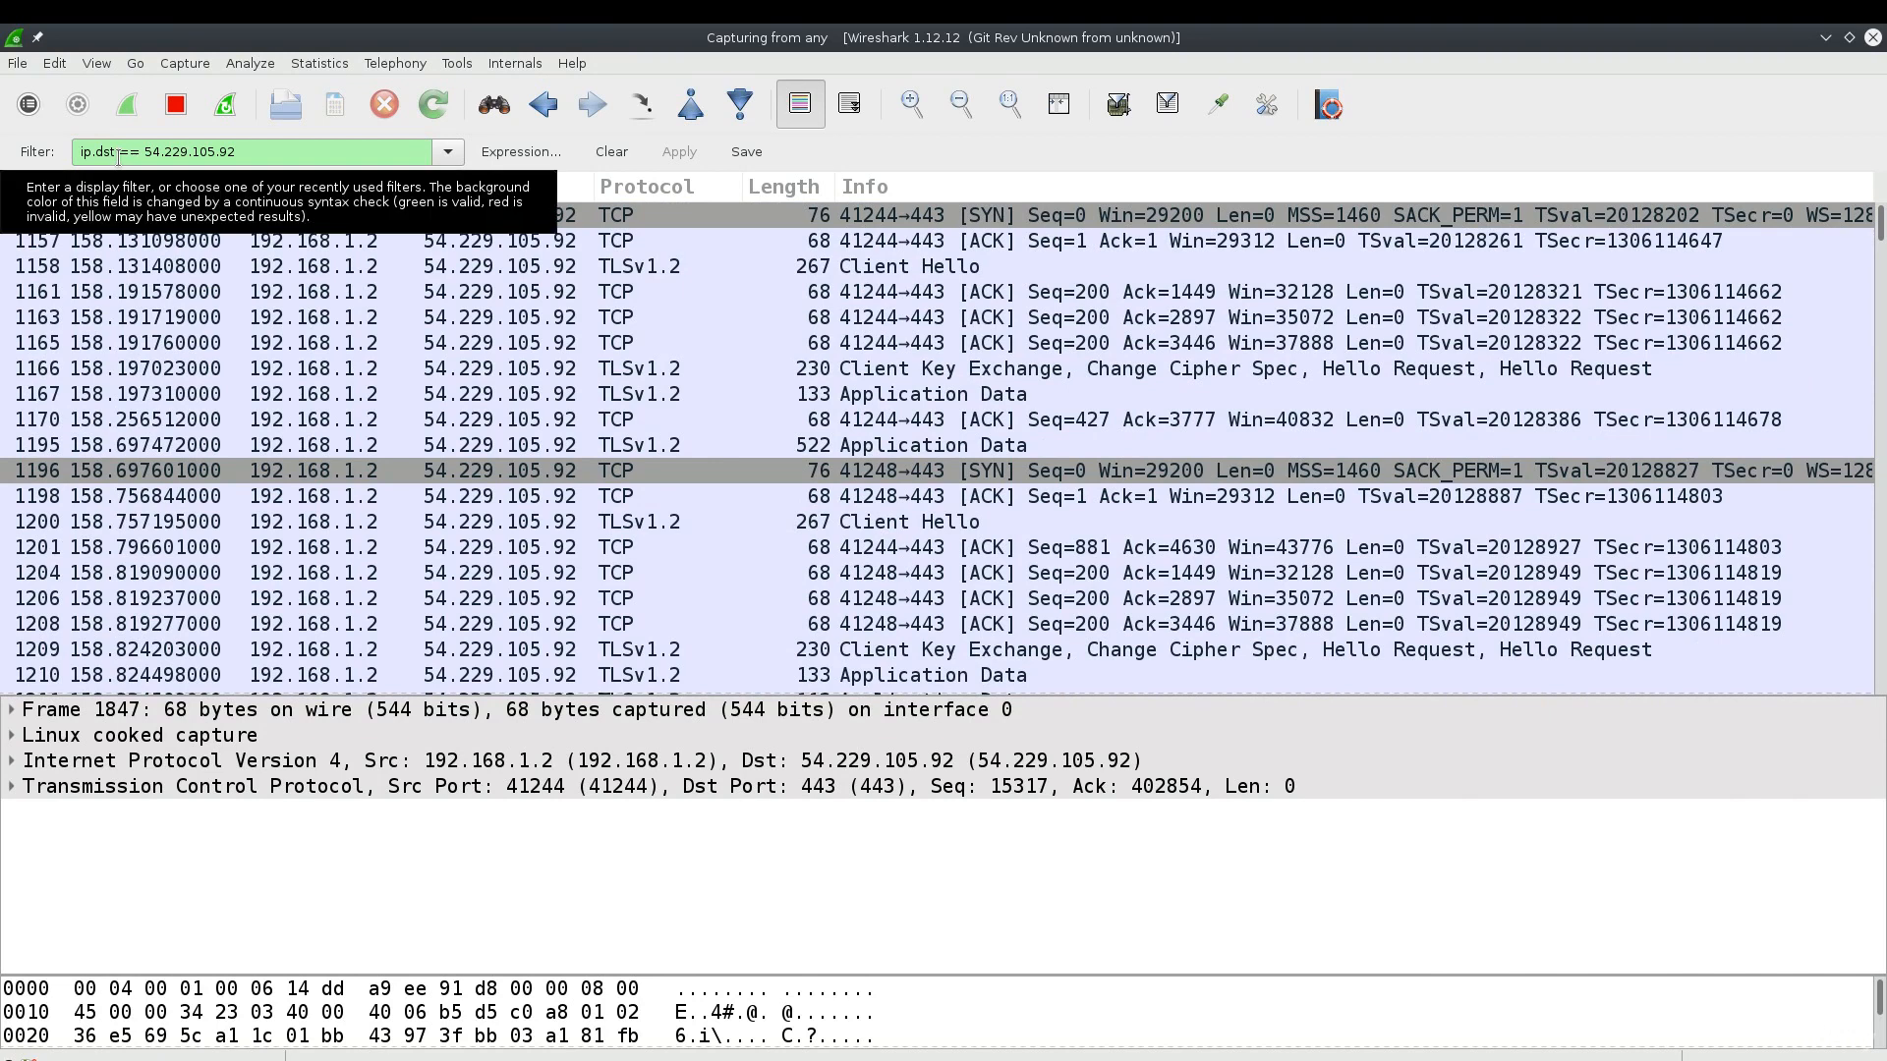
scroll(338, 281, down, 9)
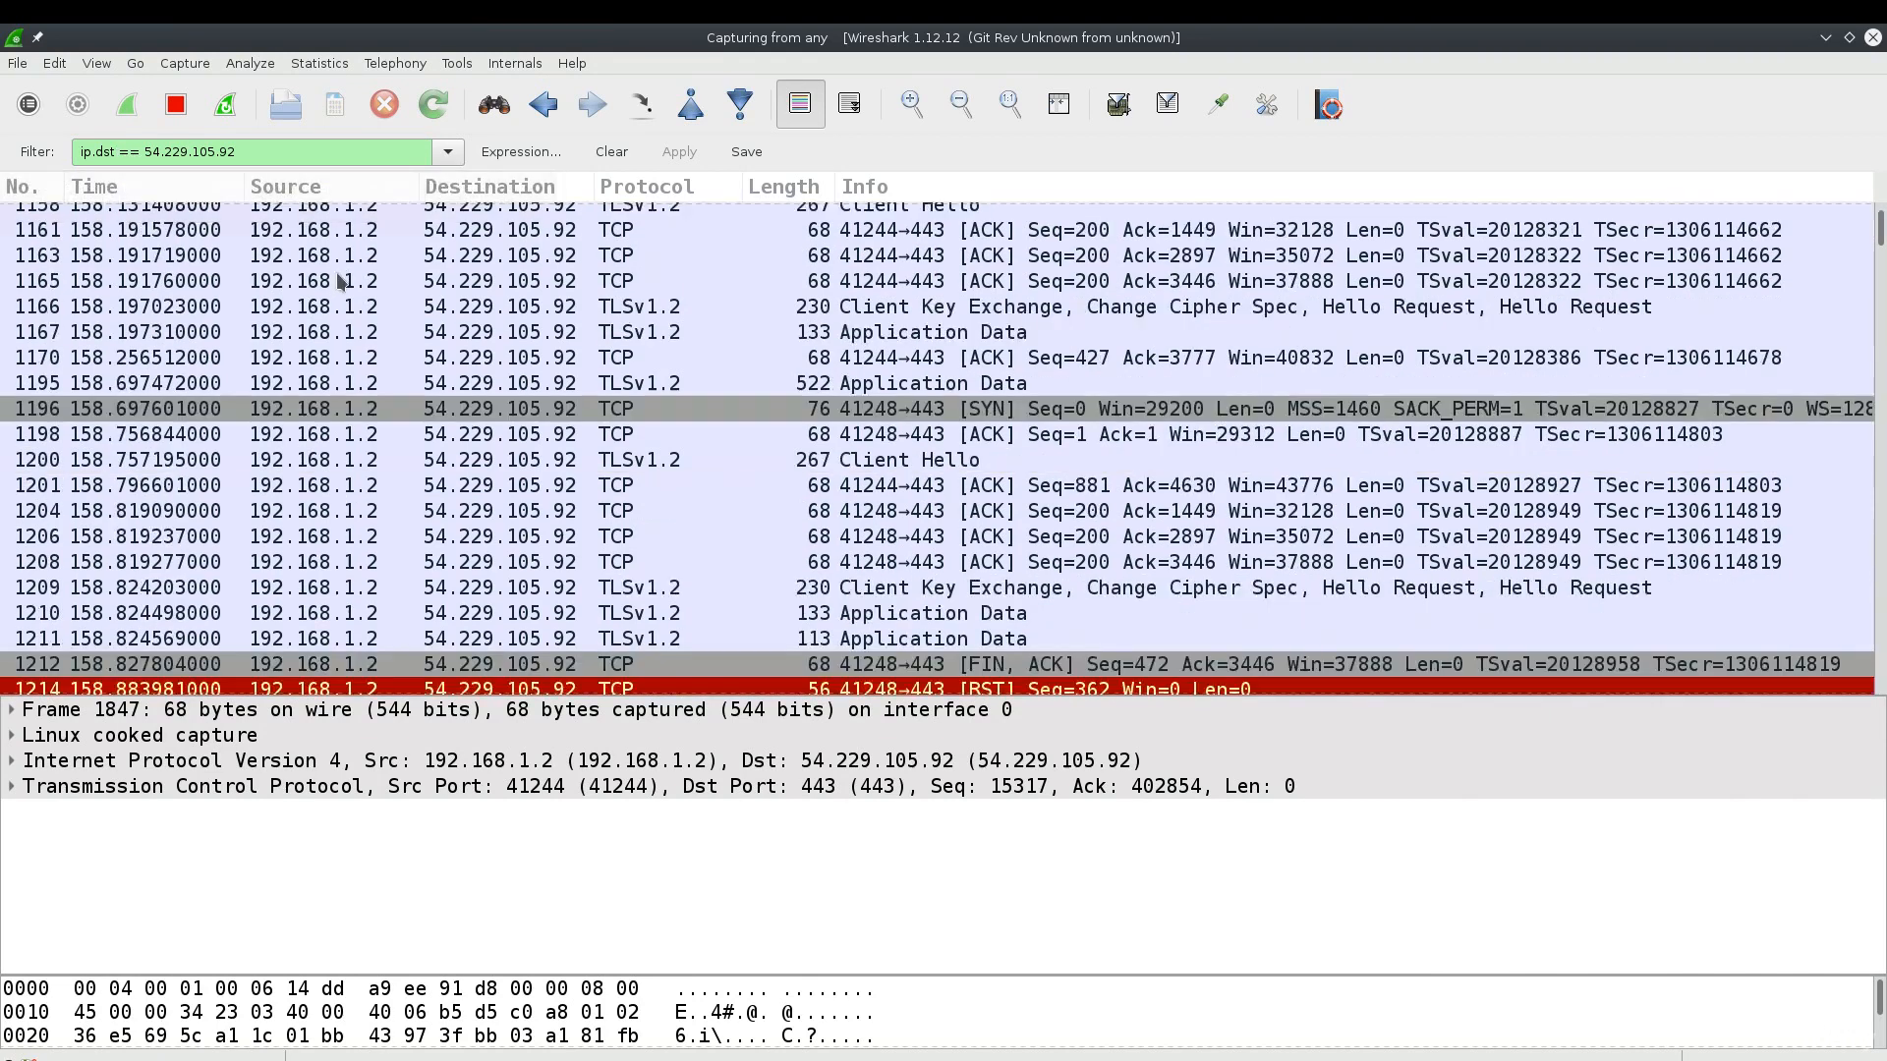
scroll(339, 280, down, 5)
scroll(338, 280, up, 1)
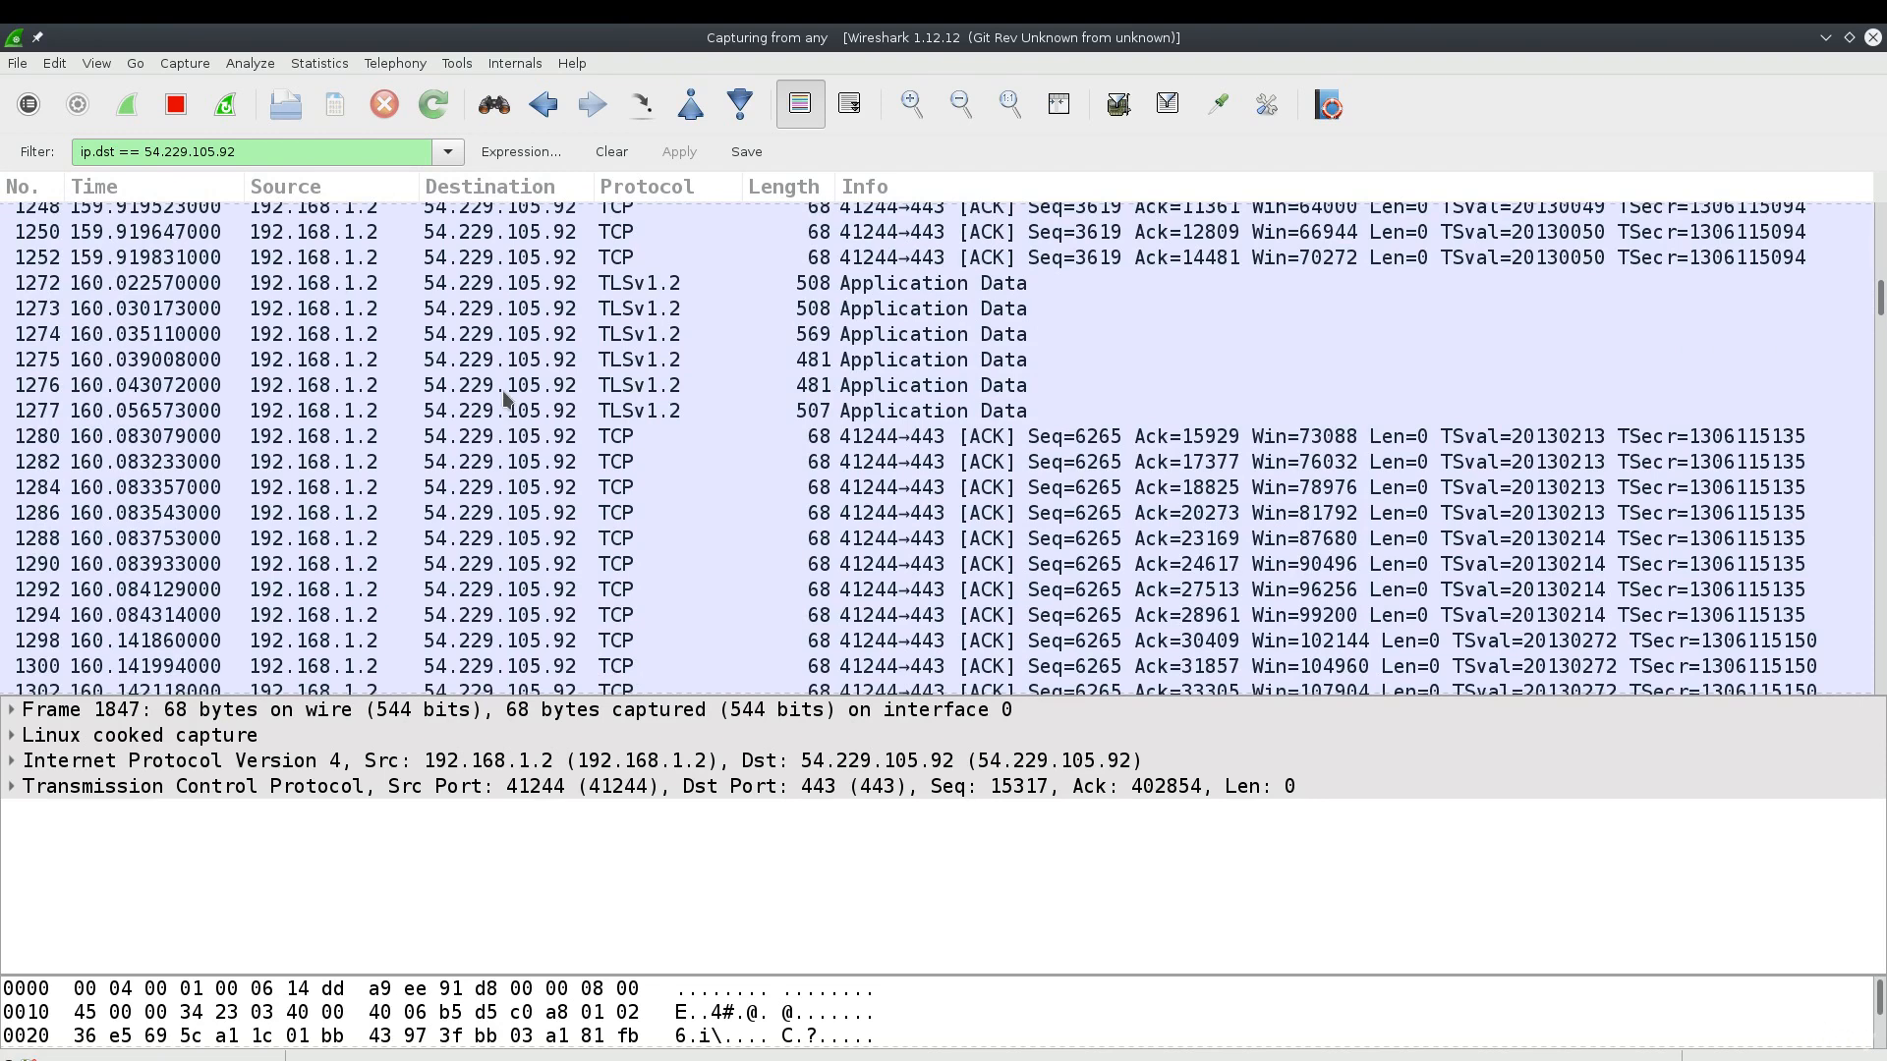
scroll(504, 393, down, 10)
scroll(505, 397, down, 12)
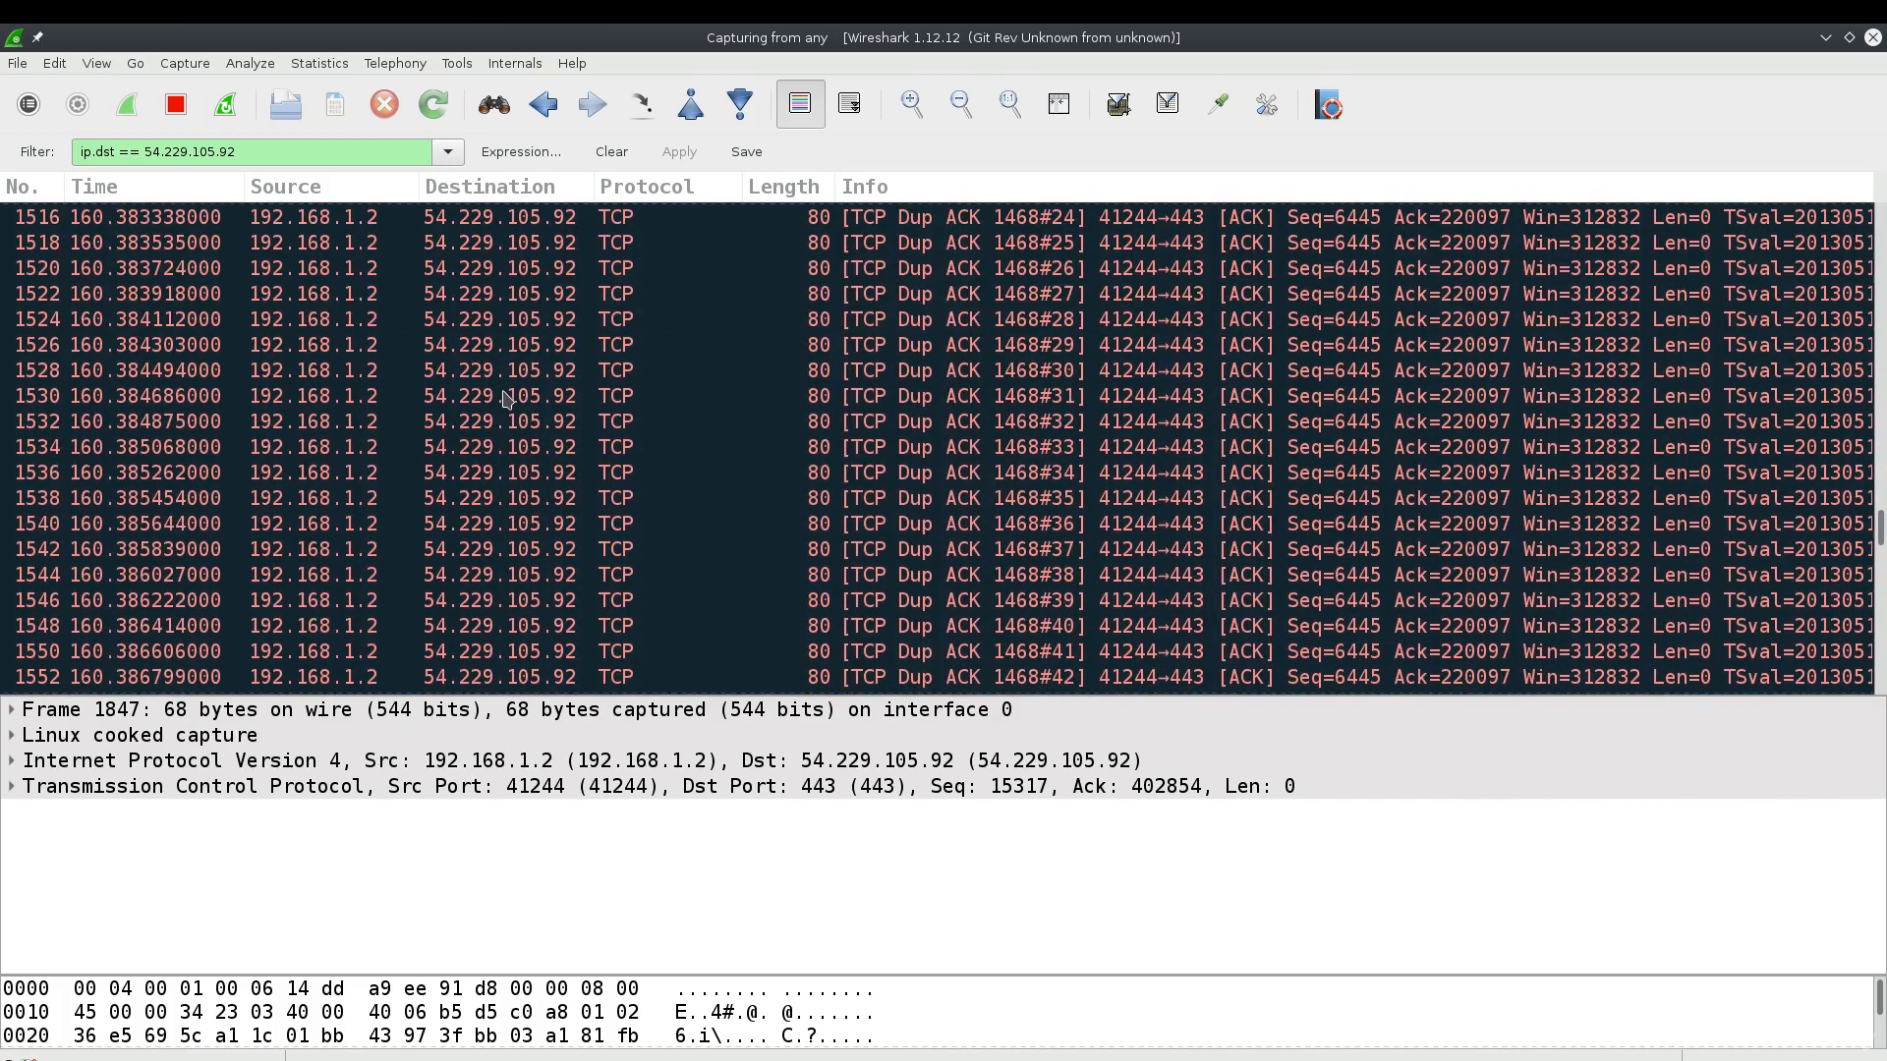
scroll(506, 398, down, 5)
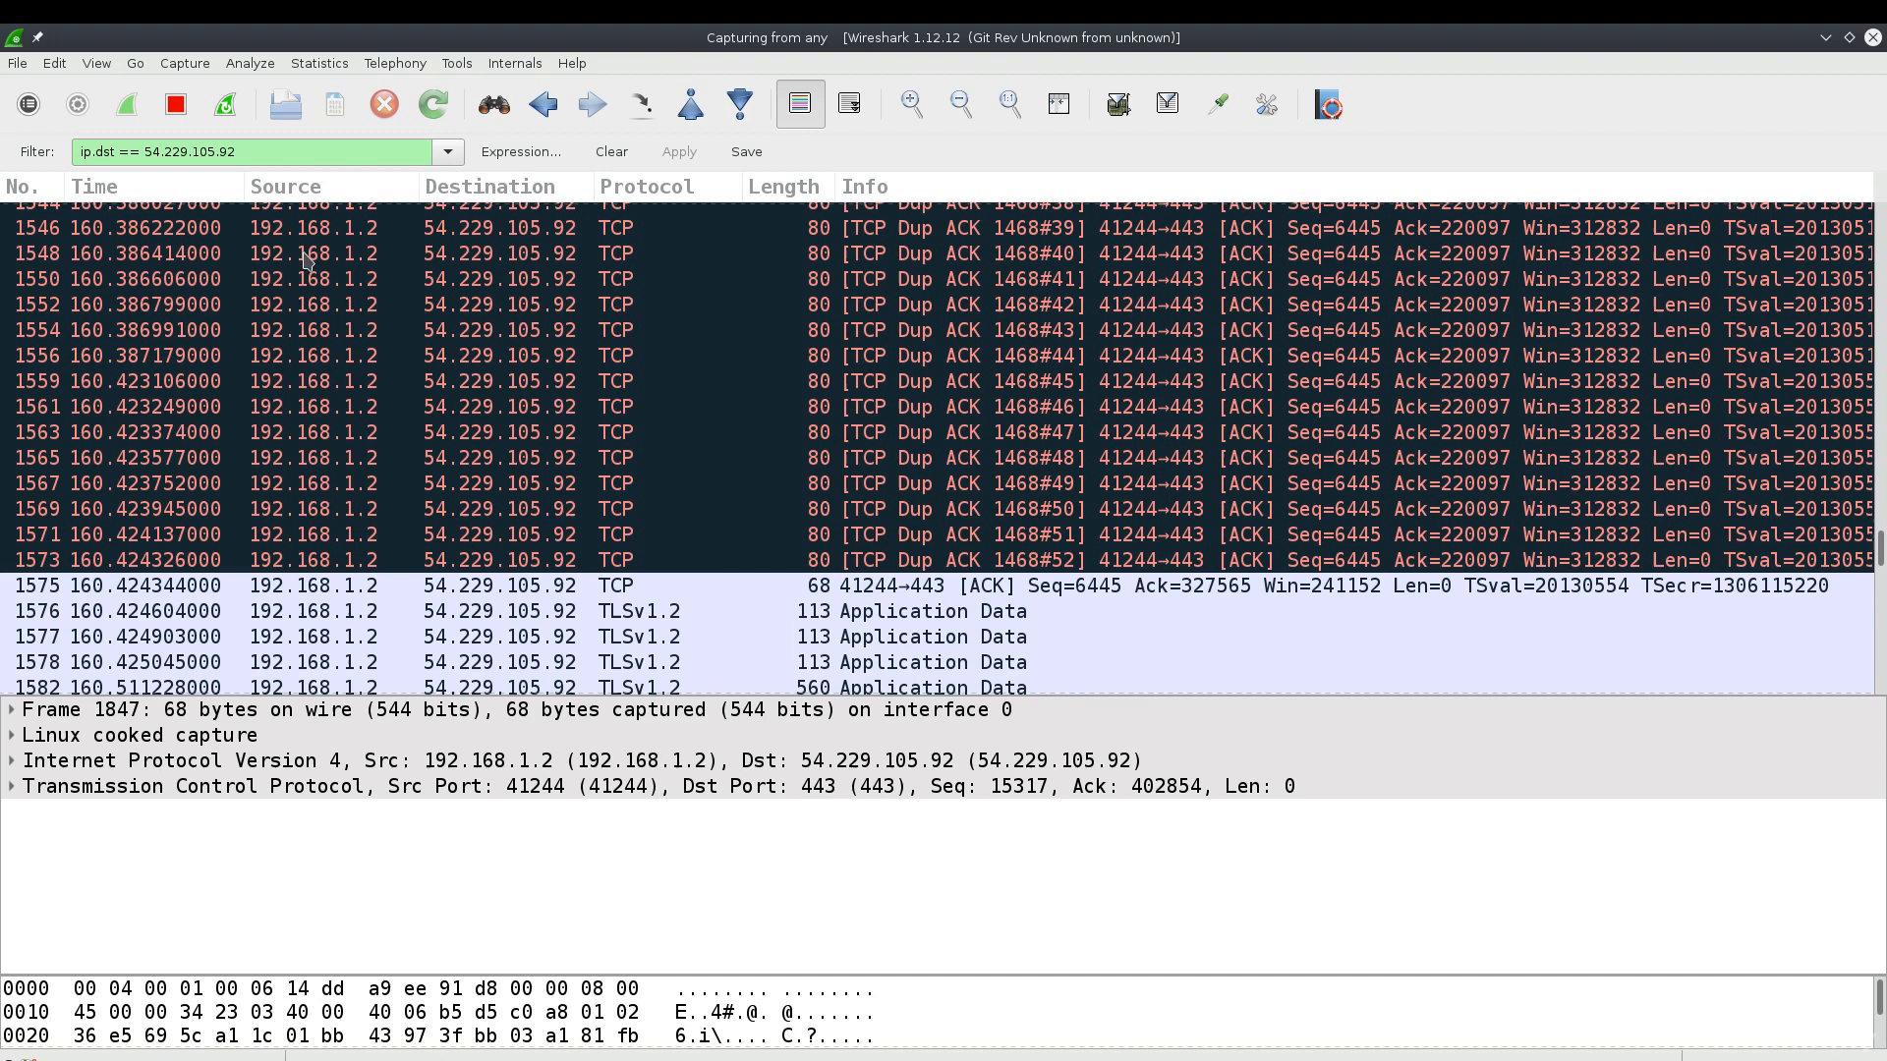
click(12, 63)
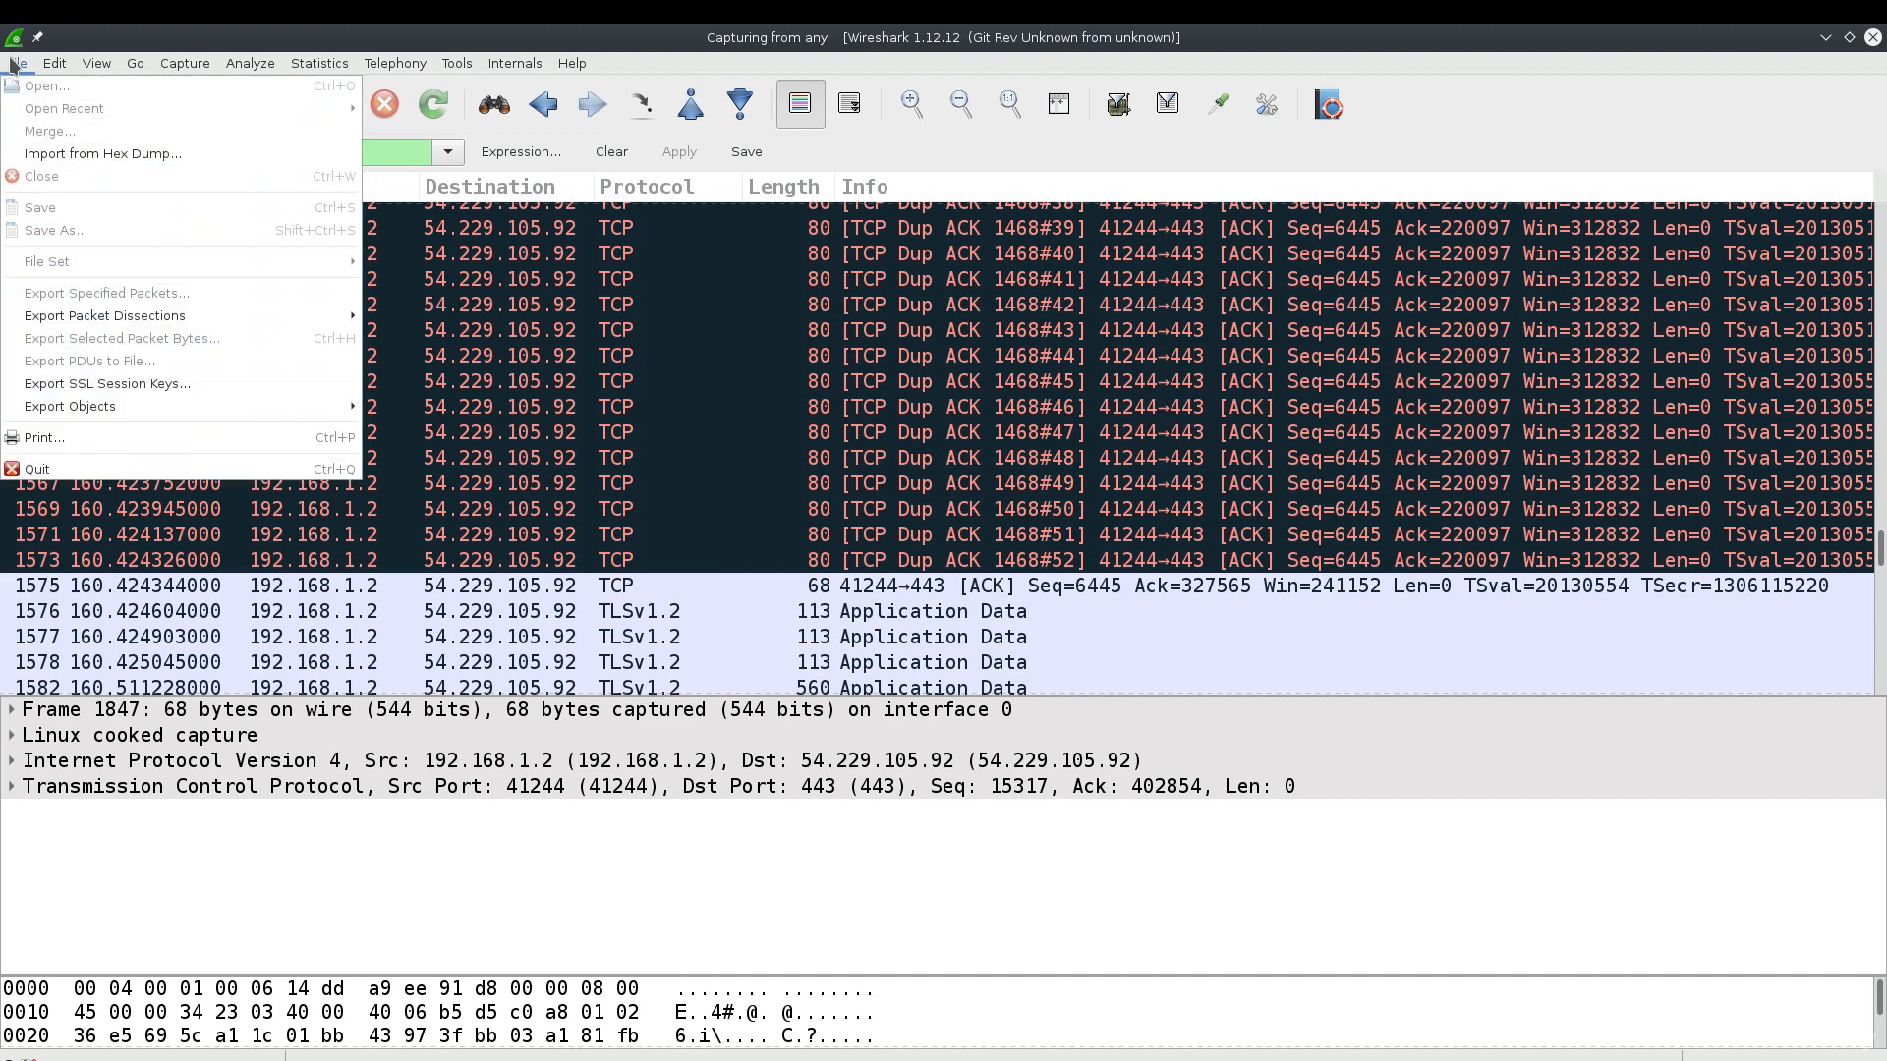
click(830, 433)
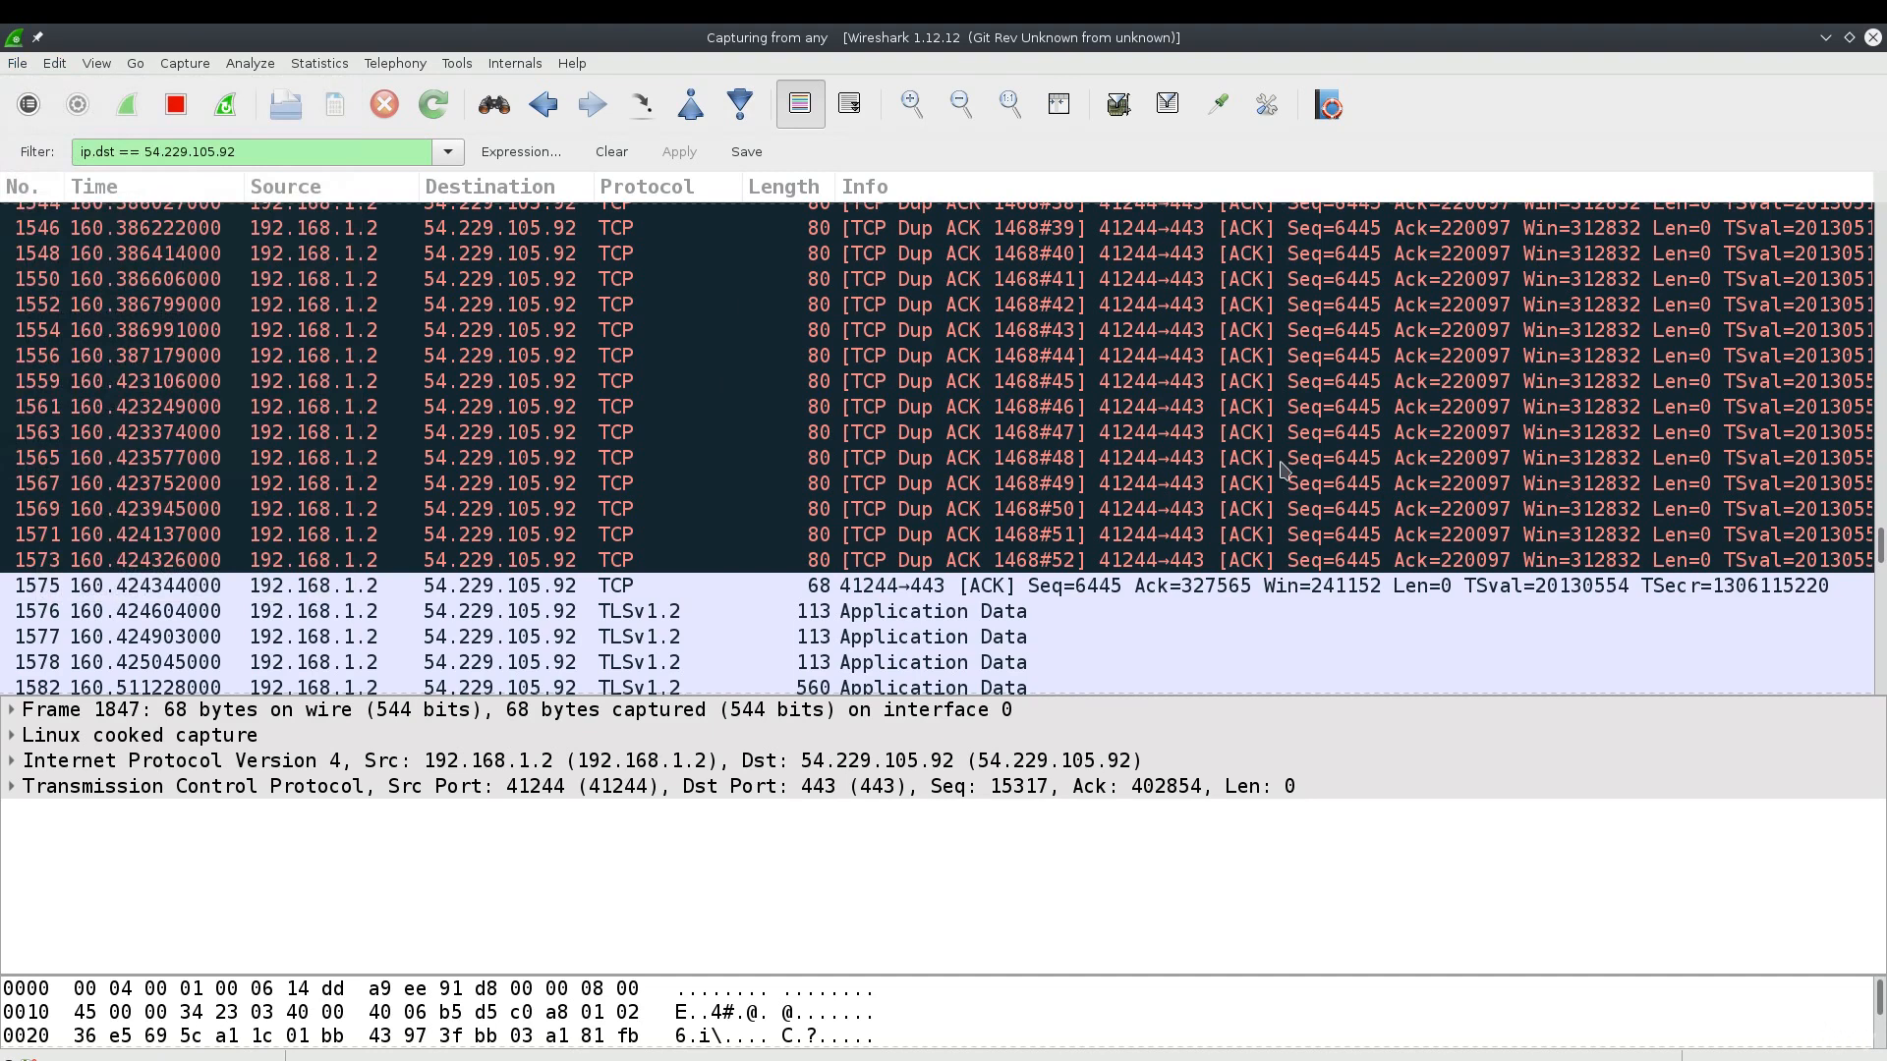
click(29, 67)
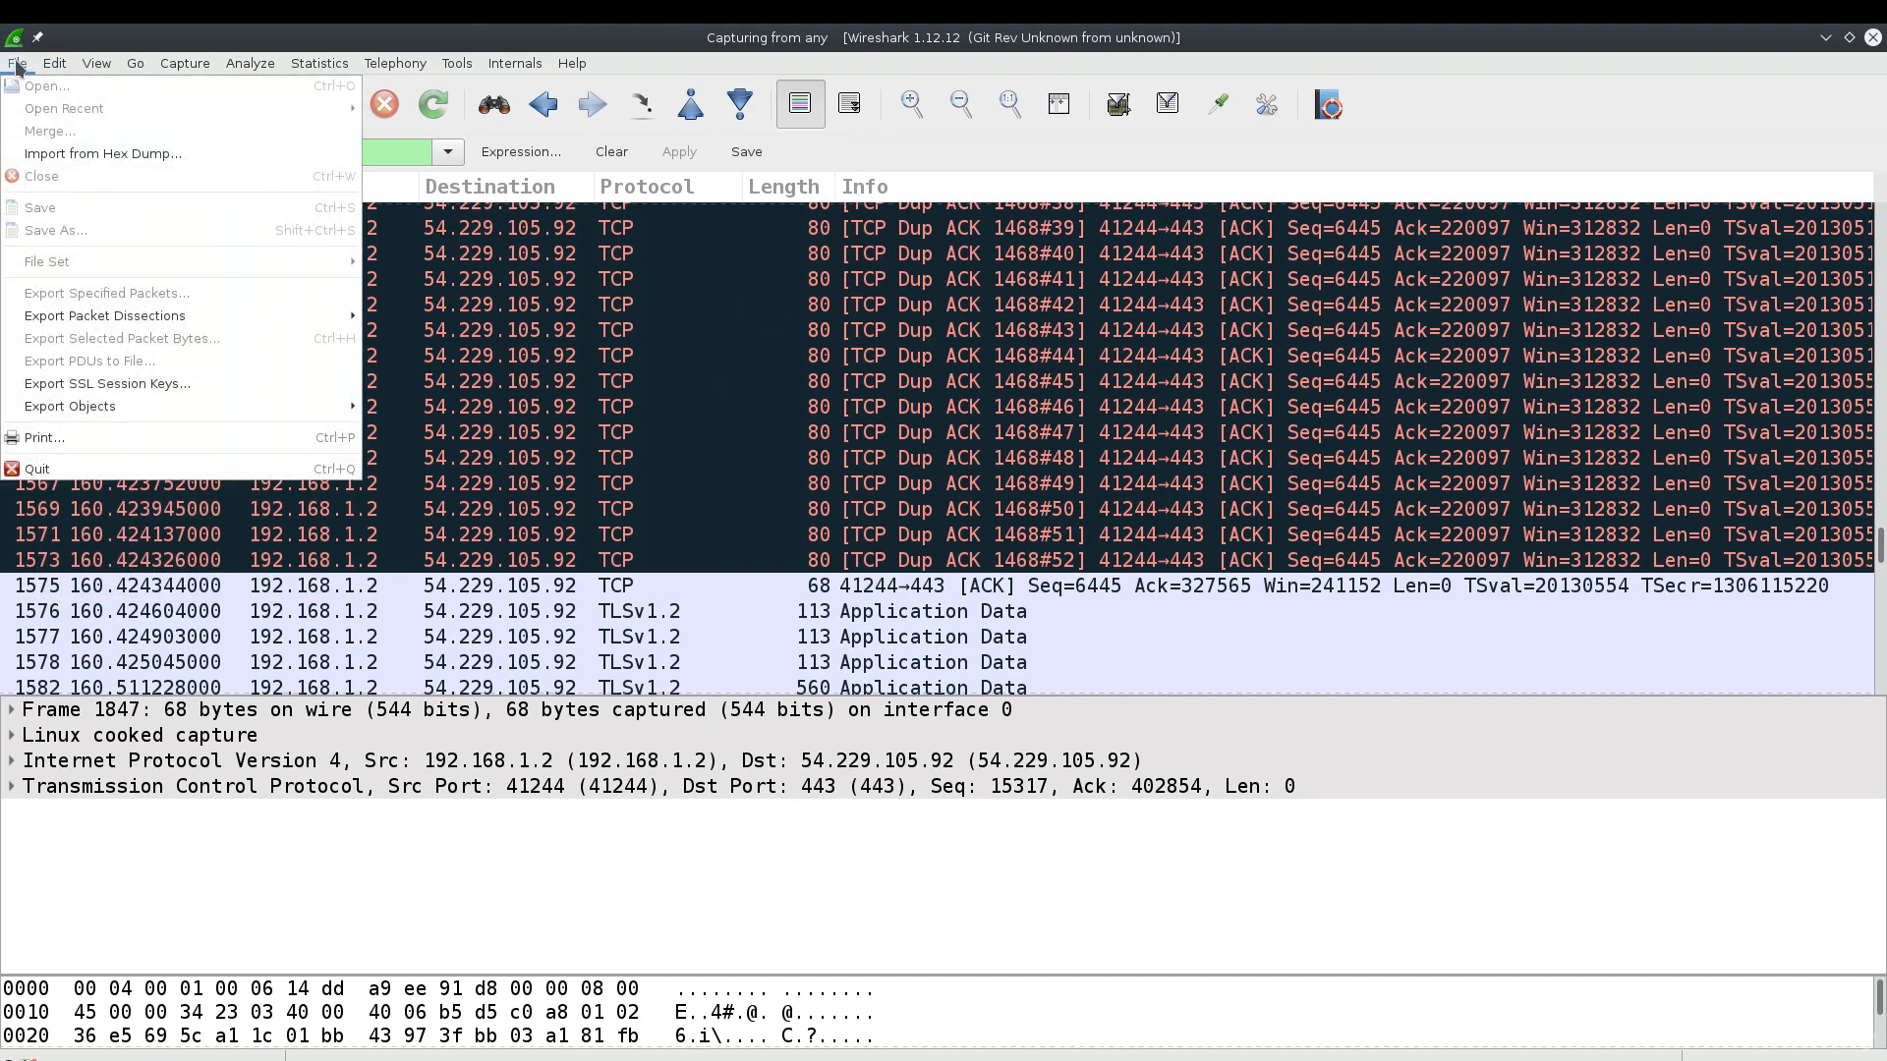
click(747, 441)
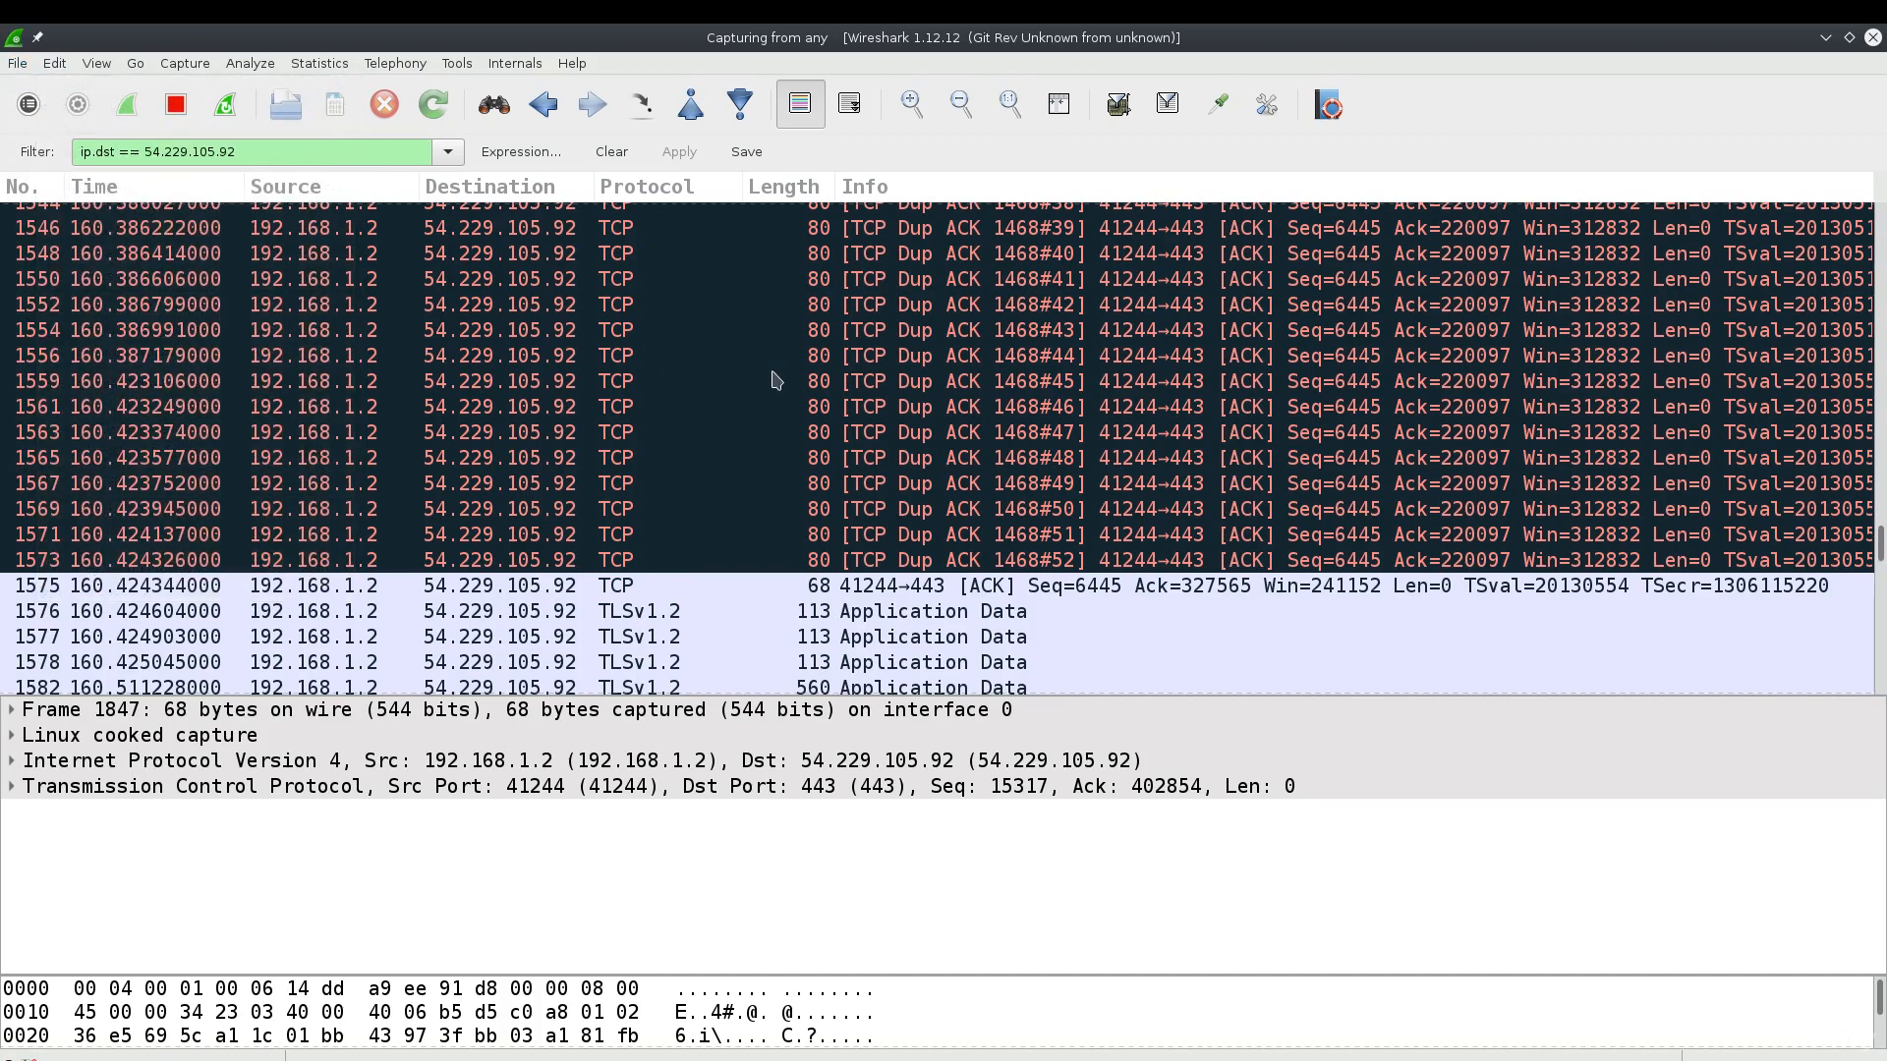
Restore the maximized capture window to a smaller size, move it lower on the desktop, and bring the Konsole terminal to the front.
double_click(985, 46)
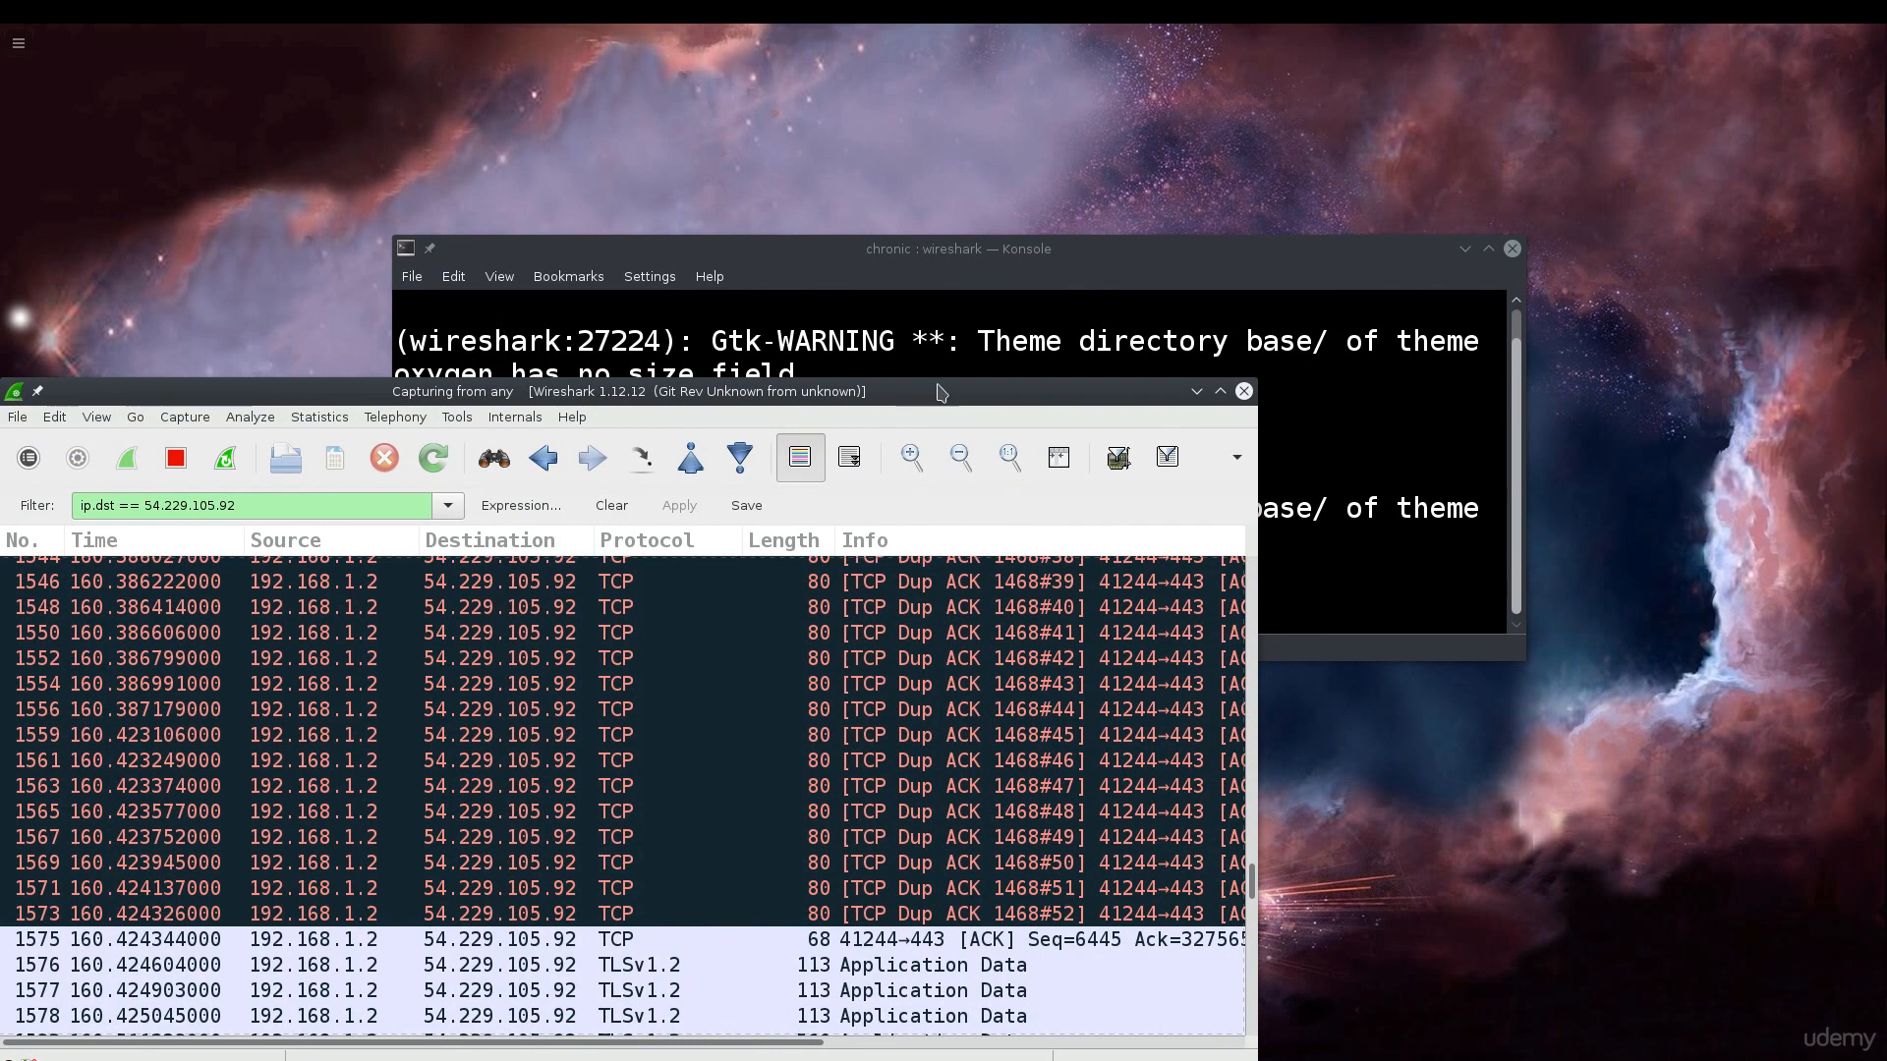
drag(888, 401, 1228, 653)
drag(912, 344, 1082, 600)
scroll(1082, 600, down, 1)
click(1096, 517)
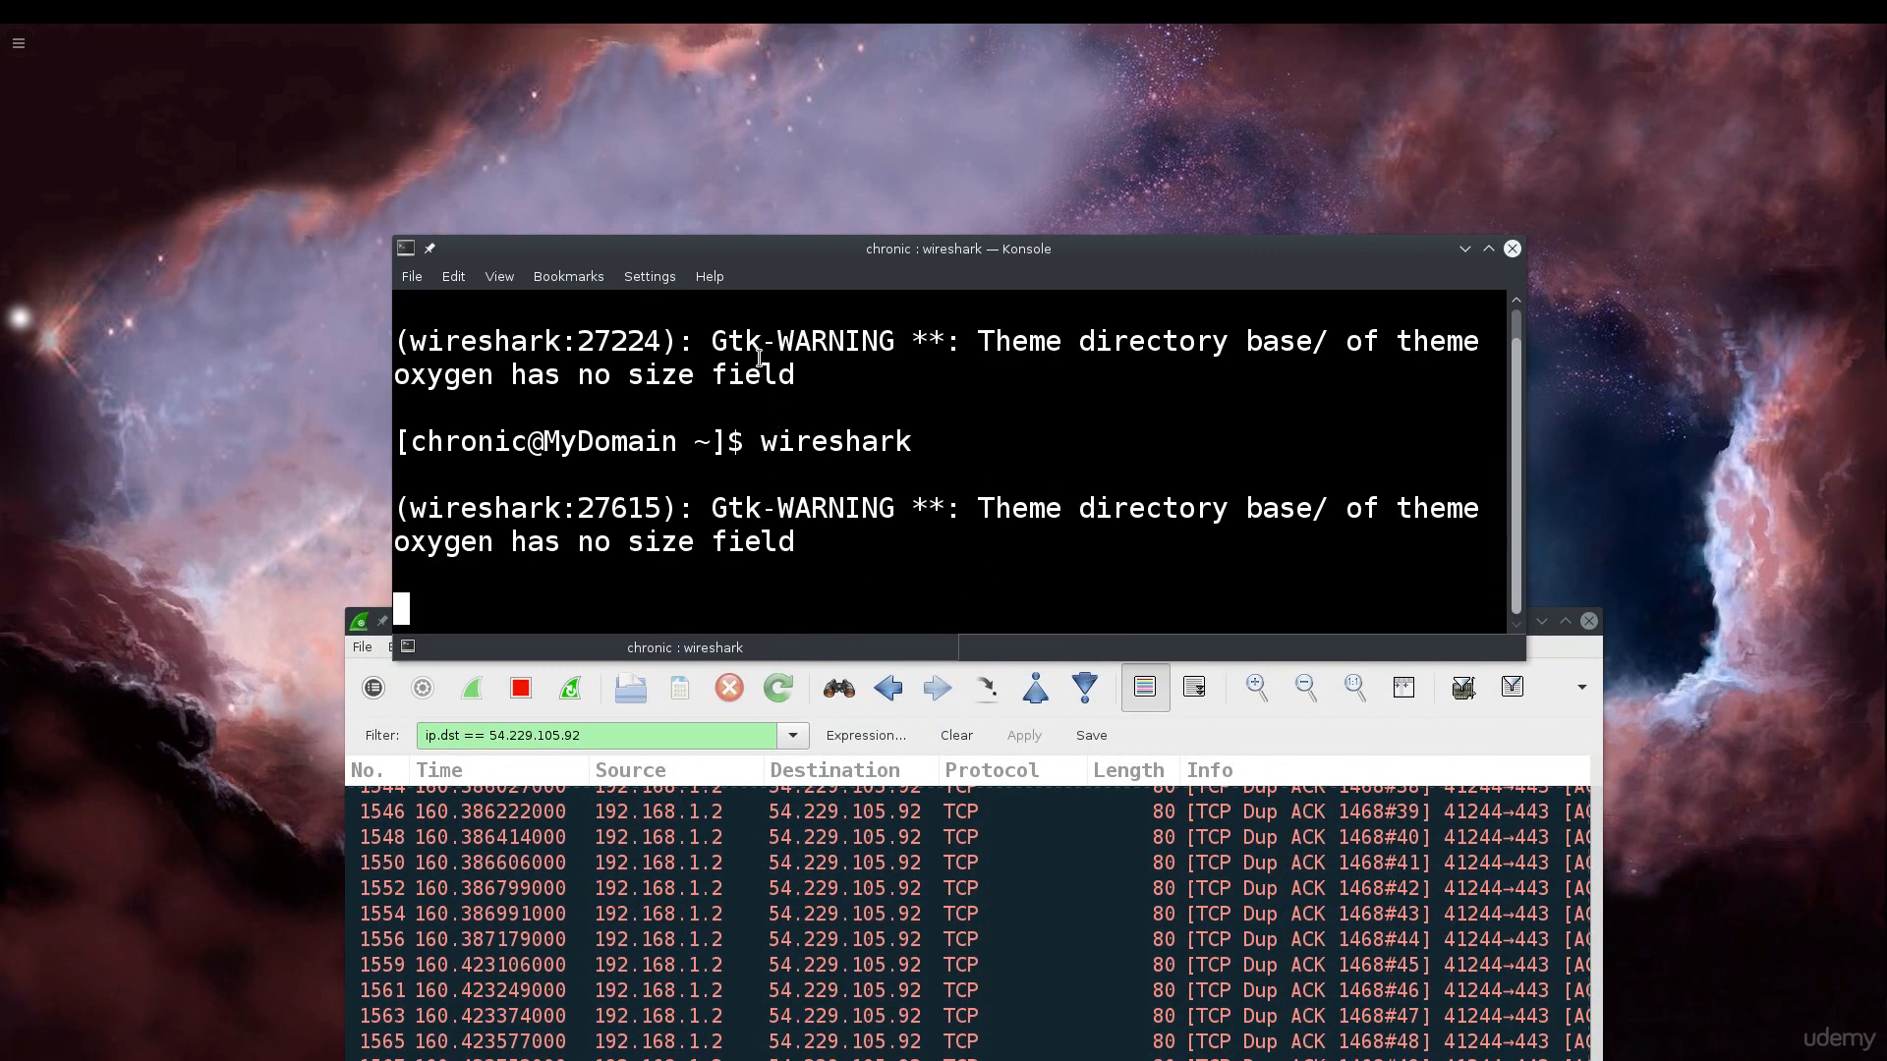
Arrange the capture window just below the Konsole terminal's messages and leave the capture window in front.
drag(761, 375, 777, 344)
click(1278, 739)
drag(1230, 629, 1211, 292)
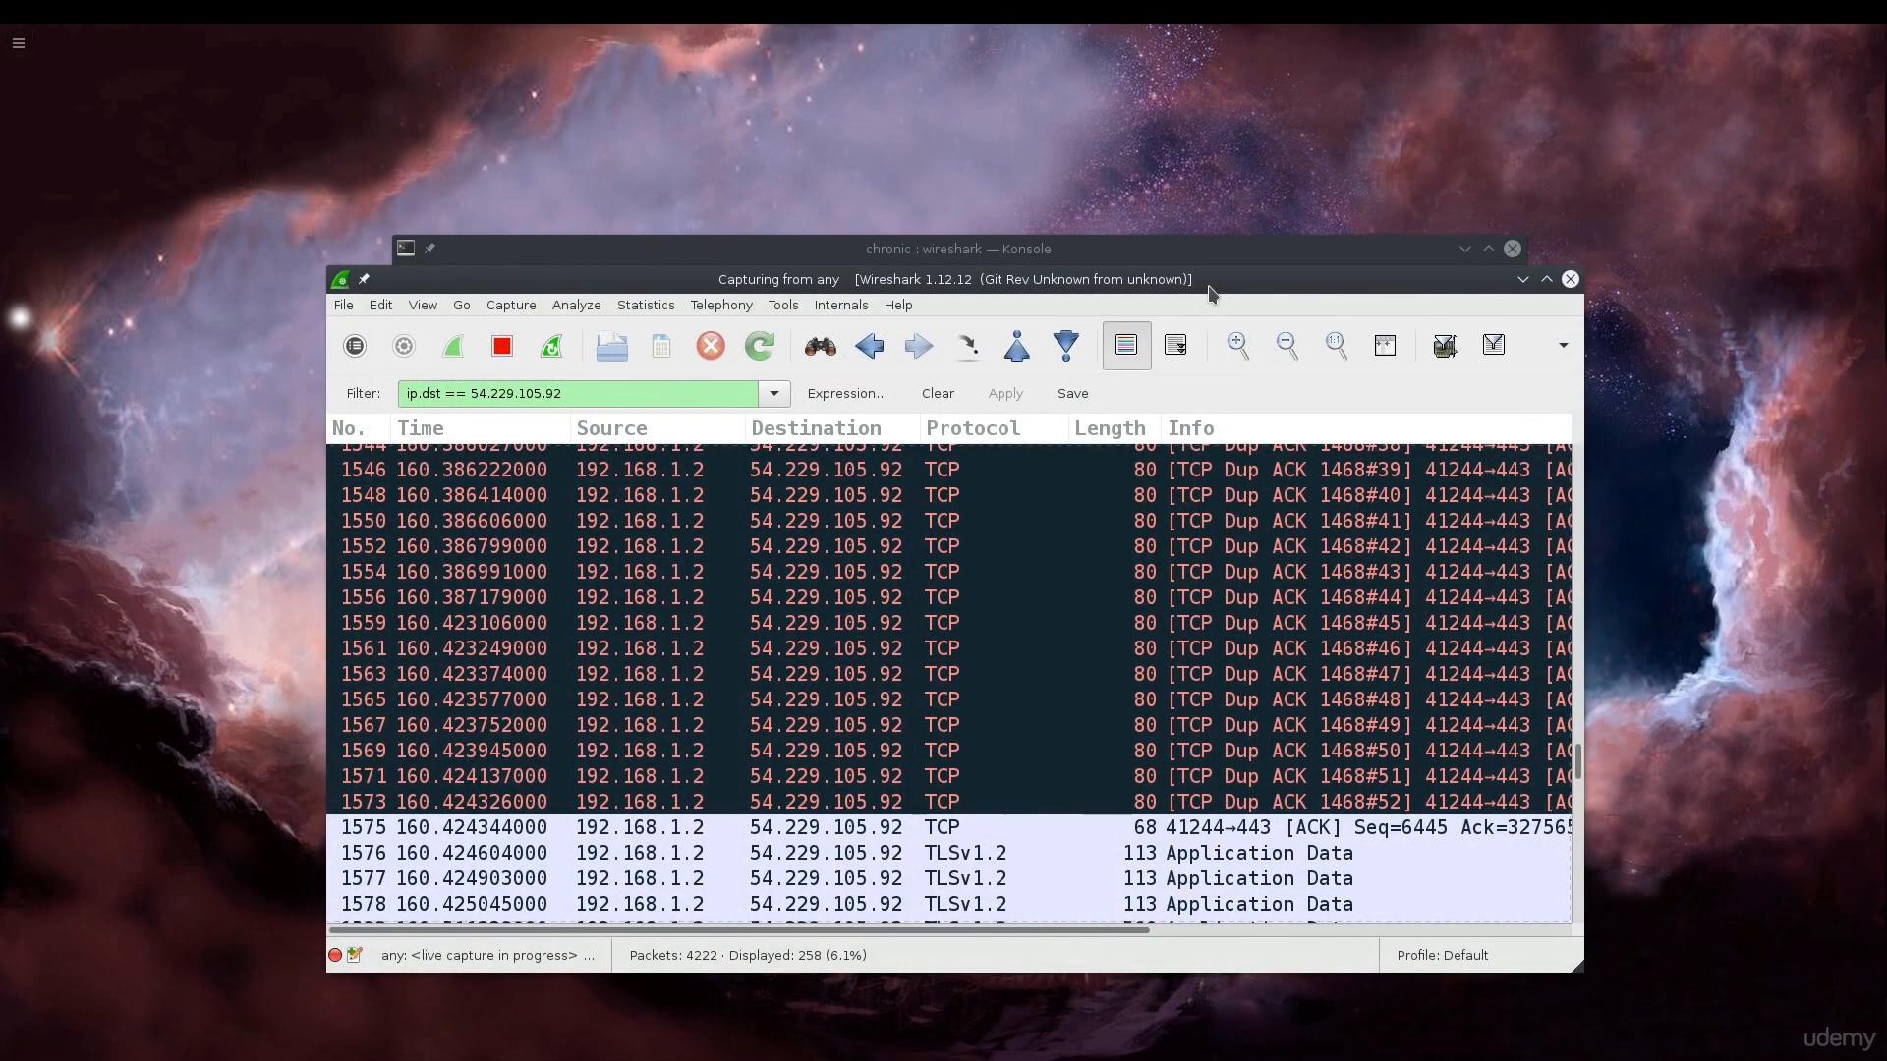
drag(1208, 287, 1170, 462)
click(994, 370)
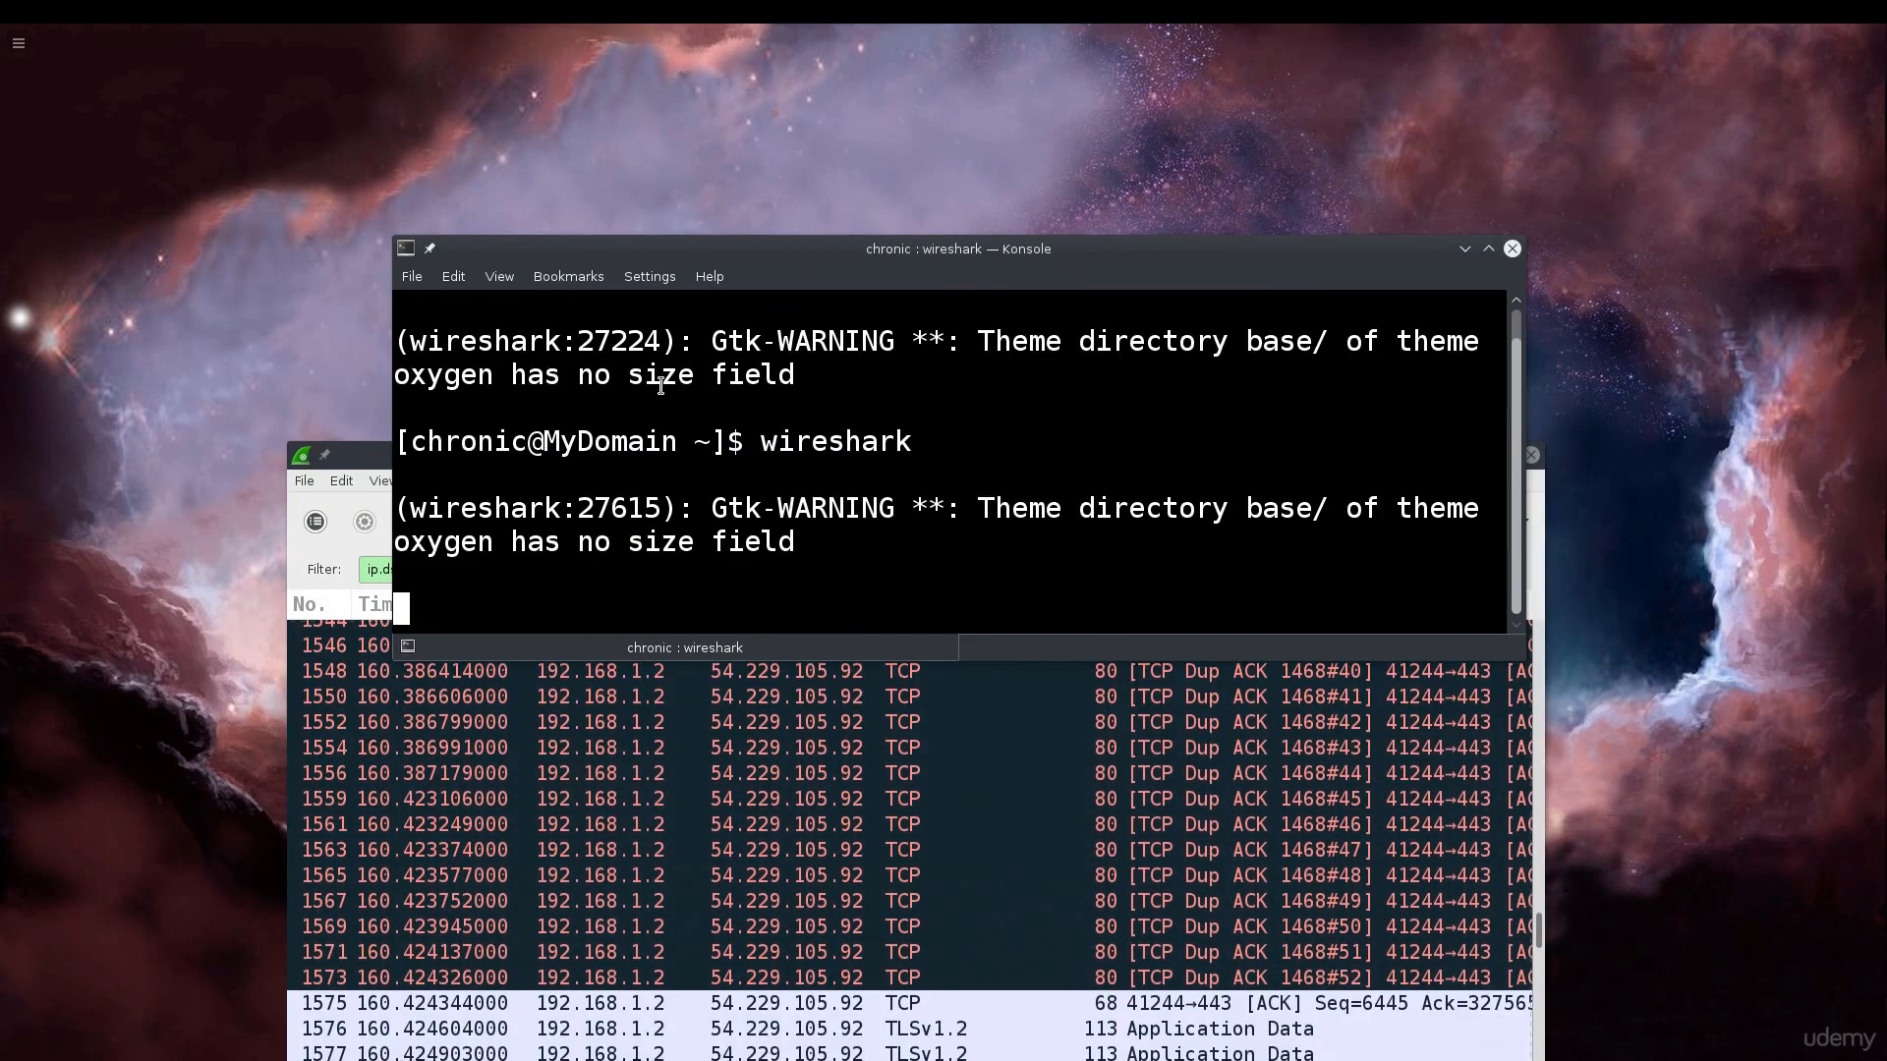
drag(396, 376, 527, 380)
click(1049, 540)
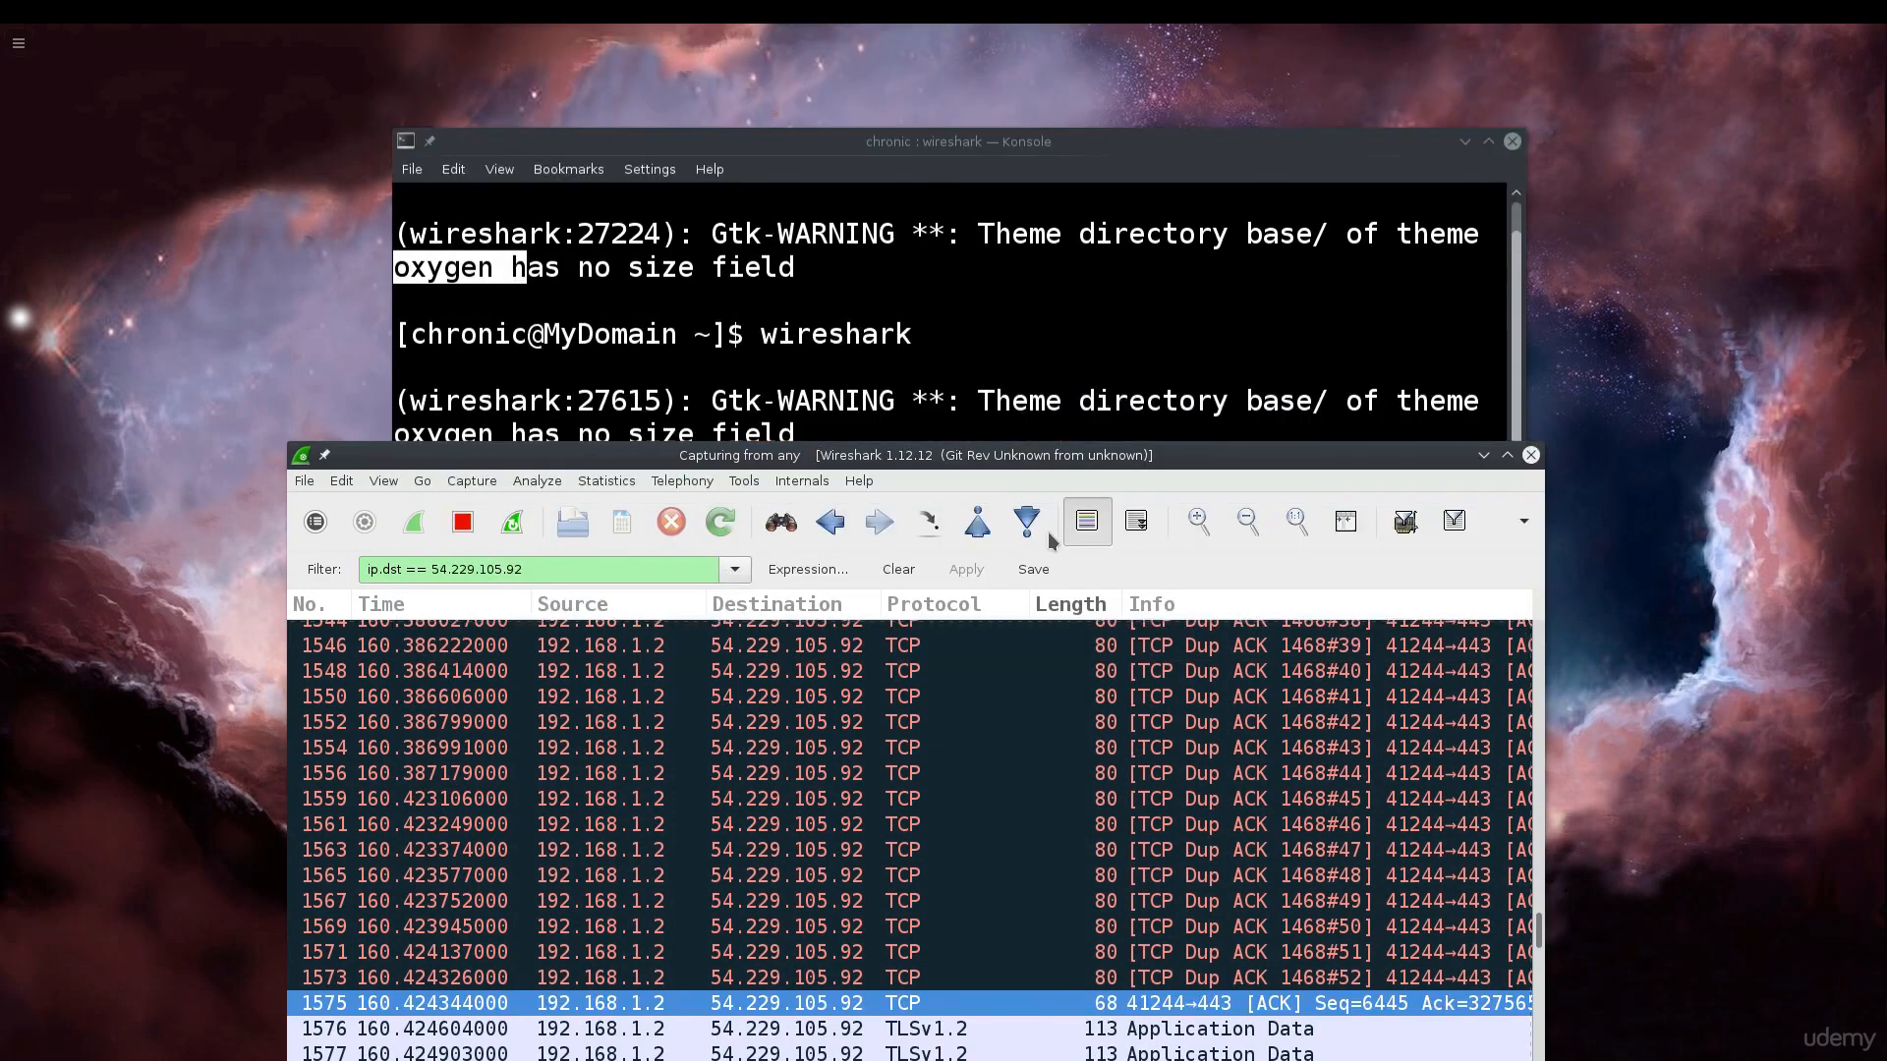